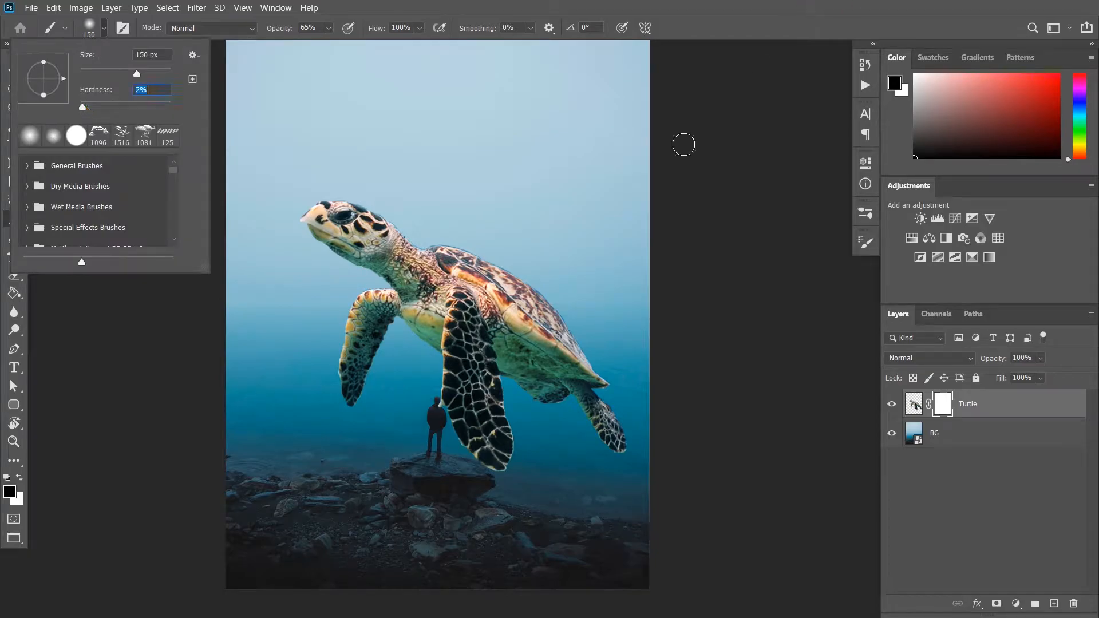
# - Set the soft brush to 100% opacity and hide the turtle's lower flippers and tail with black on the Turtle layer mask
pyautogui.moveTo(284, 27); pyautogui.dragTo(430, 52)
pyautogui.moveTo(595, 433)
pyautogui.mouseDown()
pyautogui.moveTo(615, 413)
pyautogui.moveTo(435, 455)
pyautogui.moveTo(550, 462)
pyautogui.moveTo(441, 464)
pyautogui.moveTo(610, 446)
pyautogui.moveTo(384, 441)
pyautogui.mouseUp()
pyautogui.press(']')
pyautogui.press(']')
pyautogui.press(']')
pyautogui.press(']')
pyautogui.press(']')
pyautogui.press(']')
pyautogui.press(']')
pyautogui.press('[')
pyautogui.press('[')
pyautogui.press('[')
pyautogui.press('[')
pyautogui.press('[')
pyautogui.press('[')
pyautogui.press('[')
pyautogui.press('[')
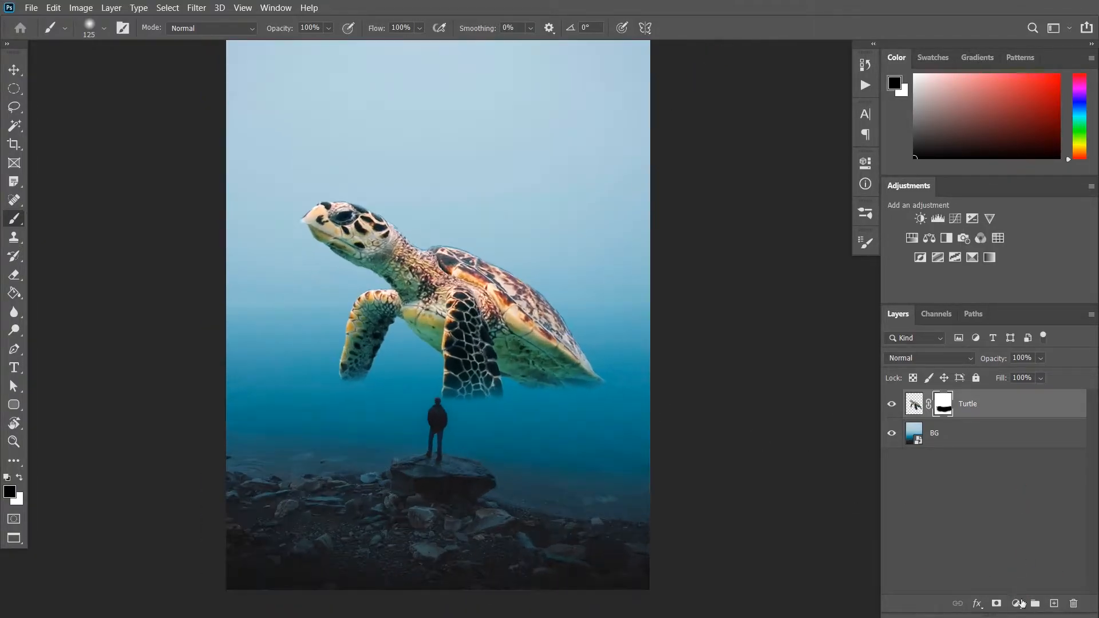
# - Create a layer group named Turtle and move the Turtle layer into it
pyautogui.click(1035, 604)
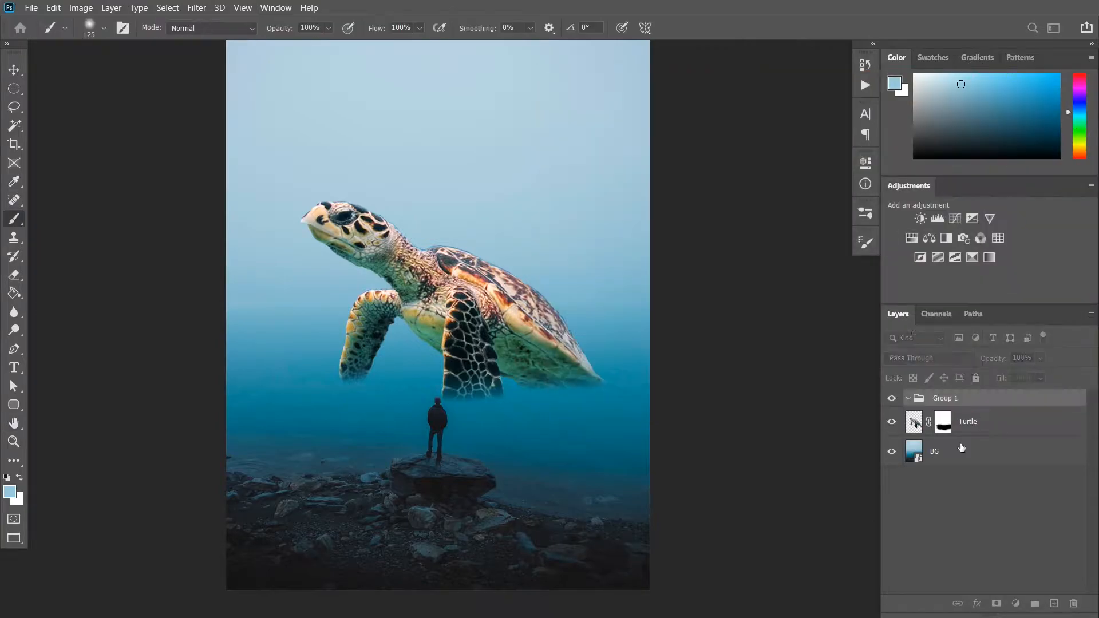
pyautogui.doubleClick(945, 399)
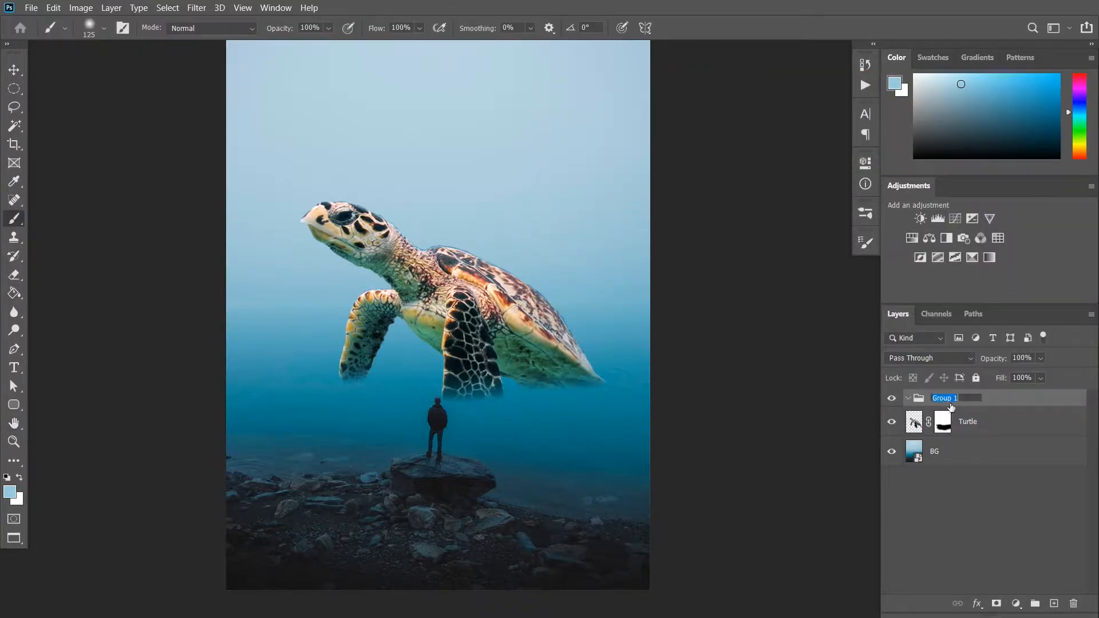
pyautogui.write('Turtle')
pyautogui.press('Return')
pyautogui.moveTo(967, 424); pyautogui.dragTo(947, 400)
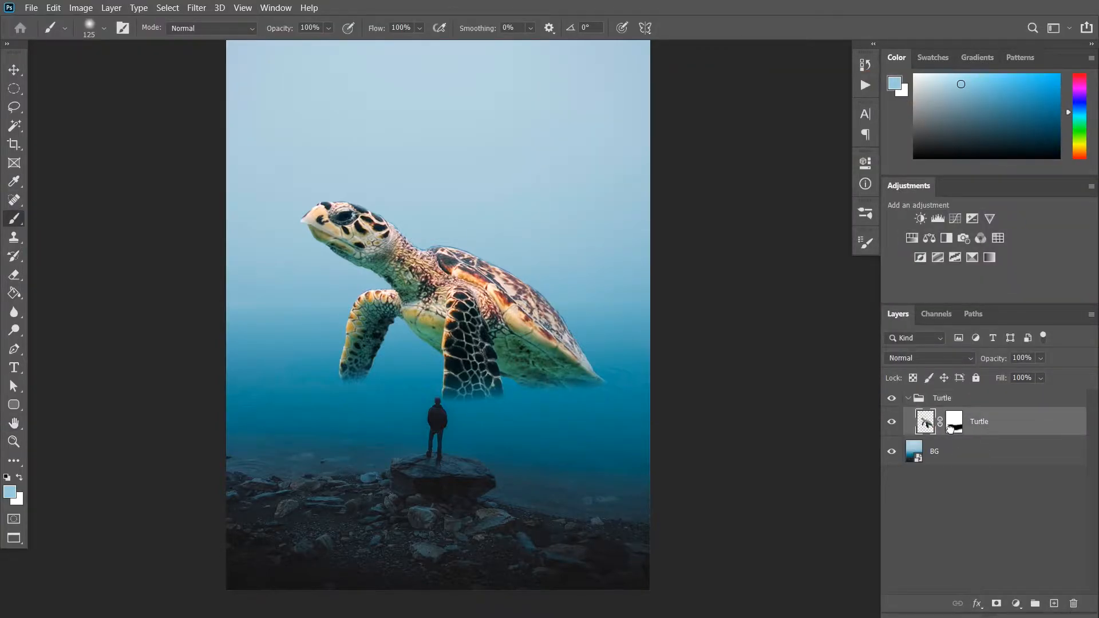
# - Add a Hue/Saturation adjustment above the Turtle layer and clip it to that layer
pyautogui.click(949, 601)
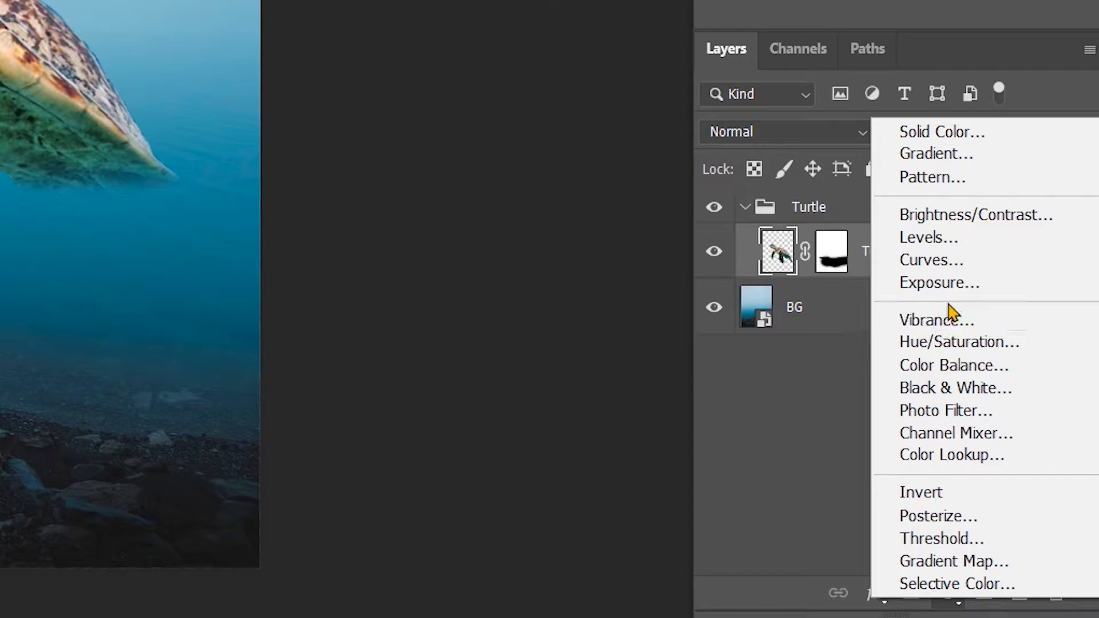
pyautogui.click(953, 344)
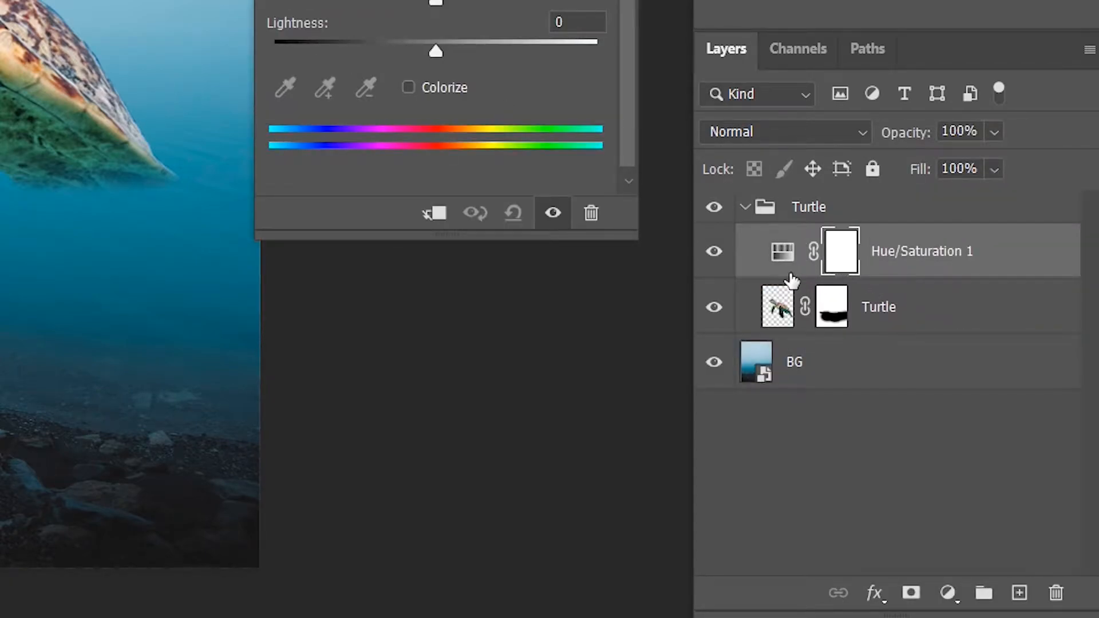
pyautogui.keyDown('alt'); pyautogui.click(782, 278); pyautogui.keyUp('alt')
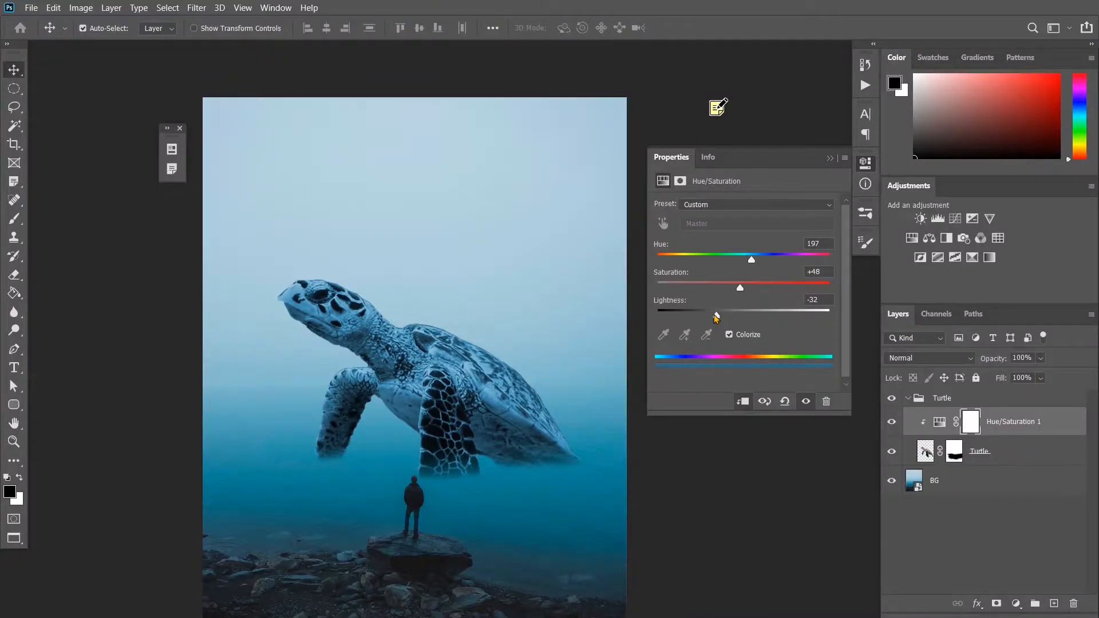
# - Adjust the turtle's colorized Hue/Saturation to lightness -25, saturation 45 and hue 198
pyautogui.moveTo(719, 317); pyautogui.dragTo(716, 317)
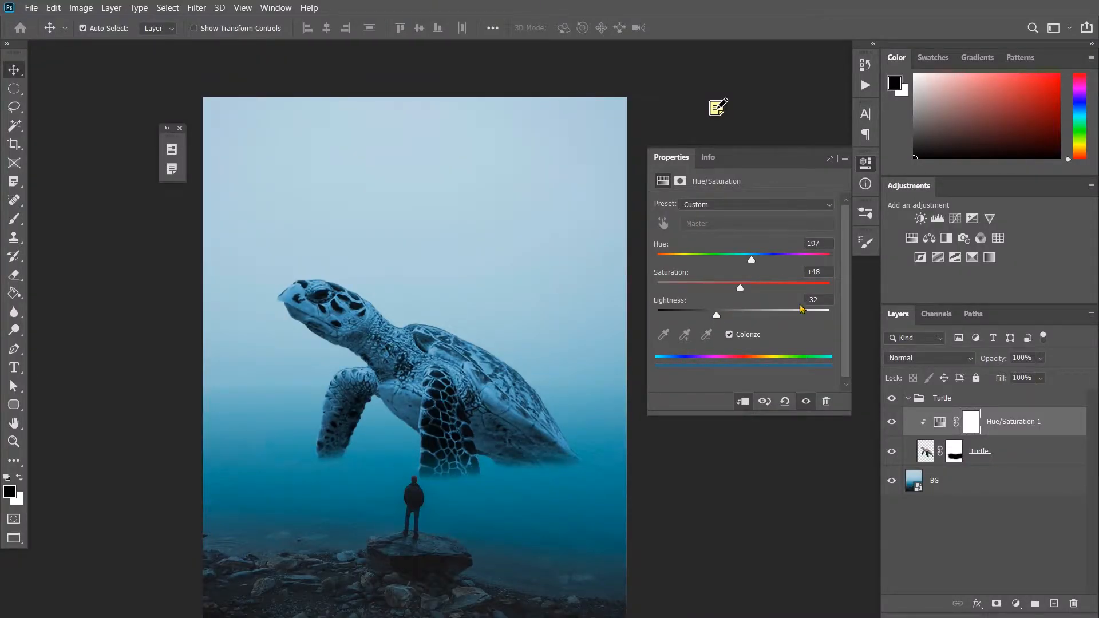
pyautogui.write('-25')
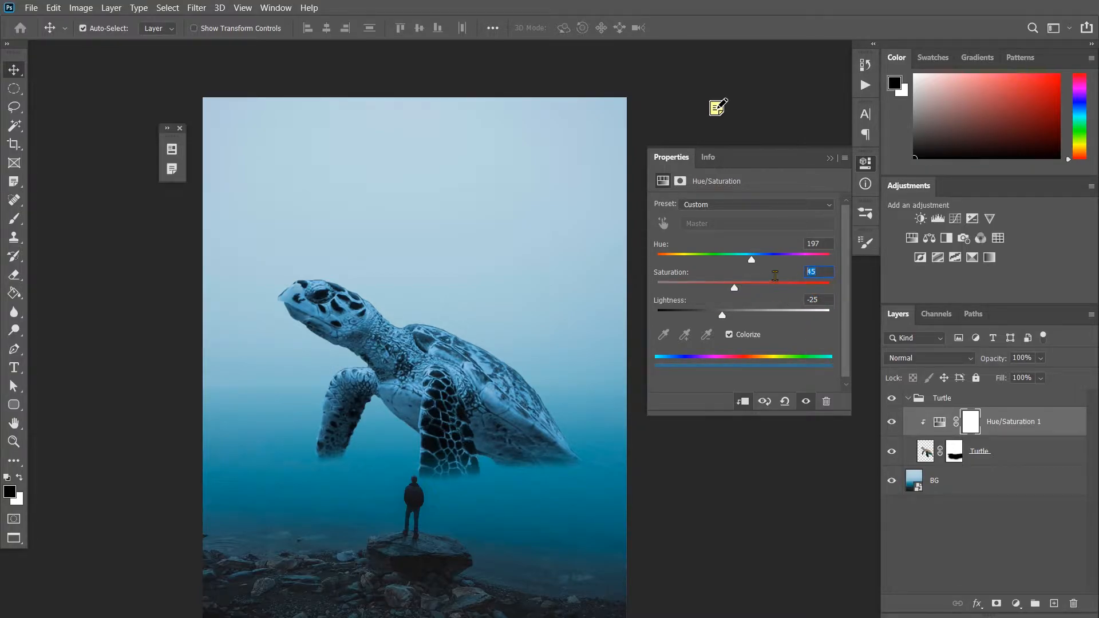
pyautogui.write('4')
pyautogui.moveTo(758, 262)
pyautogui.mouseDown()
pyautogui.moveTo(693, 274)
pyautogui.moveTo(748, 275)
pyautogui.moveTo(701, 285)
pyautogui.moveTo(771, 283)
pyautogui.moveTo(754, 280)
pyautogui.mouseUp()
pyautogui.click(815, 243)
pyautogui.write('198')
pyautogui.press('Return')
pyautogui.click(830, 158)
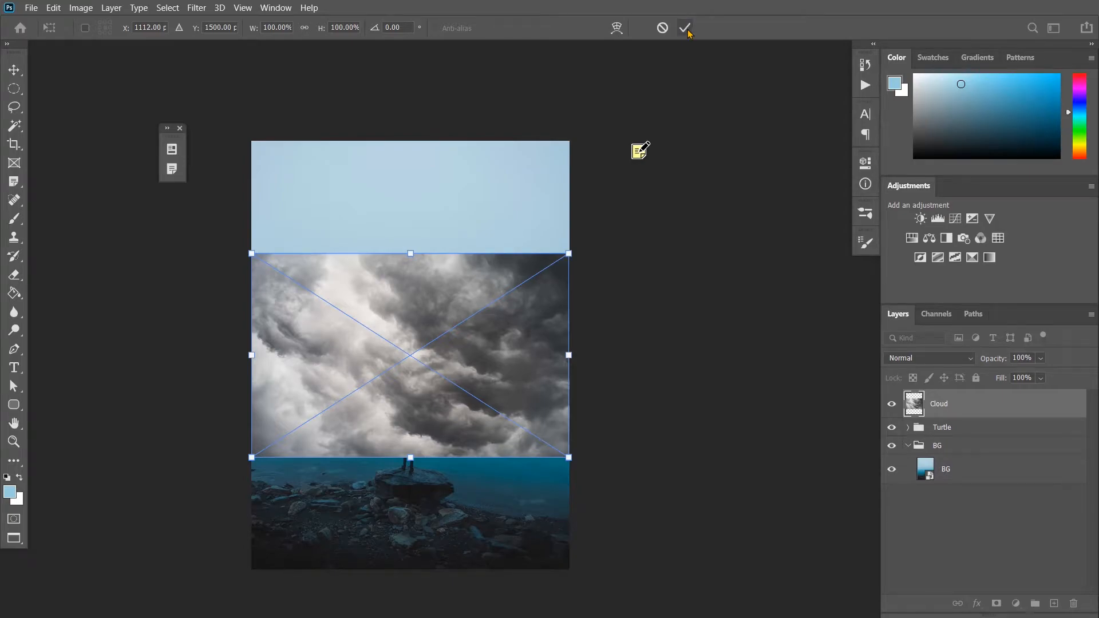
# - Confirm the placed cloud image, move it up over the sky and put the Cloud layer inside the BG group
pyautogui.click(684, 27)
pyautogui.moveTo(447, 357); pyautogui.dragTo(448, 250)
pyautogui.moveTo(947, 400); pyautogui.dragTo(951, 456)
# - Add a mask to the Cloud layer and fade its lower edge into the horizon with a soft black 600 px brush
pyautogui.click(950, 441)
pyautogui.click(996, 603)
pyautogui.press('b')
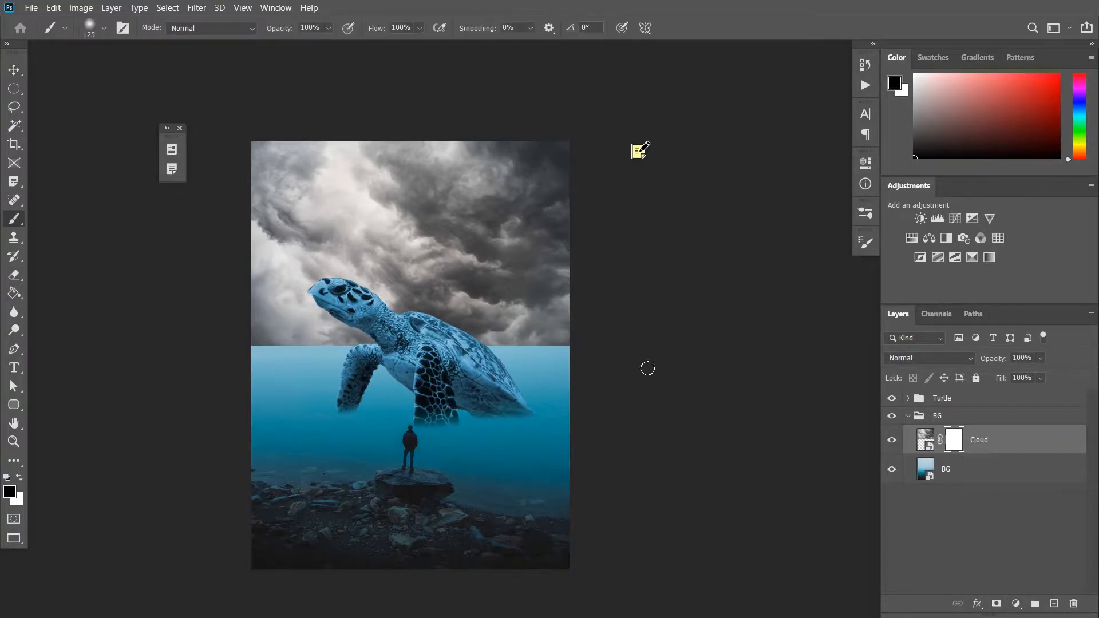
pyautogui.moveTo(256, 368)
pyautogui.mouseDown()
pyautogui.moveTo(335, 374)
pyautogui.moveTo(343, 364)
pyautogui.moveTo(323, 384)
pyautogui.moveTo(452, 372)
pyautogui.moveTo(498, 380)
pyautogui.moveTo(538, 368)
pyautogui.mouseUp()
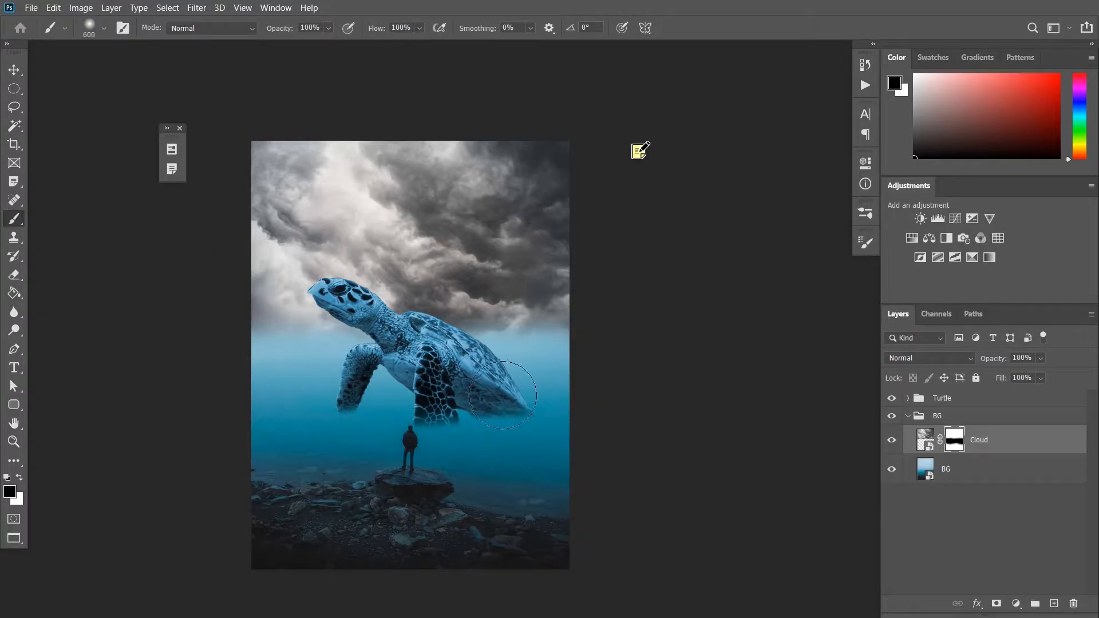
pyautogui.click(918, 418)
pyautogui.click(893, 416)
pyautogui.click(892, 416)
# - Clip a colorizing Hue/Saturation adjustment to the Cloud layer with hue 195, saturation 25 and slightly reduced lightness
pyautogui.click(925, 439)
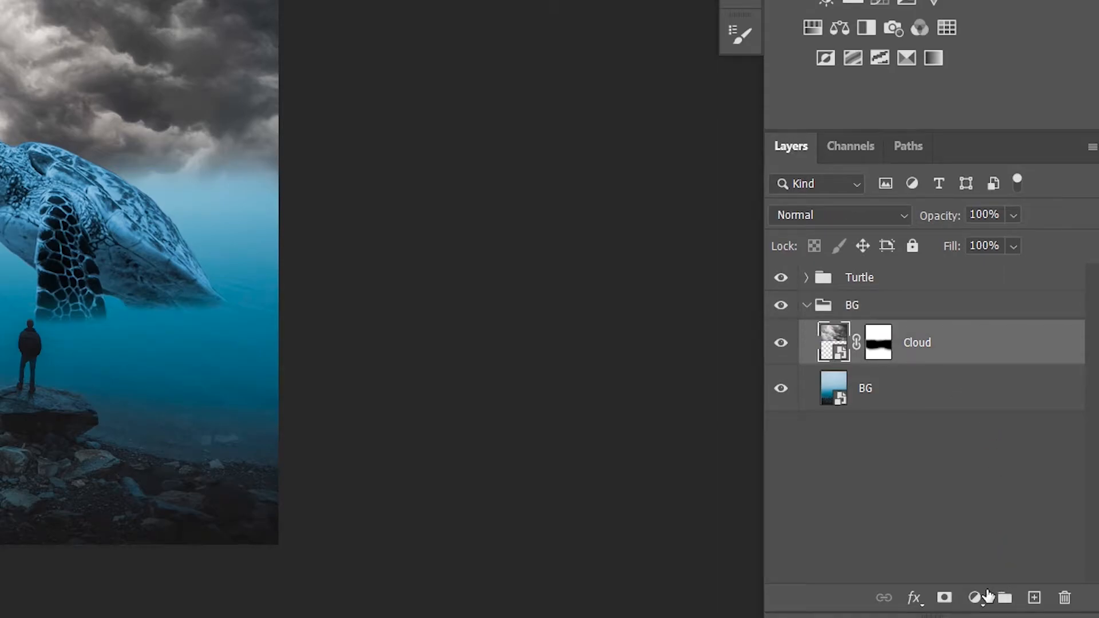
pyautogui.click(1016, 603)
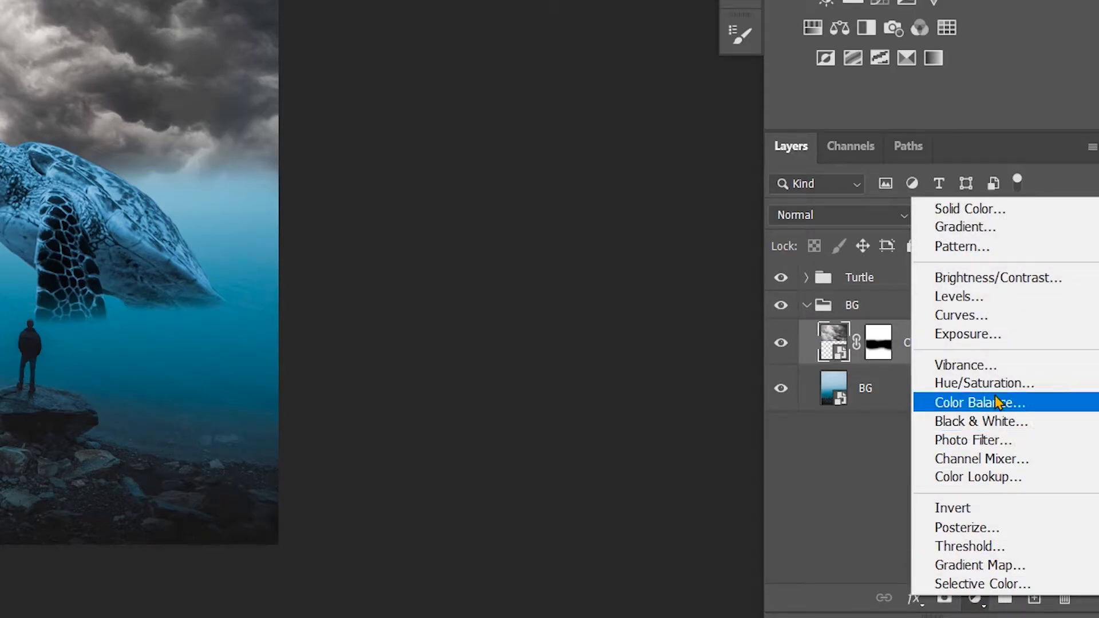
pyautogui.click(950, 383)
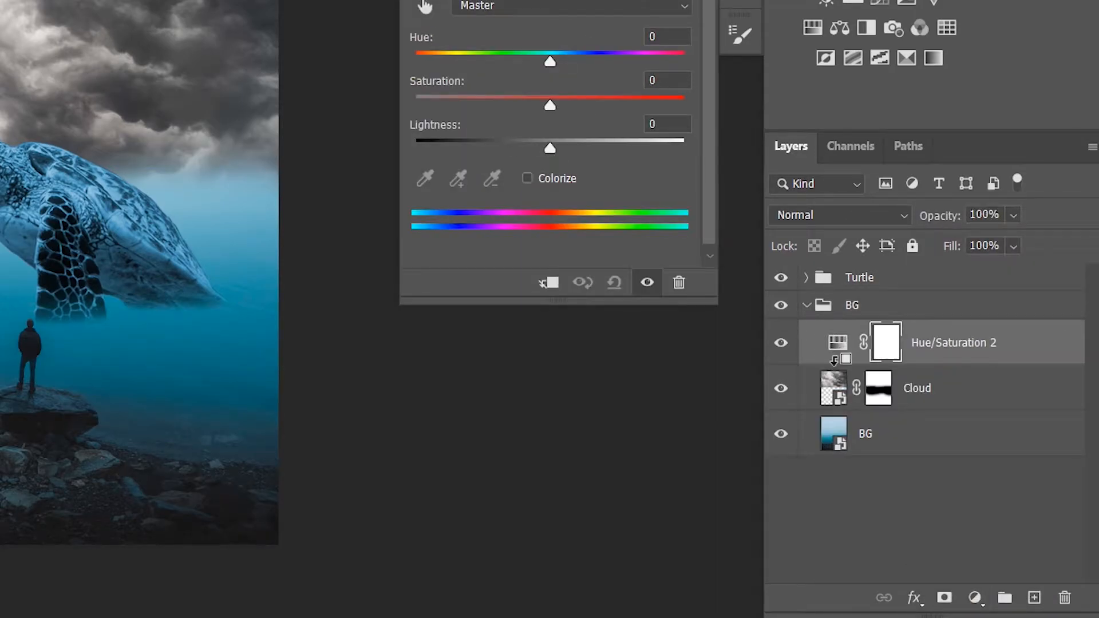
pyautogui.keyDown('alt'); pyautogui.click(838, 364); pyautogui.keyUp('alt')
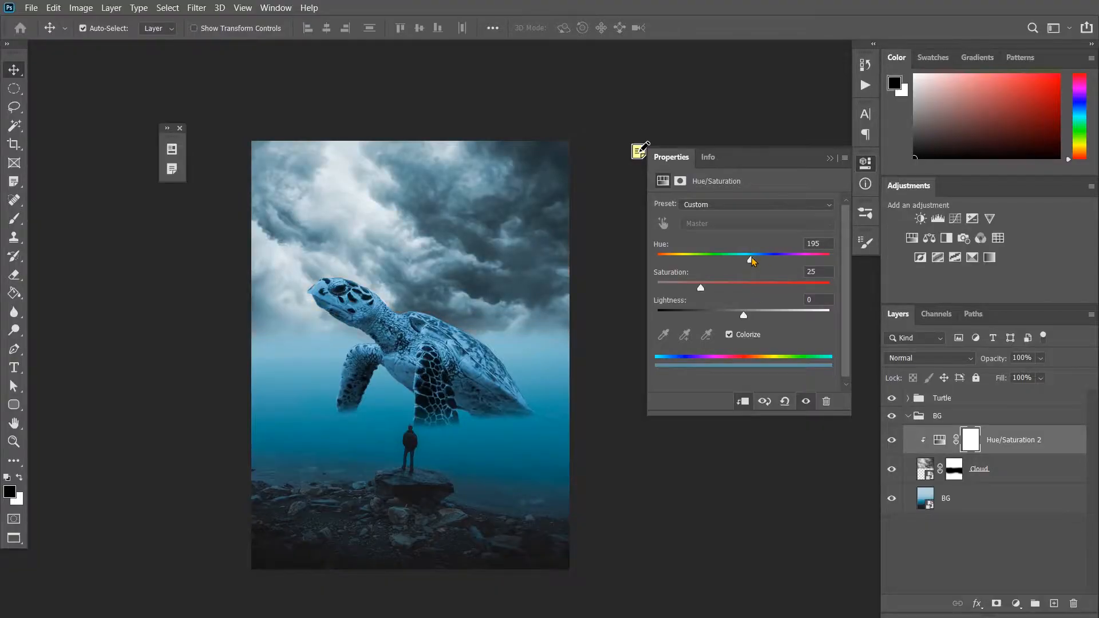
pyautogui.moveTo(742, 315); pyautogui.dragTo(733, 319)
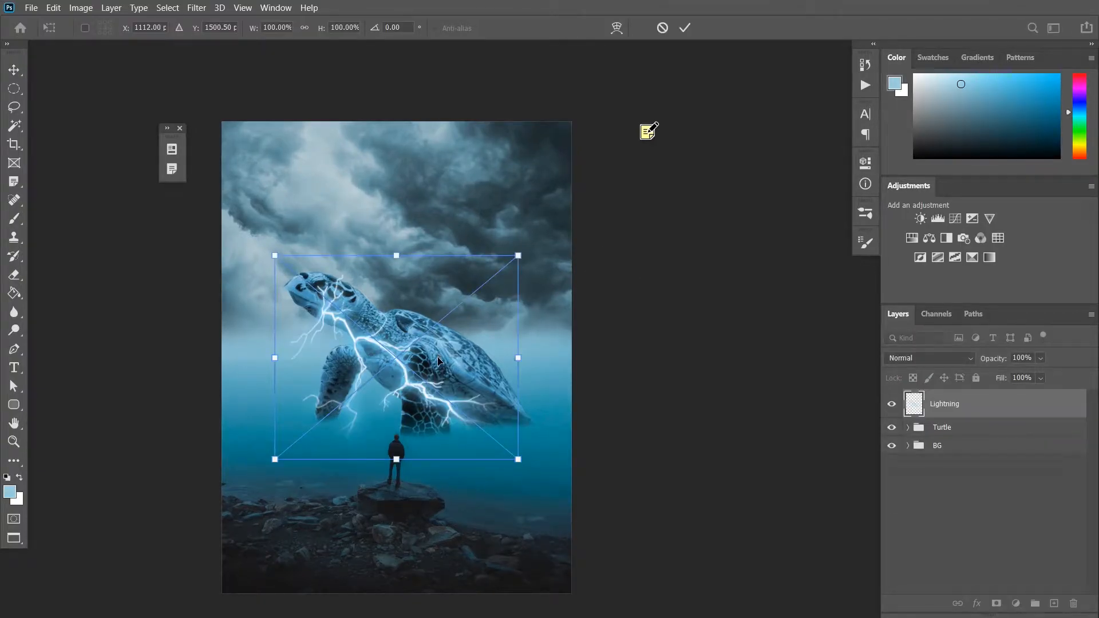
# - Move the placed lightning into the dark clouds at the top of the image, rotate it about 7.3 degrees and confirm the placement
pyautogui.moveTo(439, 361); pyautogui.dragTo(513, 164)
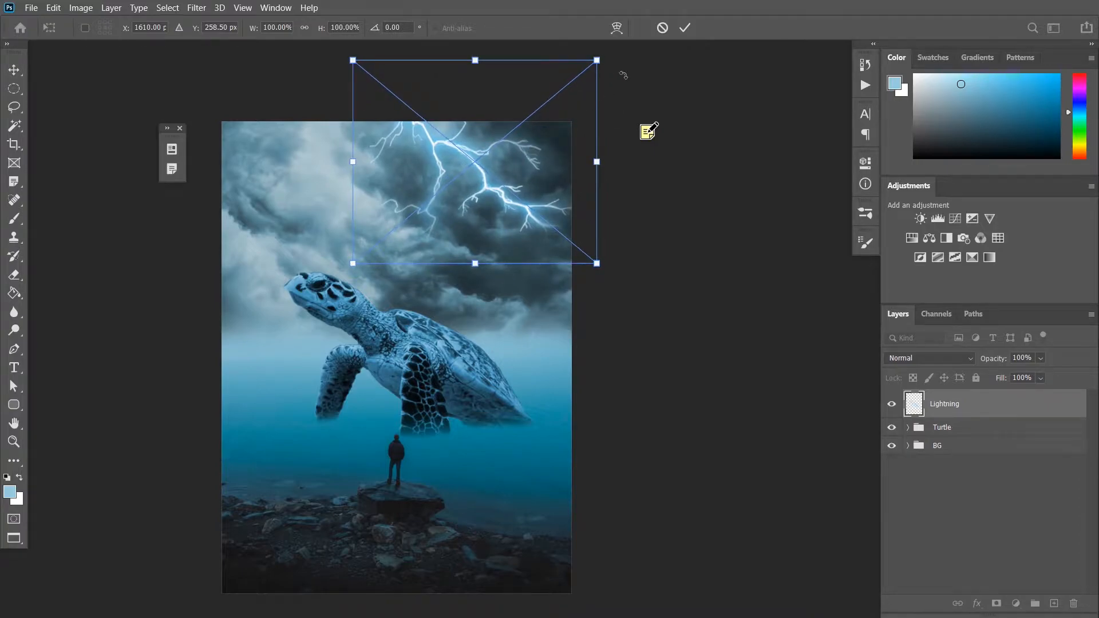
pyautogui.moveTo(624, 67); pyautogui.dragTo(627, 91)
pyautogui.moveTo(510, 222)
pyautogui.mouseDown()
pyautogui.moveTo(507, 241)
pyautogui.moveTo(511, 222)
pyautogui.moveTo(502, 222)
pyautogui.mouseUp()
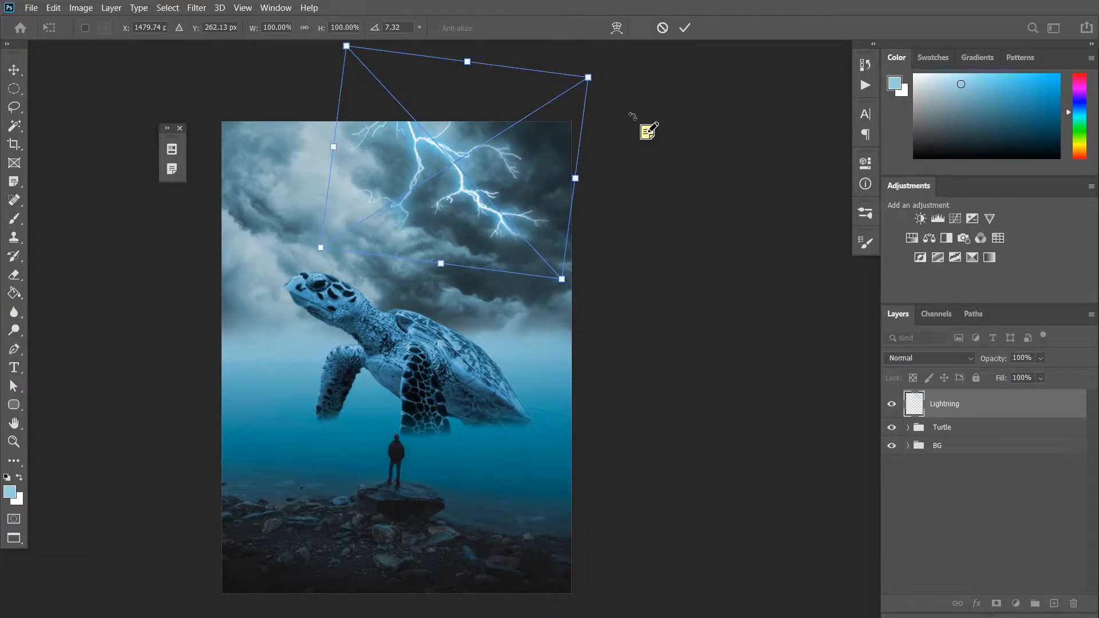
pyautogui.click(684, 27)
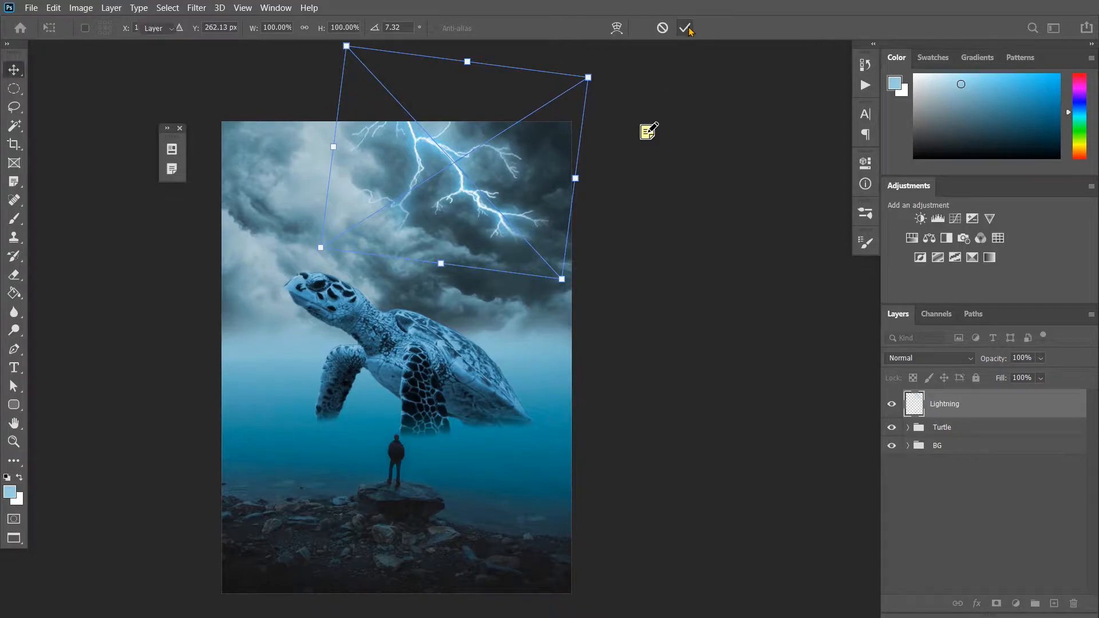
pyautogui.click(939, 514)
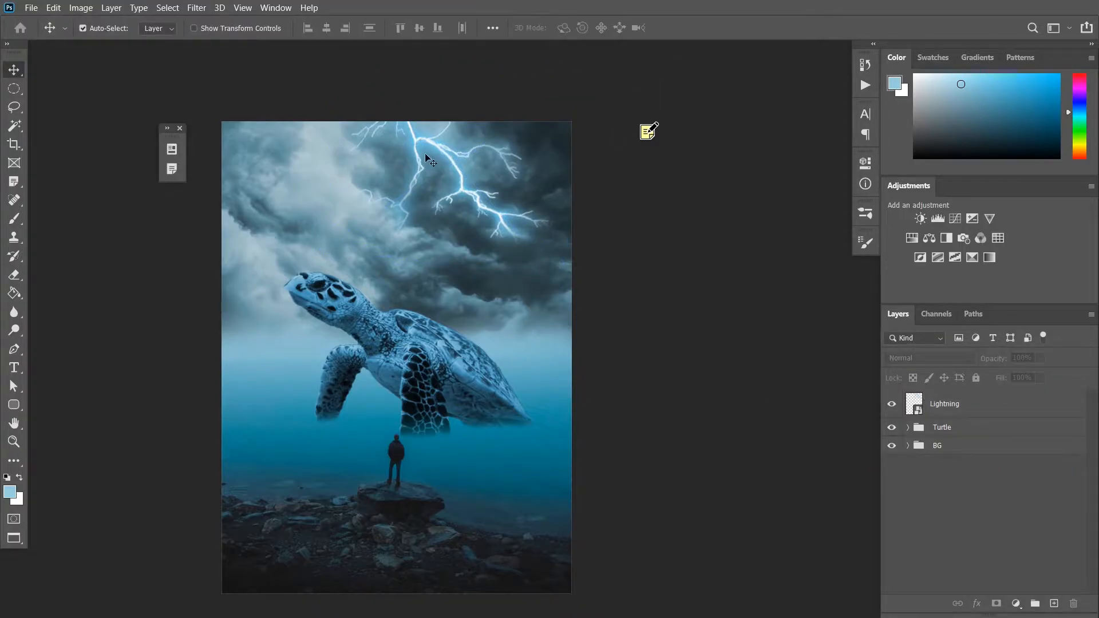
pyautogui.scroll(5, 430, 159)
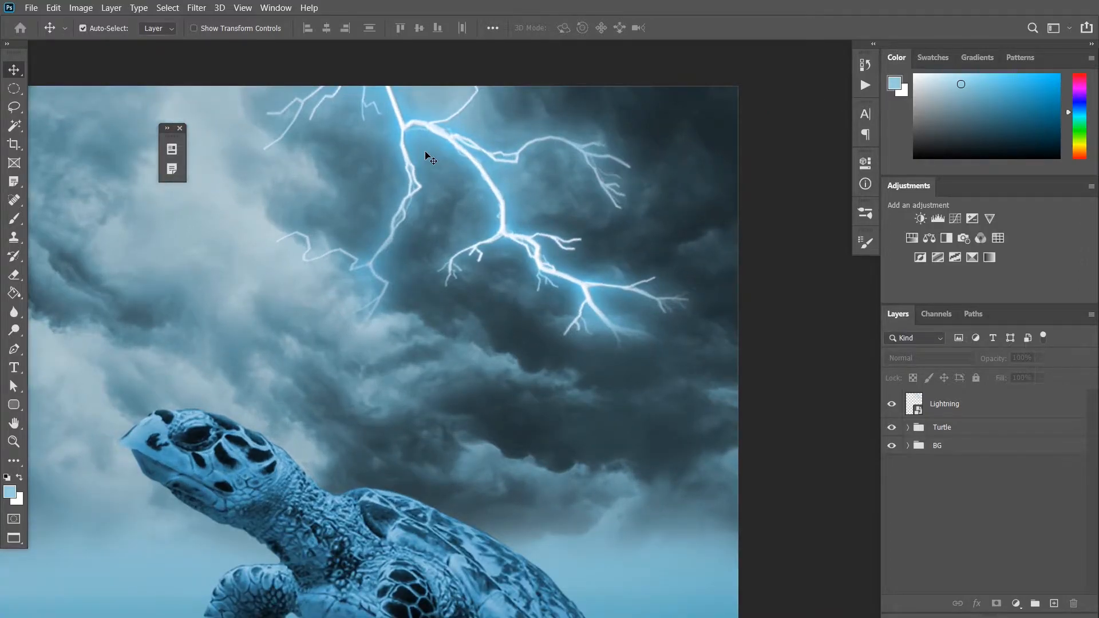
pyautogui.scroll(-3, 401, 229)
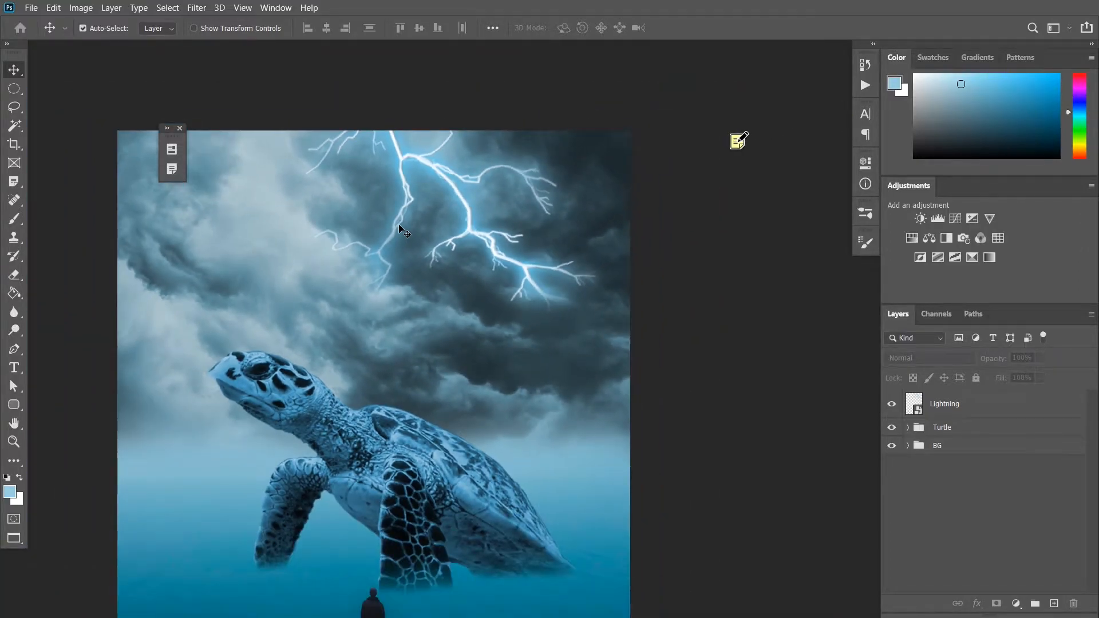
pyautogui.scroll(-5, 404, 231)
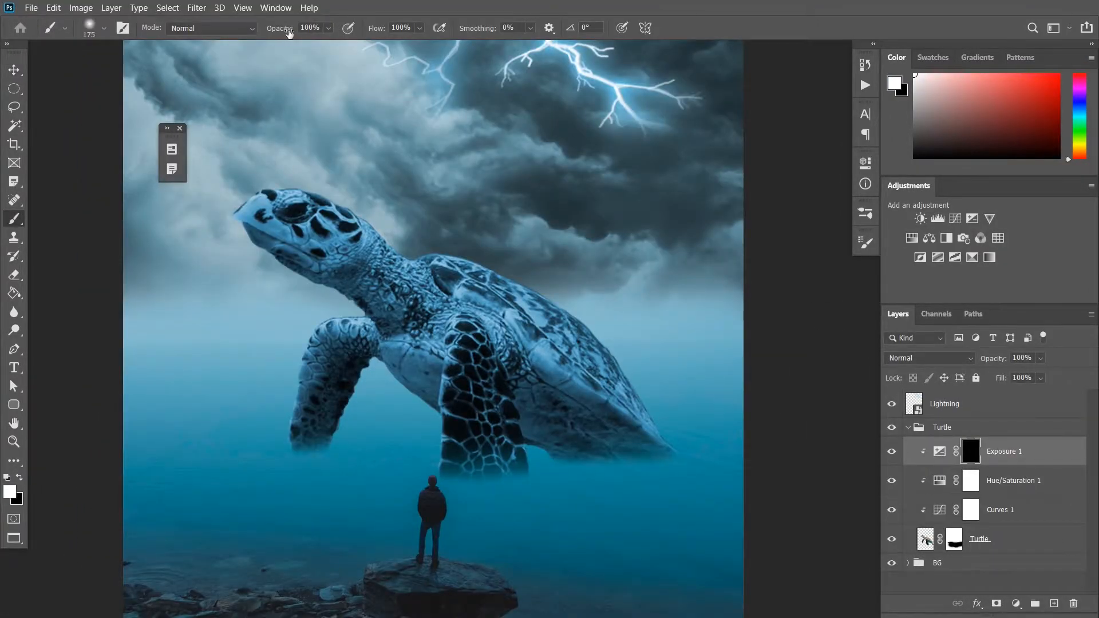
# - Paint white on the Exposure 1 mask to shade the turtle's front flipper and belly, lowering the brush opacity to 43%
pyautogui.click(864, 162)
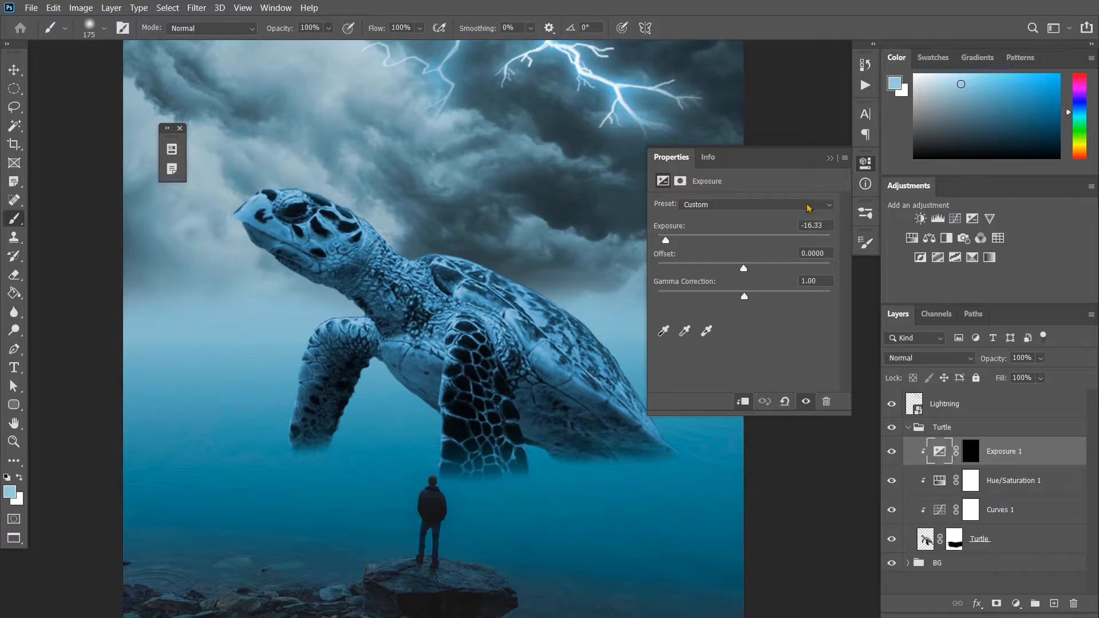
pyautogui.click(865, 162)
pyautogui.press('d')
pyautogui.moveTo(336, 448); pyautogui.dragTo(371, 376)
pyautogui.moveTo(290, 28); pyautogui.dragTo(257, 29)
pyautogui.moveTo(375, 374)
pyautogui.mouseDown()
pyautogui.moveTo(410, 400)
pyautogui.moveTo(409, 369)
pyautogui.mouseUp()
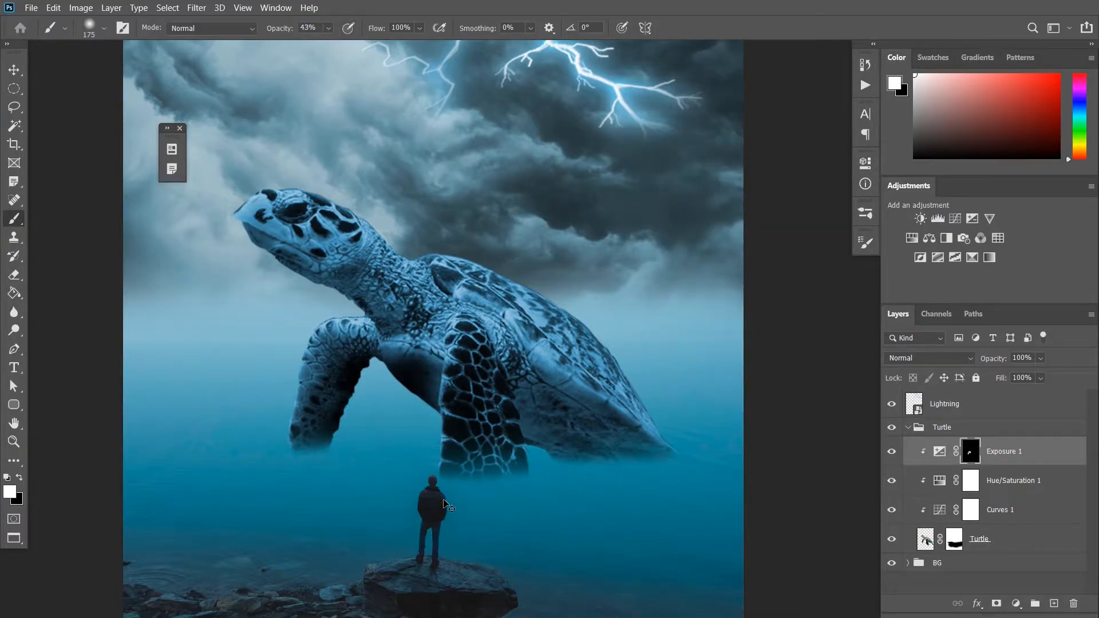
# - Lower the brush opacity to 29%, try shading the belly on the Exposure 1 mask and undo the last strokes
pyautogui.click(939, 451)
pyautogui.click(300, 29)
pyautogui.moveTo(300, 29); pyautogui.dragTo(292, 28)
pyautogui.click(970, 451)
pyautogui.moveTo(422, 389)
pyautogui.mouseDown()
pyautogui.moveTo(429, 356)
pyautogui.moveTo(405, 346)
pyautogui.moveTo(484, 337)
pyautogui.moveTo(435, 326)
pyautogui.mouseUp()
pyautogui.hotkey('ctrl', 'z')
pyautogui.hotkey('ctrl', 'z')
pyautogui.hotkey('ctrl', 'z')
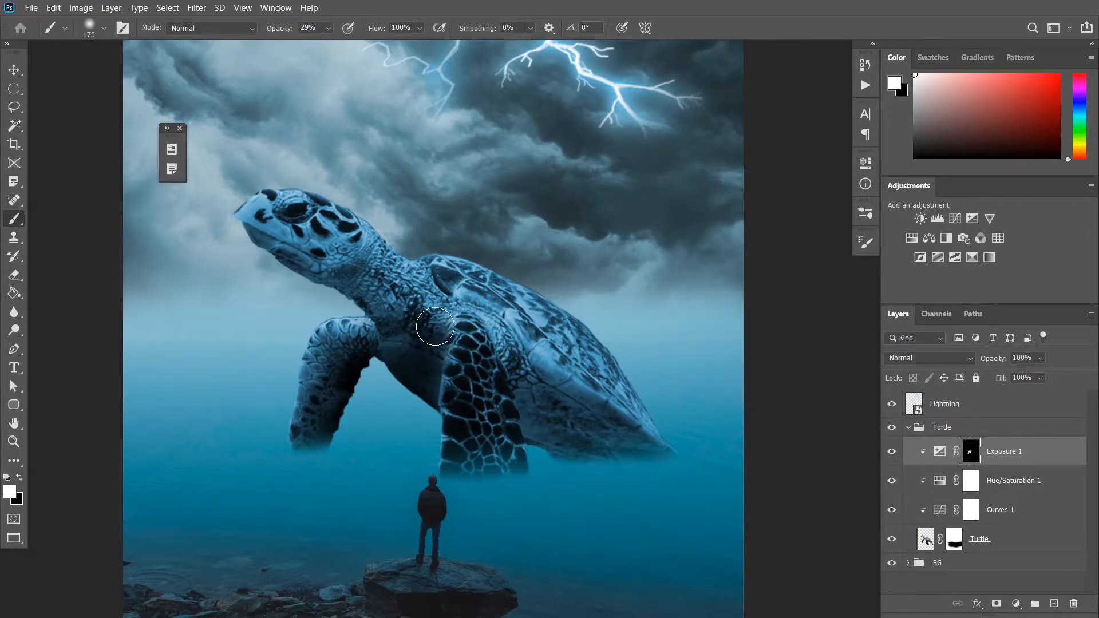
# - Reduce the brush to 80 px and paint shadows on the shell's underside and around the near flipper on the Exposure 1 mask
pyautogui.press('[')
pyautogui.press('[')
pyautogui.press('[')
pyautogui.press('[')
pyautogui.press('[')
pyautogui.moveTo(507, 343)
pyautogui.mouseDown()
pyautogui.moveTo(535, 450)
pyautogui.moveTo(575, 431)
pyautogui.mouseUp()
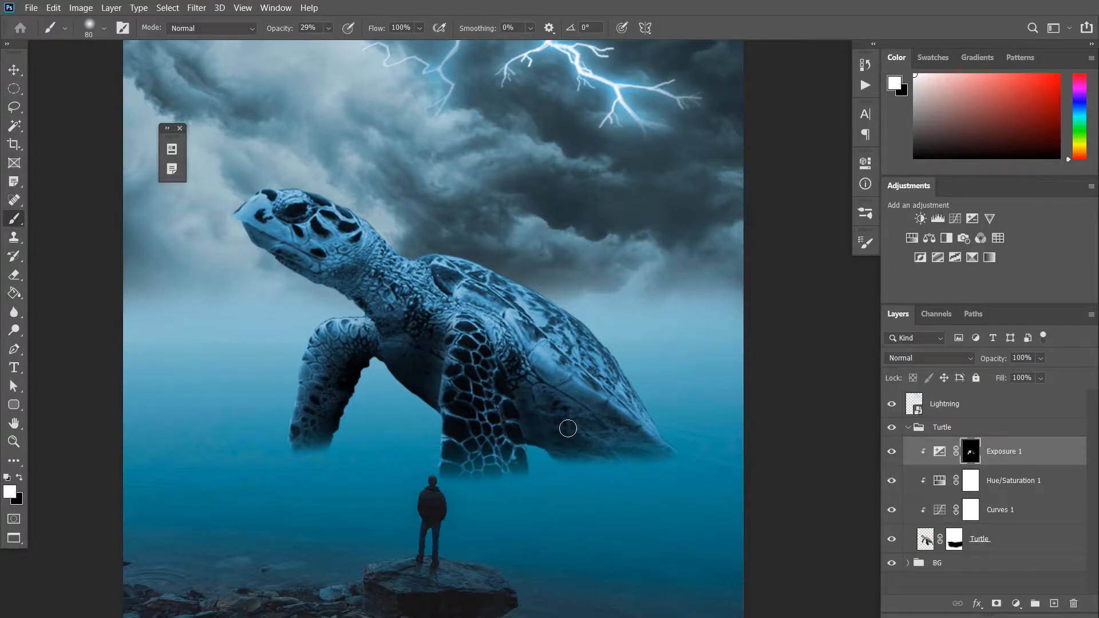
pyautogui.hotkey('ctrl', '-')
pyautogui.hotkey('ctrl', '-')
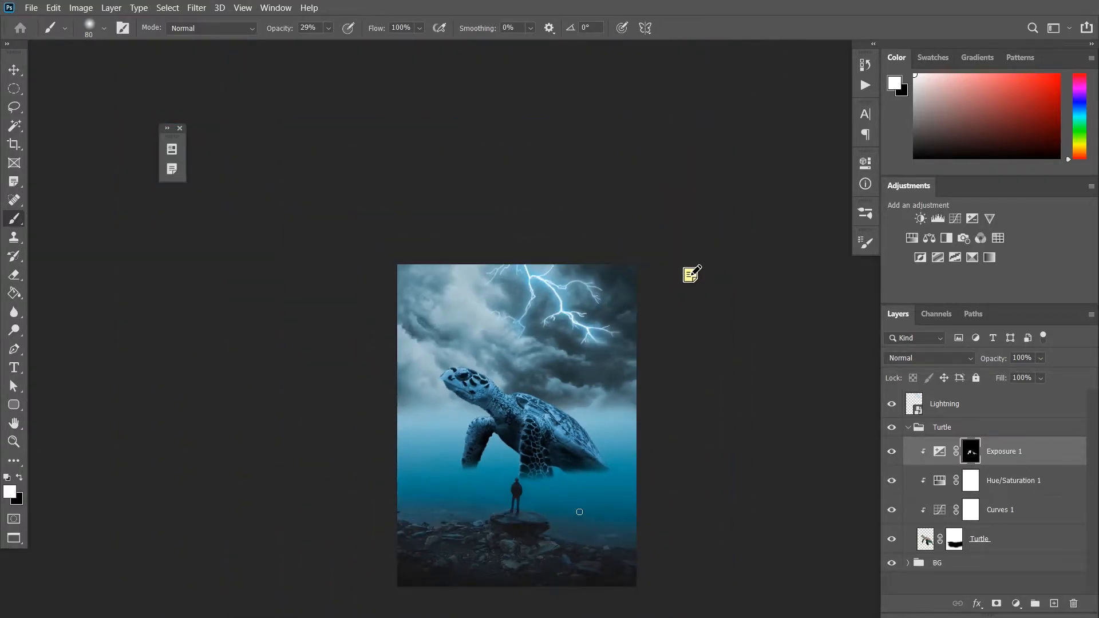
pyautogui.scroll(5, 579, 512)
pyautogui.moveTo(456, 346)
pyautogui.mouseDown()
pyautogui.moveTo(483, 319)
pyautogui.moveTo(539, 312)
pyautogui.mouseUp()
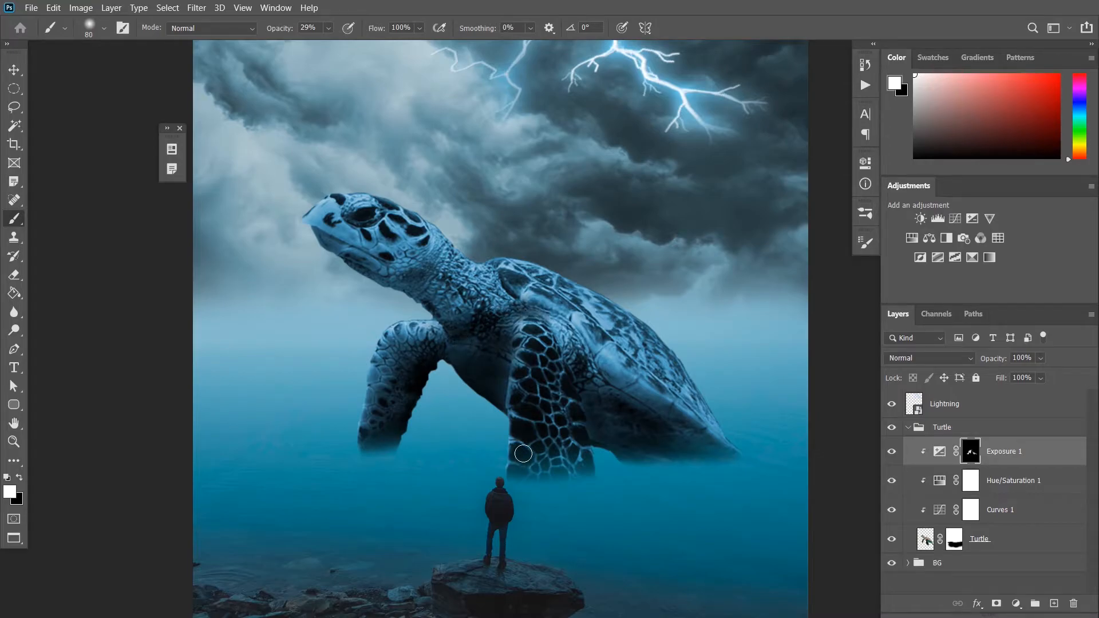
pyautogui.press('e')
pyautogui.press('x')
pyautogui.press('[')
pyautogui.hotkey('ctrl', 'z')
pyautogui.click(87, 32)
pyautogui.click(90, 30)
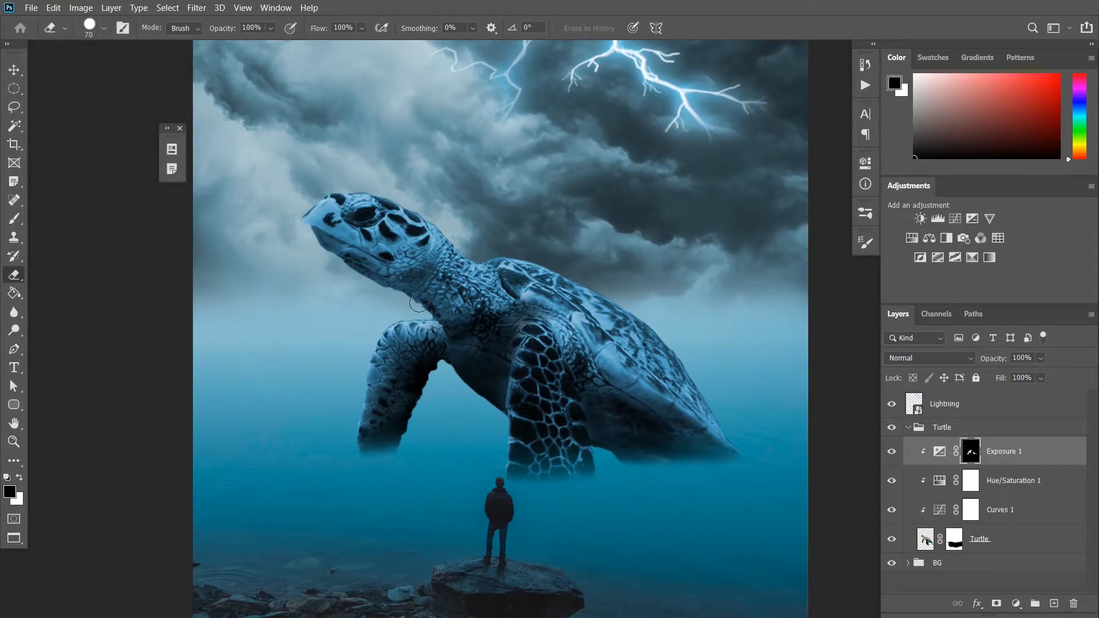
# - Enlarge the white brush to 200 px at 12% opacity and softly build up shadow on the shell's lower side in the Exposure 1 mask
pyautogui.press('b')
pyautogui.press('x')
pyautogui.press('x')
pyautogui.press(']')
pyautogui.press(']')
pyautogui.press(']')
pyautogui.press(']')
pyautogui.press(']')
pyautogui.press(']')
pyautogui.press('x')
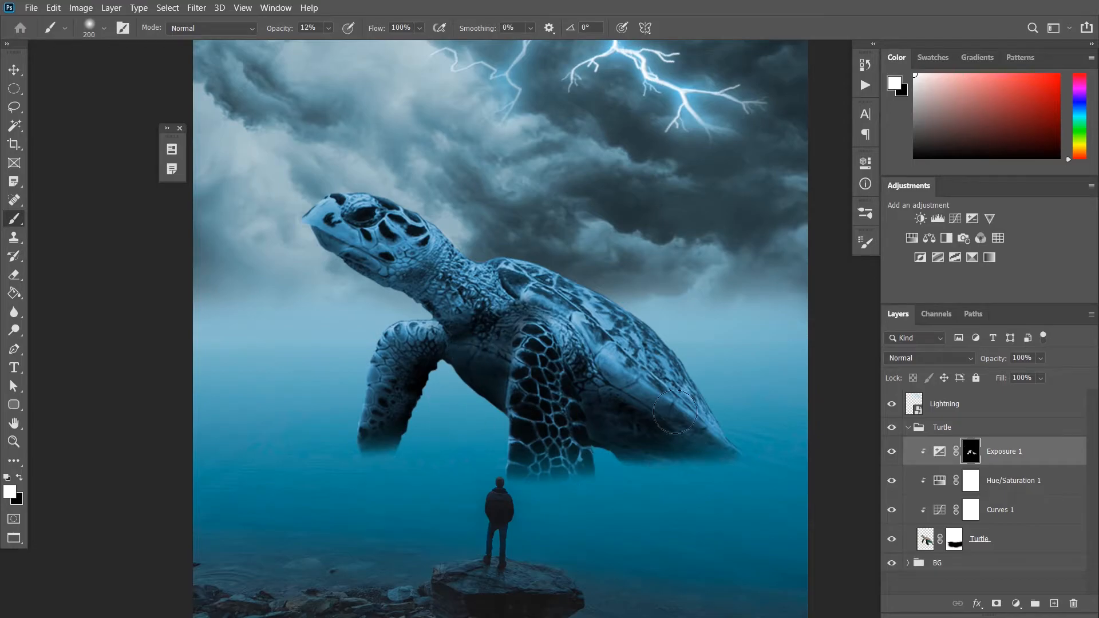
pyautogui.scroll(-10, 678, 439)
pyautogui.scroll(11, 674, 443)
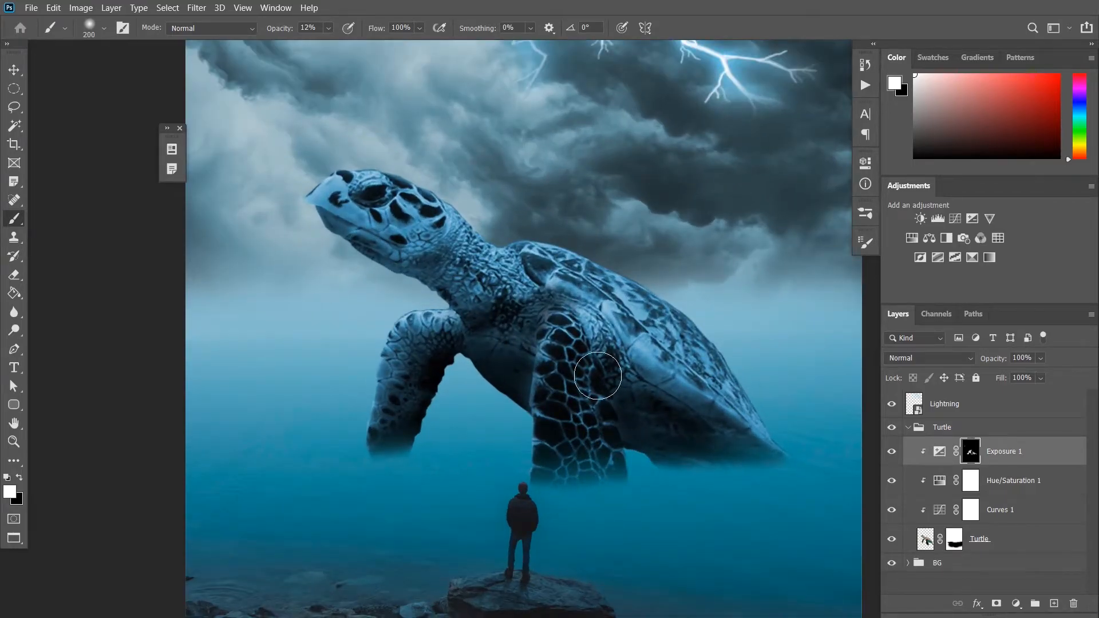
pyautogui.moveTo(653, 376); pyautogui.dragTo(612, 352)
# - Add a second Exposure adjustment clipped above Exposure 1 and set its exposure to +1.61
pyautogui.click(972, 218)
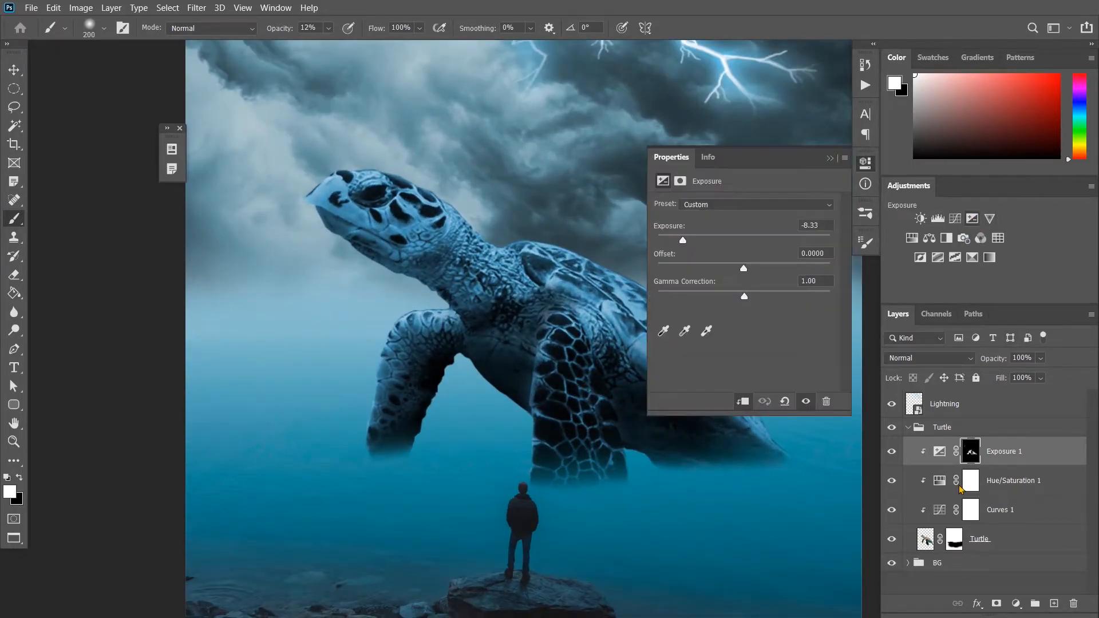
pyautogui.moveTo(743, 239); pyautogui.dragTo(764, 240)
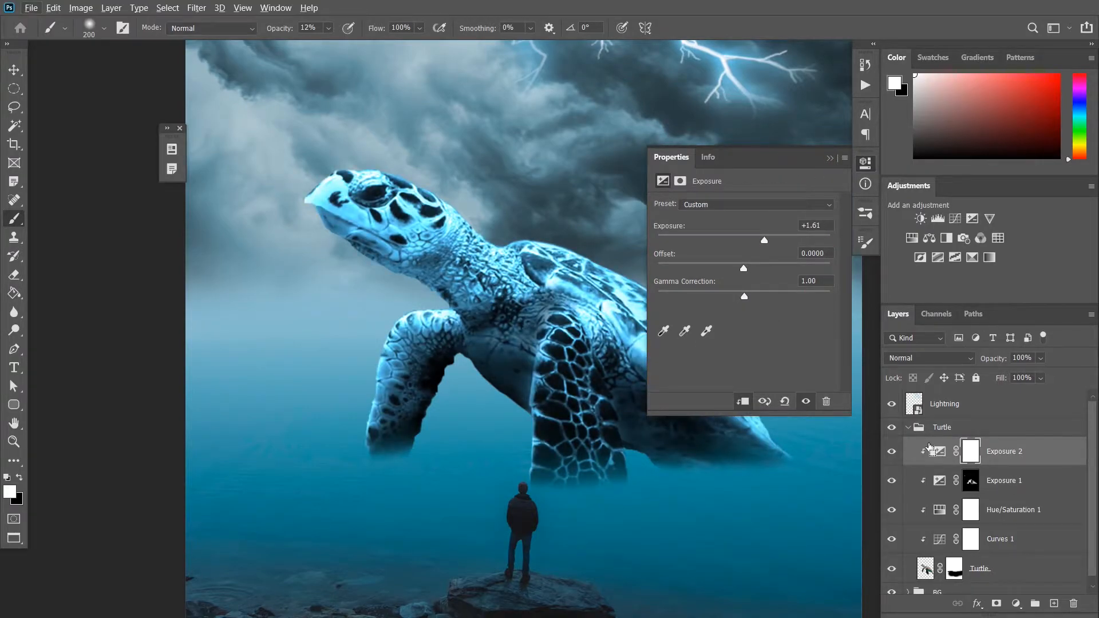
# - Invert the Exposure 2 mask to black and paint soft highlights on the turtle with a white 45 px brush at 12% opacity
pyautogui.hotkey('ctrl', 'i')
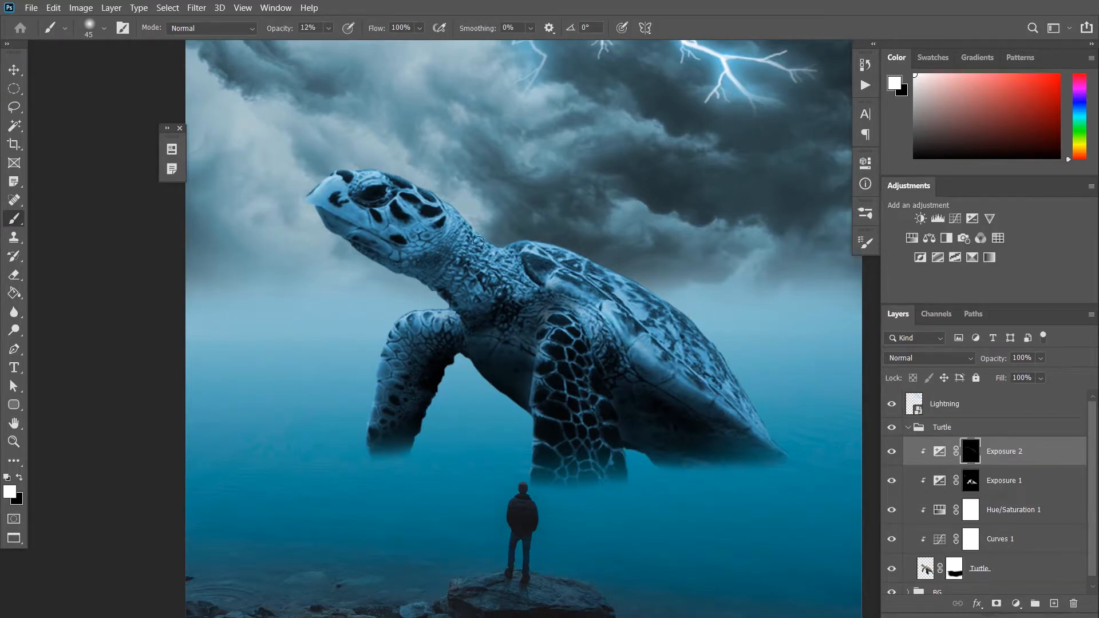
pyautogui.scroll(-8, 591, 397)
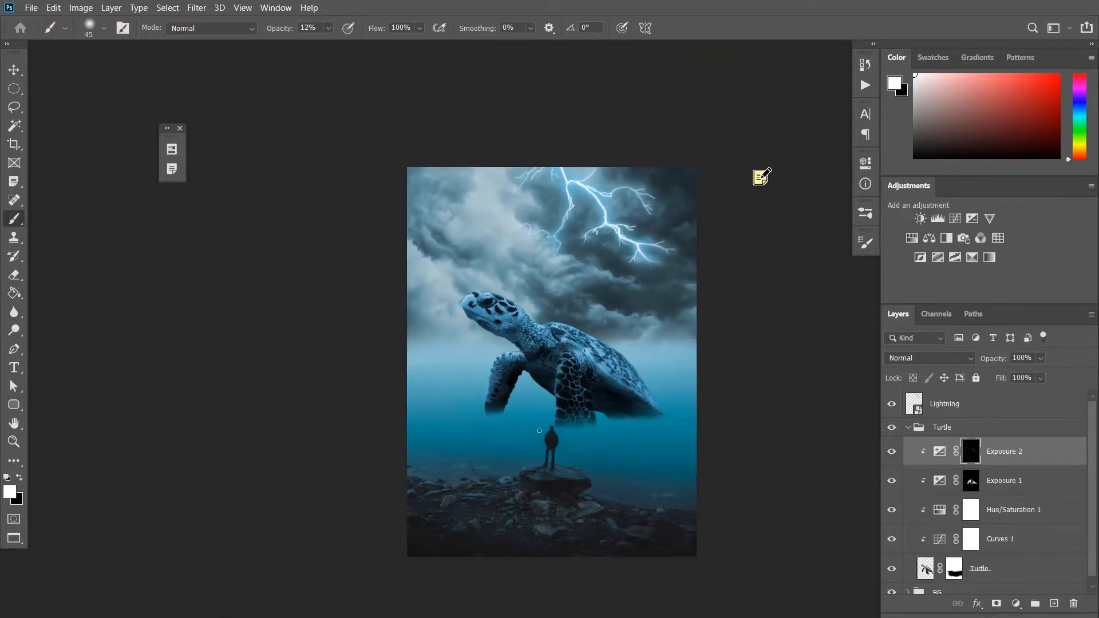
pyautogui.scroll(8, 545, 398)
# - Enlarge the white brush to 150 px and deepen the shading around the near flipper's shoulder on the Exposure 1 mask
pyautogui.click(974, 485)
pyautogui.press('x')
pyautogui.press('x')
pyautogui.press(']')
pyautogui.press(']')
pyautogui.press(']')
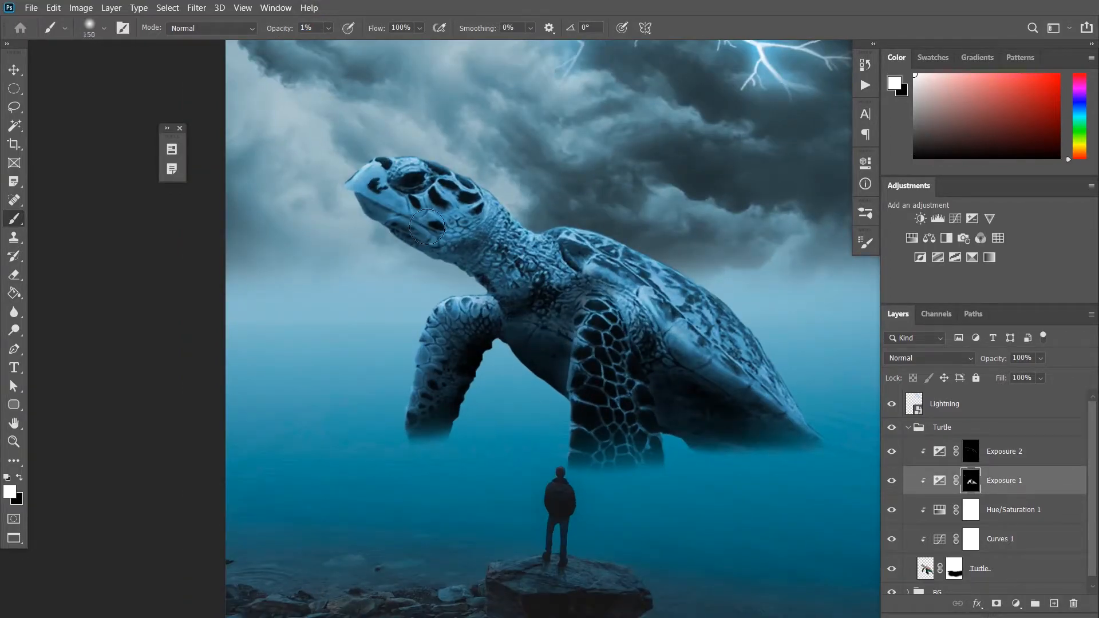
pyautogui.moveTo(629, 312)
pyautogui.mouseDown()
pyautogui.moveTo(608, 304)
pyautogui.moveTo(631, 312)
pyautogui.mouseUp()
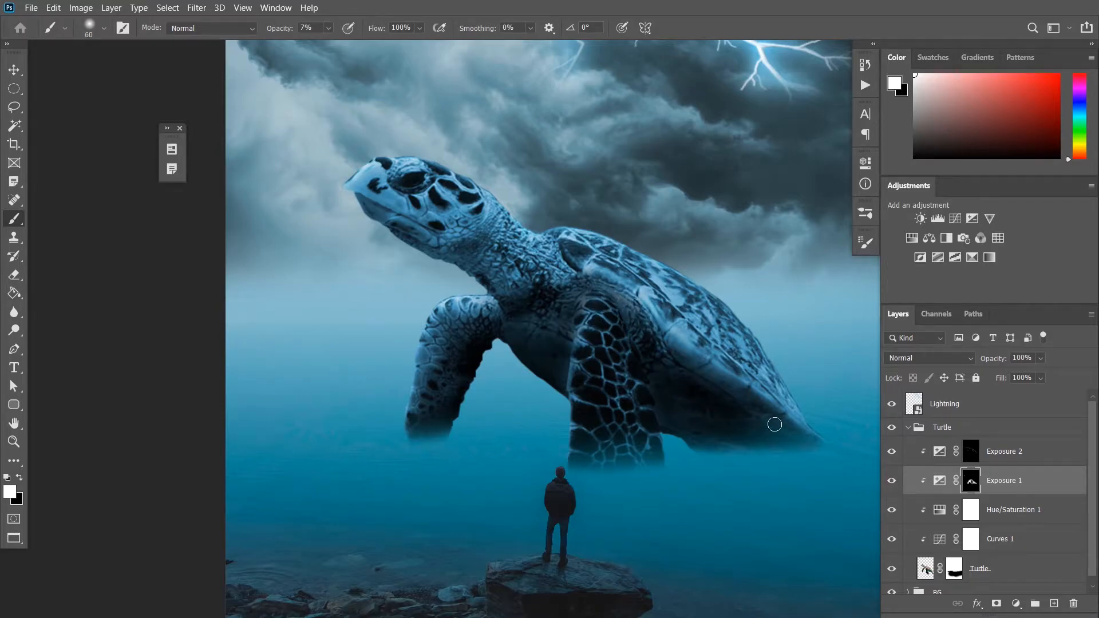
# - Refine the turtle's underside and flipper shading on the Exposure 1 mask, alternating black and white with a 60 px brush at 7% opacity
pyautogui.press('x')
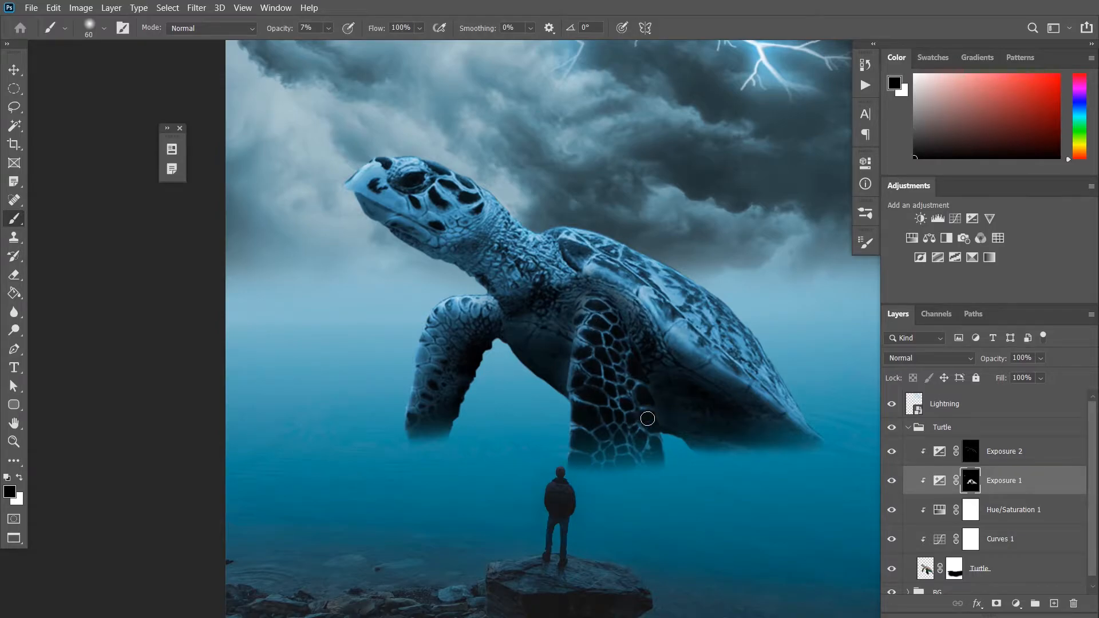
pyautogui.moveTo(725, 479); pyautogui.dragTo(652, 476)
pyautogui.moveTo(636, 476); pyautogui.dragTo(306, 486)
pyautogui.moveTo(361, 361); pyautogui.dragTo(344, 358)
pyautogui.scroll(2, 345, 363)
pyautogui.press('x')
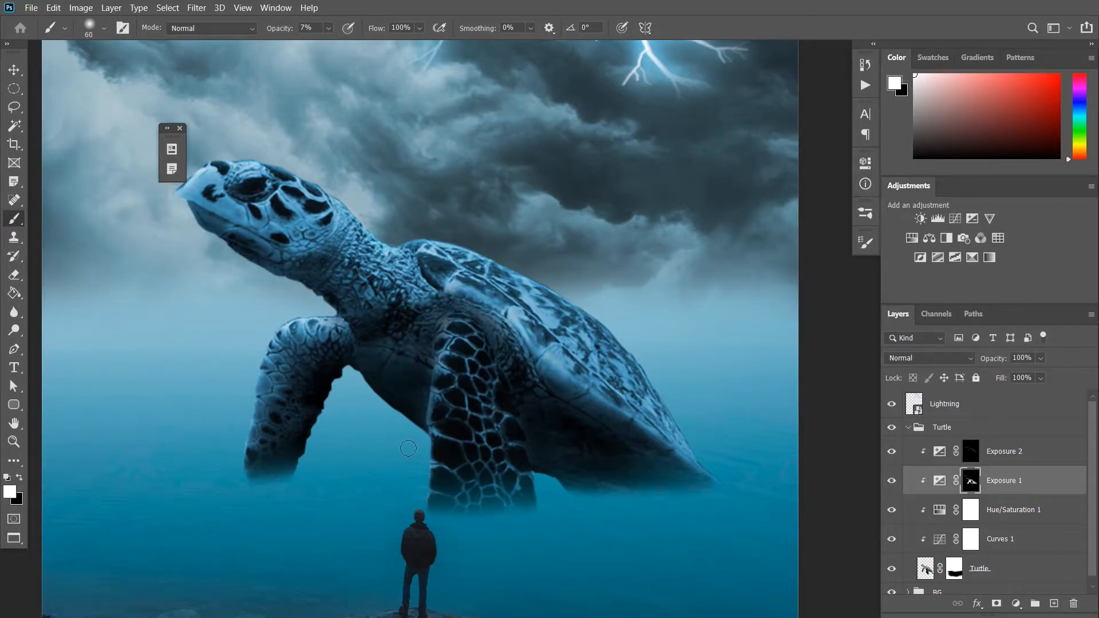
pyautogui.scroll(-4, 750, 76)
pyautogui.scroll(4, 434, 375)
pyautogui.press('x')
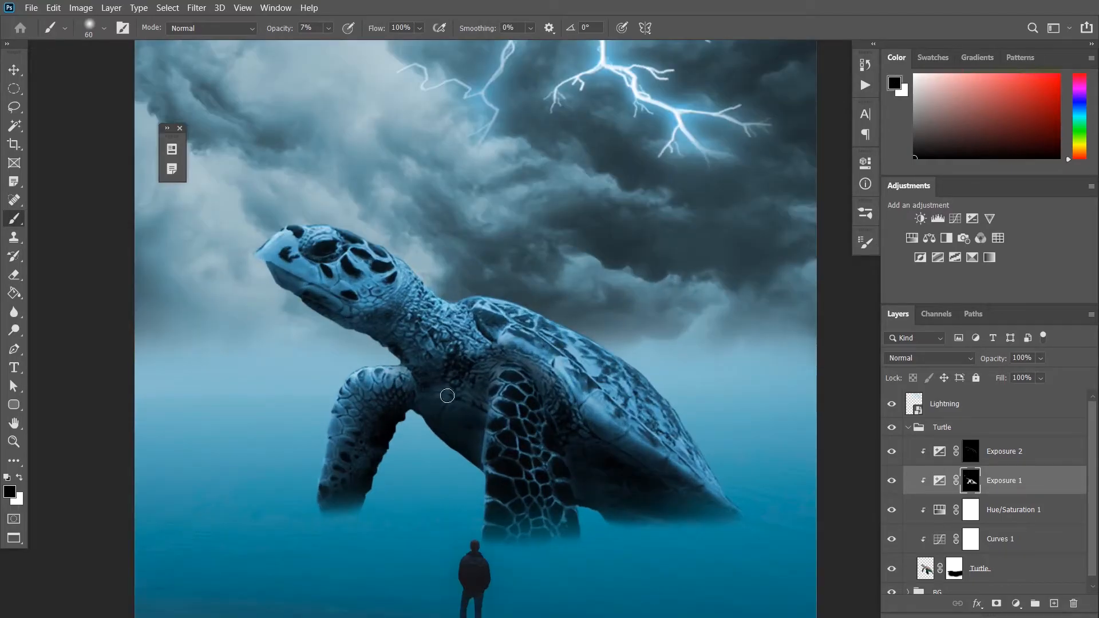
pyautogui.press('x')
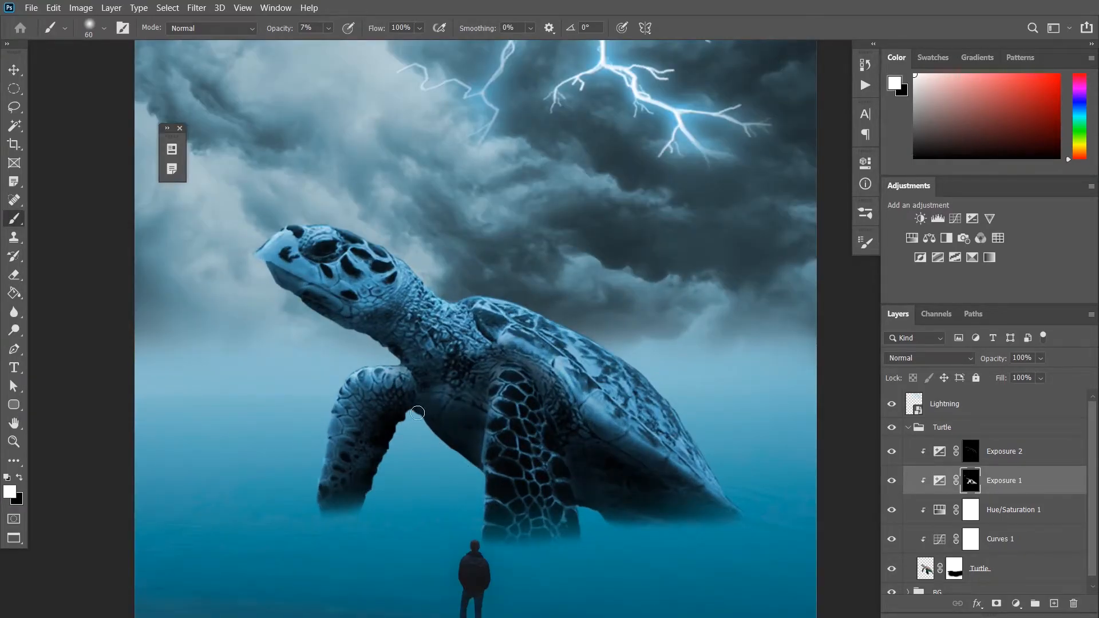
# - Collapse the Turtle group and place the ripples image above it across the middle of the canvas at 100% scale
pyautogui.scroll(-4, 526, 495)
pyautogui.scroll(3, 526, 494)
pyautogui.scroll(-2, 416, 362)
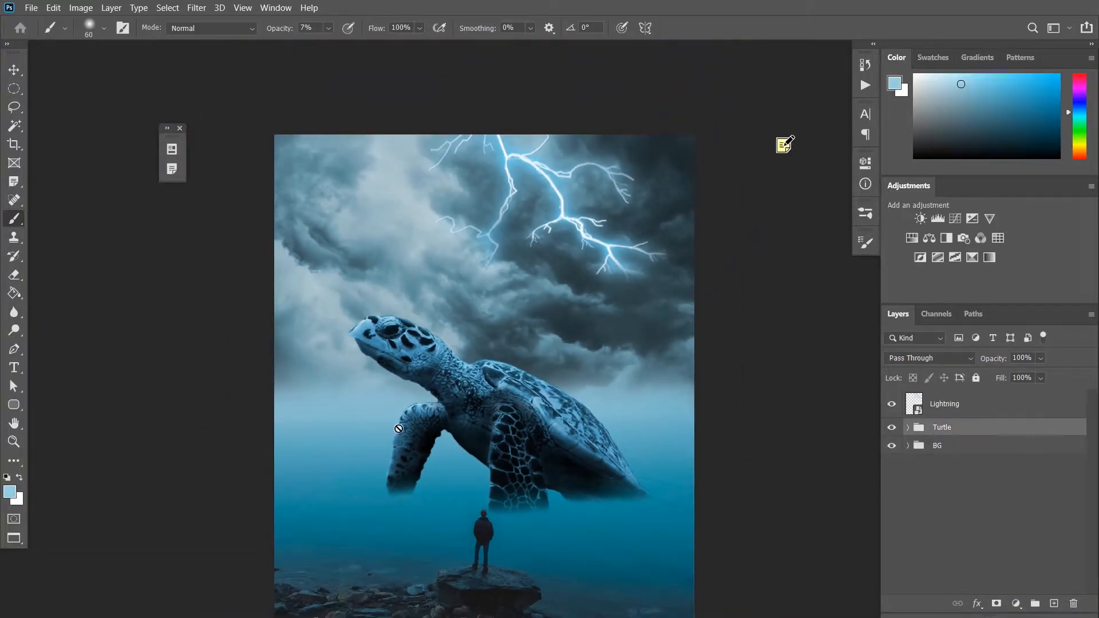
pyautogui.scroll(1, 398, 429)
pyautogui.scroll(-2, 399, 428)
pyautogui.scroll(2, 399, 428)
pyautogui.scroll(1, 441, 369)
pyautogui.moveTo(440, 369); pyautogui.dragTo(439, 367)
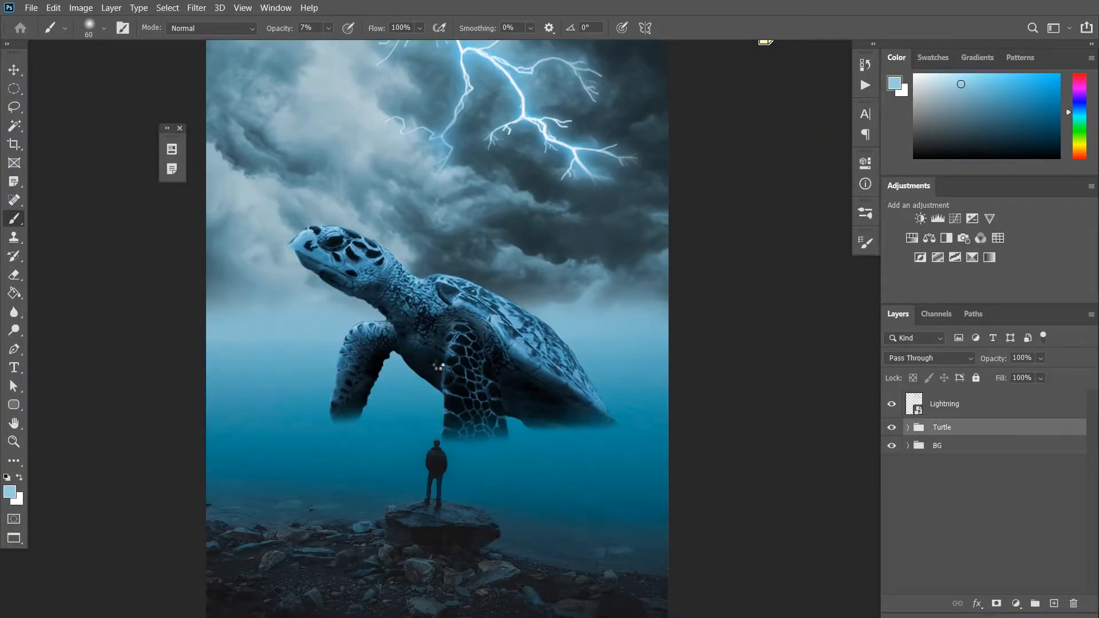
pyautogui.moveTo(533, 339); pyautogui.dragTo(543, 376)
pyautogui.click(685, 28)
pyautogui.press('b')
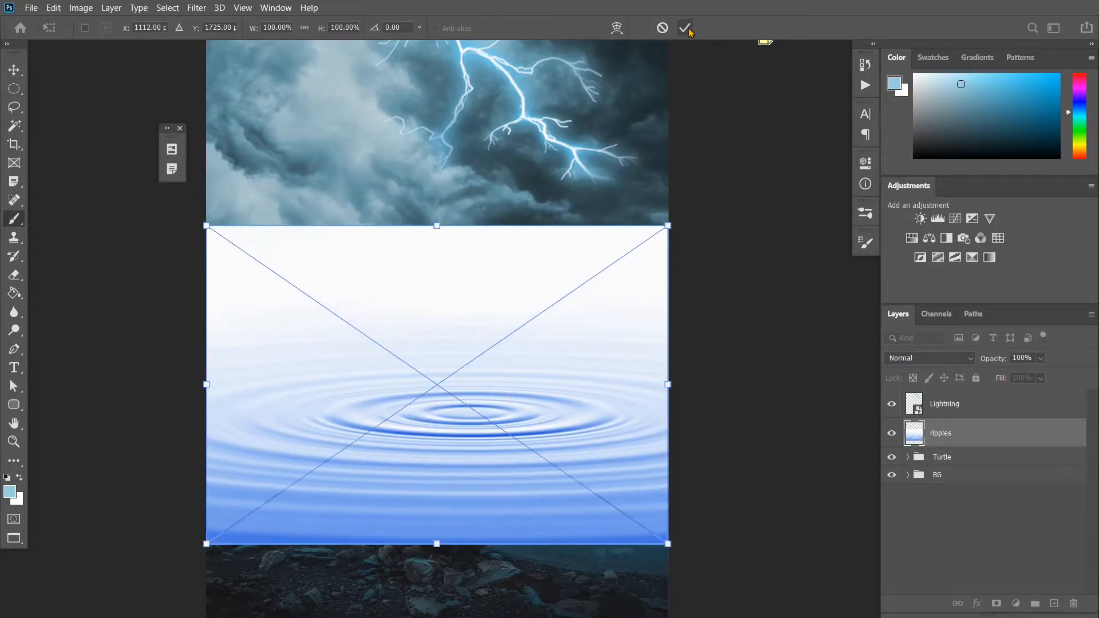
# - Move the ripples layer below the Turtle group and put it in a new group named Ripples
pyautogui.moveTo(956, 437); pyautogui.dragTo(959, 468)
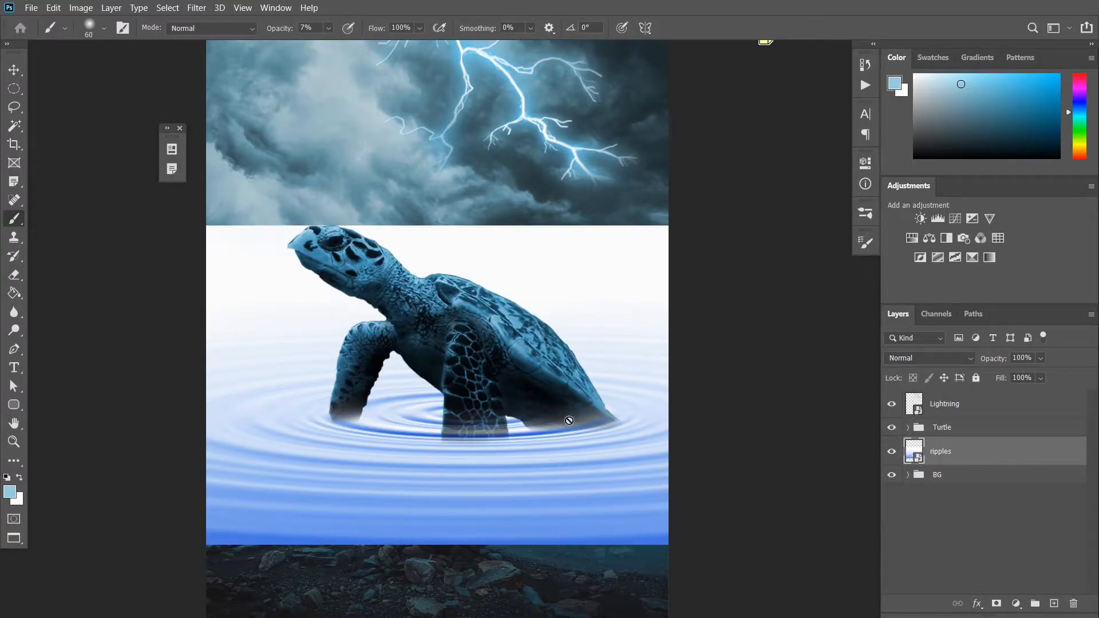
pyautogui.click(1034, 603)
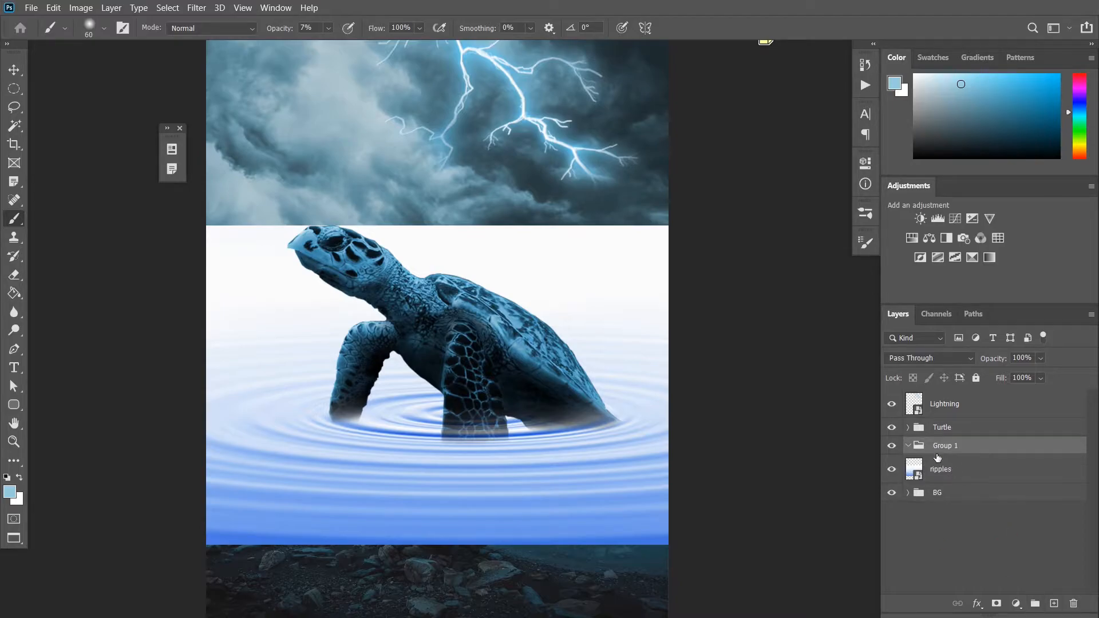
pyautogui.click(947, 468)
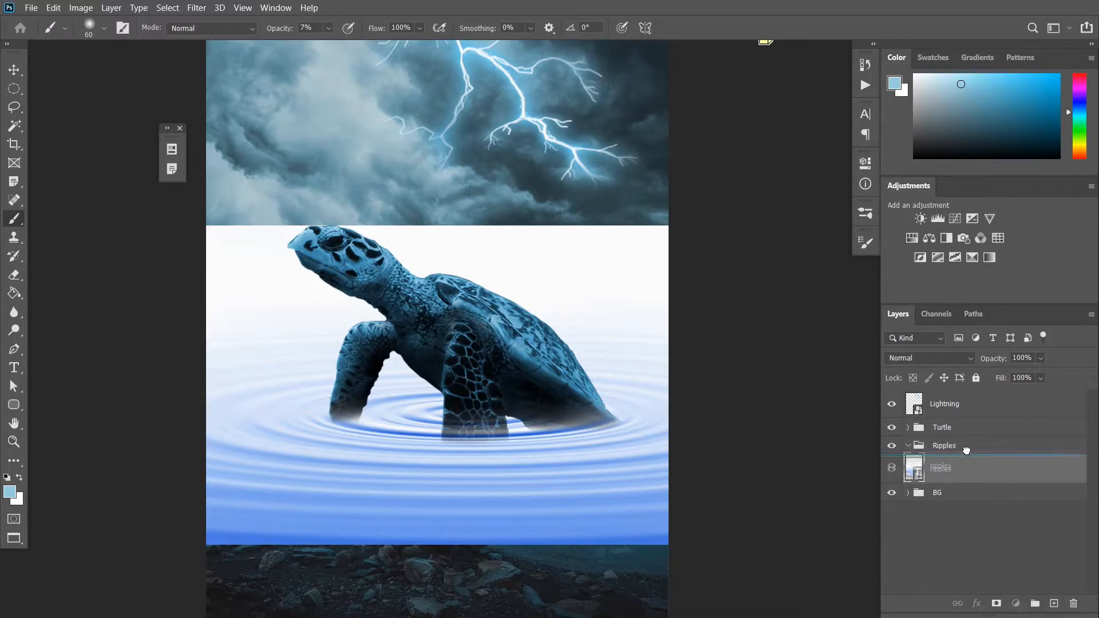
# - Add a mask to the ripples layer and paint out its upper and lower areas with a large soft black brush at 100% opacity
pyautogui.click(996, 603)
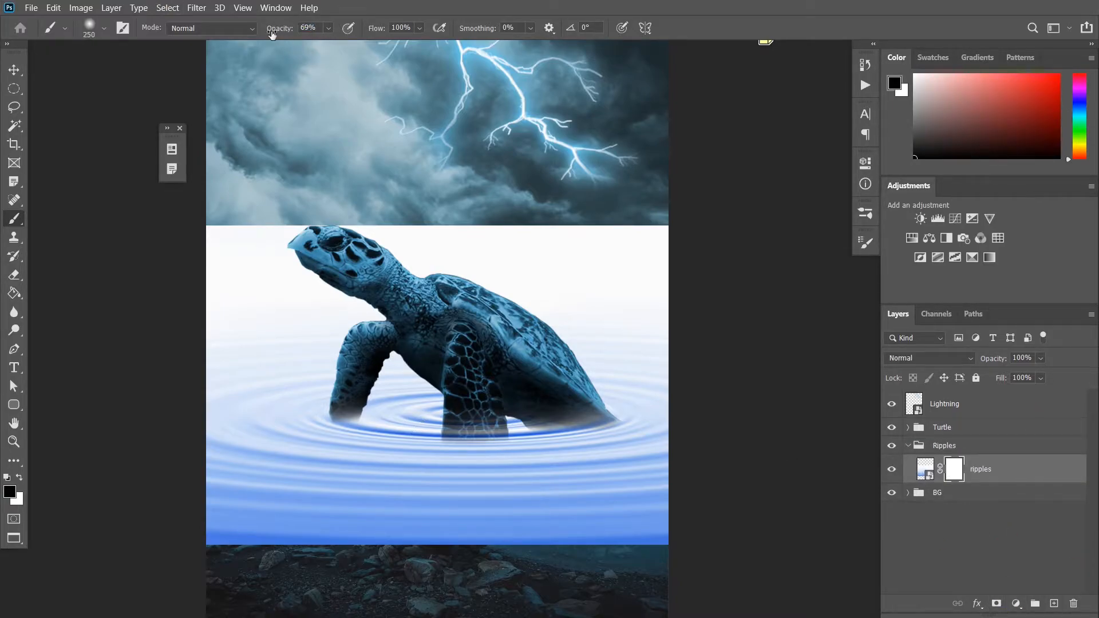
pyautogui.moveTo(270, 82)
pyautogui.mouseDown()
pyautogui.moveTo(275, 252)
pyautogui.moveTo(504, 257)
pyautogui.moveTo(641, 246)
pyautogui.moveTo(327, 286)
pyautogui.moveTo(594, 327)
pyautogui.moveTo(229, 363)
pyautogui.mouseUp()
pyautogui.click(90, 33)
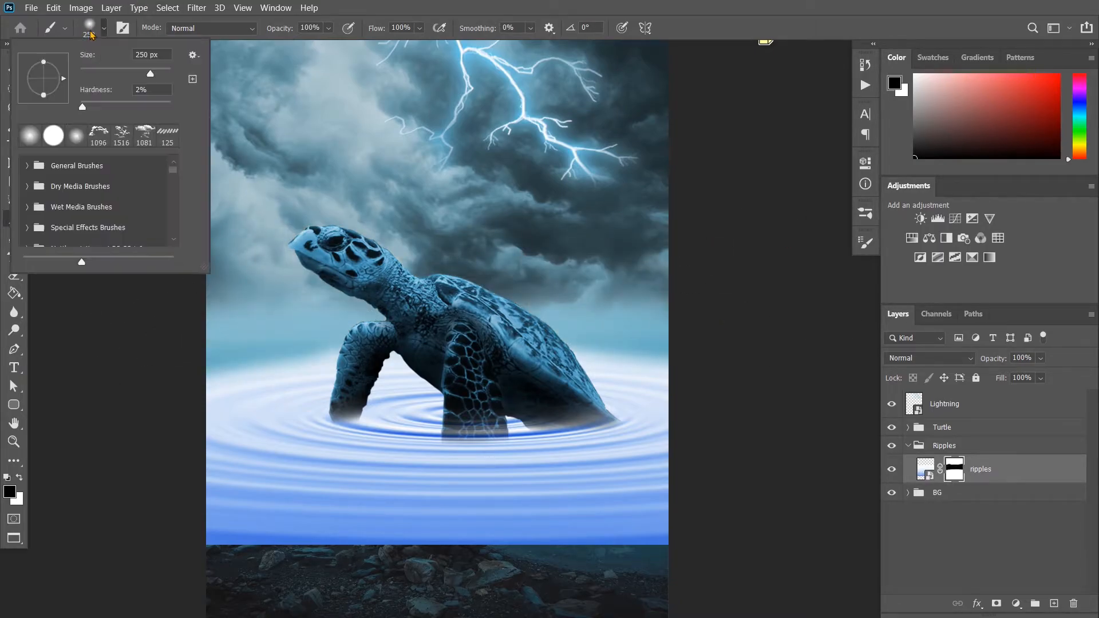
pyautogui.click(747, 105)
pyautogui.press(']')
pyautogui.press(']')
pyautogui.press(']')
pyautogui.press(']')
pyautogui.moveTo(692, 289); pyautogui.dragTo(270, 326)
pyautogui.moveTo(241, 497)
pyautogui.mouseDown()
pyautogui.moveTo(172, 520)
pyautogui.moveTo(782, 535)
pyautogui.moveTo(246, 551)
pyautogui.moveTo(119, 490)
pyautogui.moveTo(304, 527)
pyautogui.moveTo(588, 520)
pyautogui.moveTo(615, 315)
pyautogui.moveTo(353, 304)
pyautogui.moveTo(670, 532)
pyautogui.moveTo(647, 515)
pyautogui.mouseUp()
# - Reduce the brush and try to paint the ripples away from the man on the ripples mask, undoing the strokes
pyautogui.press('[')
pyautogui.press('[')
pyautogui.press('[')
pyautogui.press('[')
pyautogui.press('[')
pyautogui.press('[')
pyautogui.press('[')
pyautogui.press('[')
pyautogui.press('[')
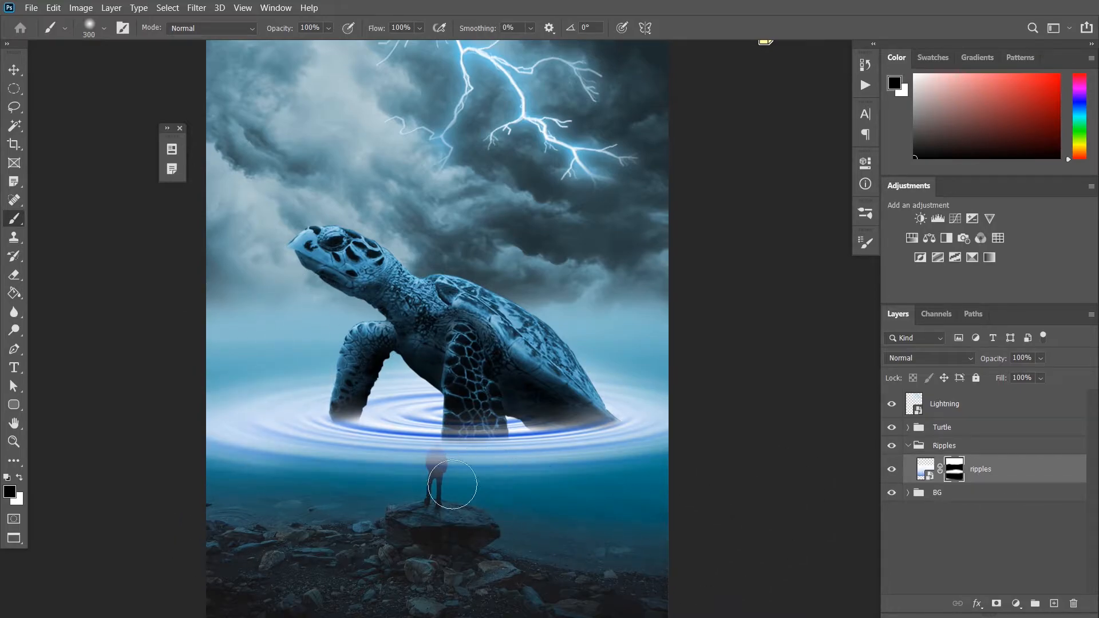
pyautogui.press(']')
pyautogui.moveTo(435, 469)
pyautogui.mouseDown()
pyautogui.moveTo(422, 463)
pyautogui.moveTo(441, 457)
pyautogui.mouseUp()
pyautogui.hotkey('ctrl', 'z')
pyautogui.hotkey('ctrl', 'z')
pyautogui.press('z')
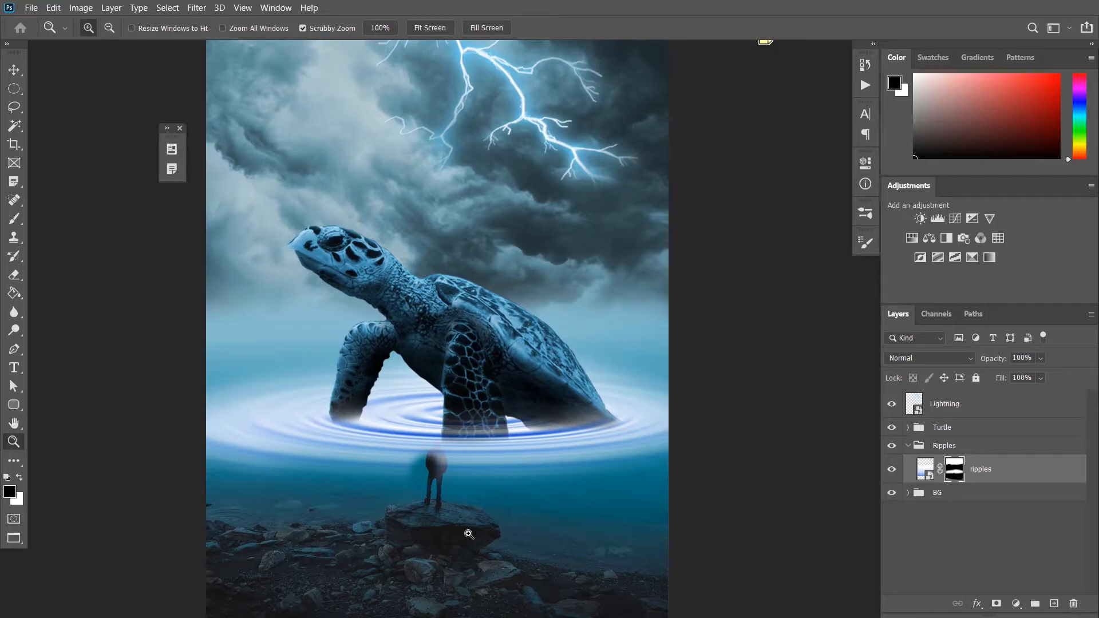
pyautogui.press('b')
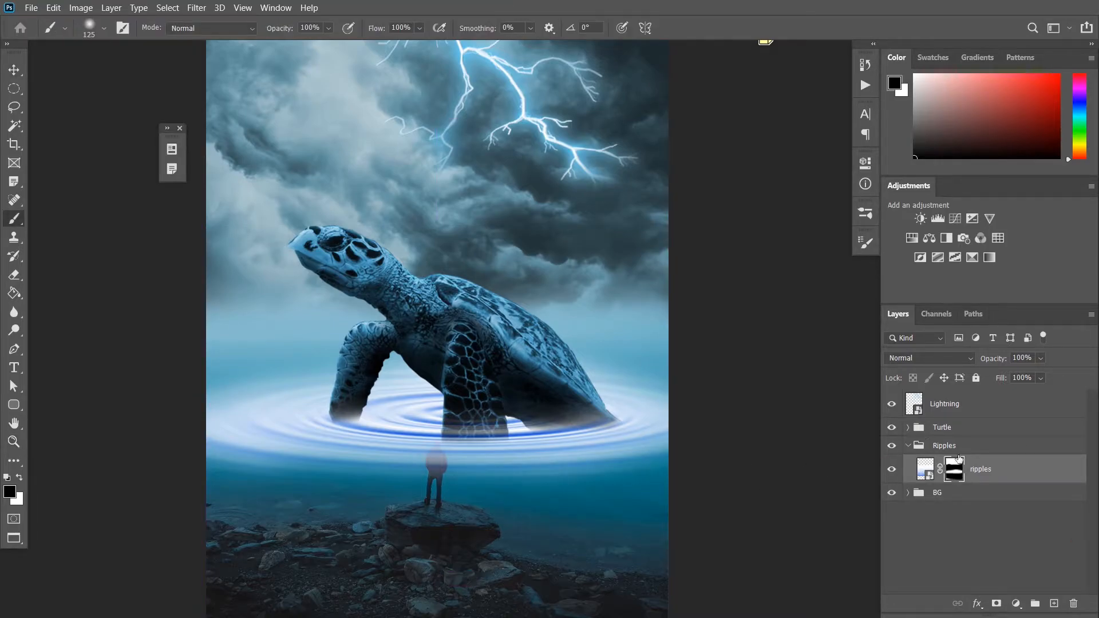
pyautogui.click(898, 447)
pyautogui.hotkey('ctrl', 't')
pyautogui.moveTo(571, 329); pyautogui.dragTo(571, 334)
pyautogui.hotkey('ctrl', 'z')
pyautogui.click(709, 27)
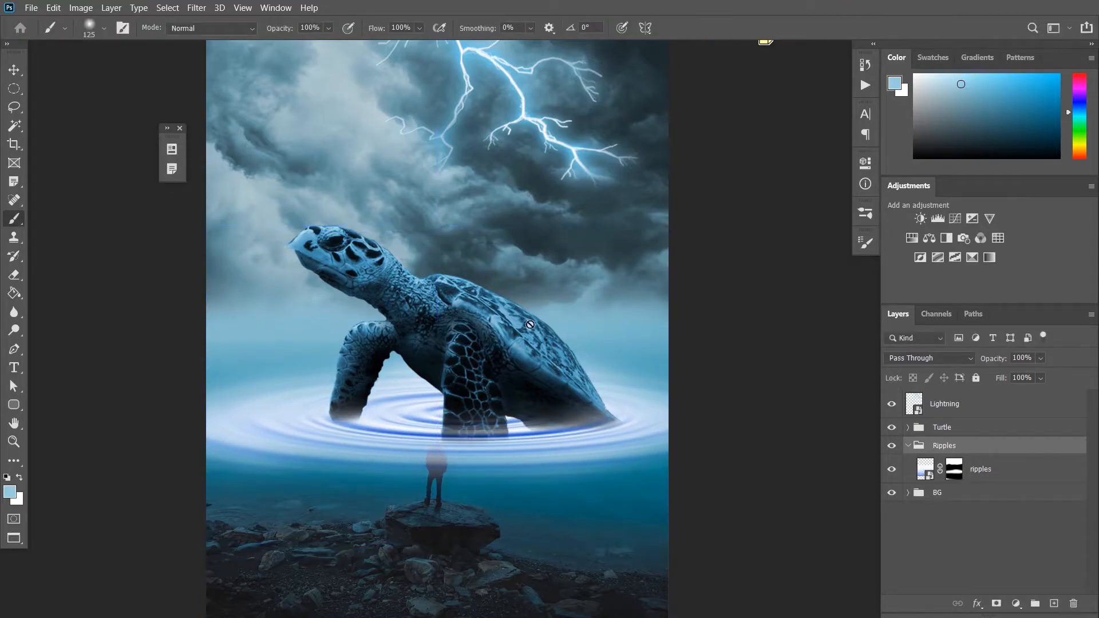
# - Add a Hue/Saturation adjustment above the ripples layer and clip it to that layer
pyautogui.click(927, 468)
pyautogui.click(1014, 610)
pyautogui.click(998, 509)
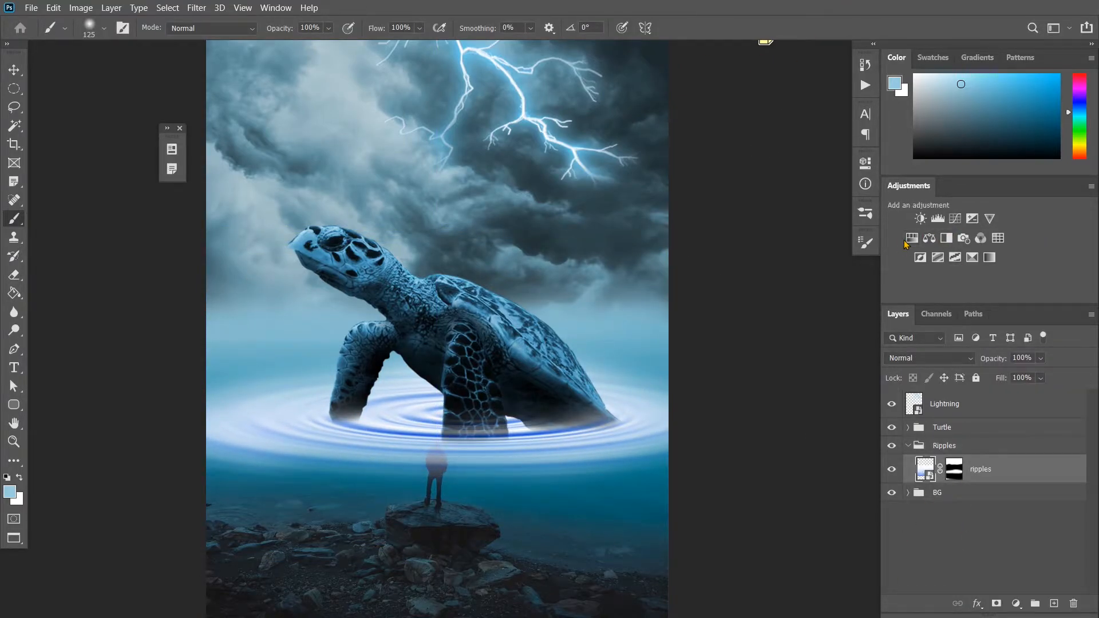
pyautogui.keyDown('alt'); pyautogui.click(933, 486); pyautogui.keyUp('alt')
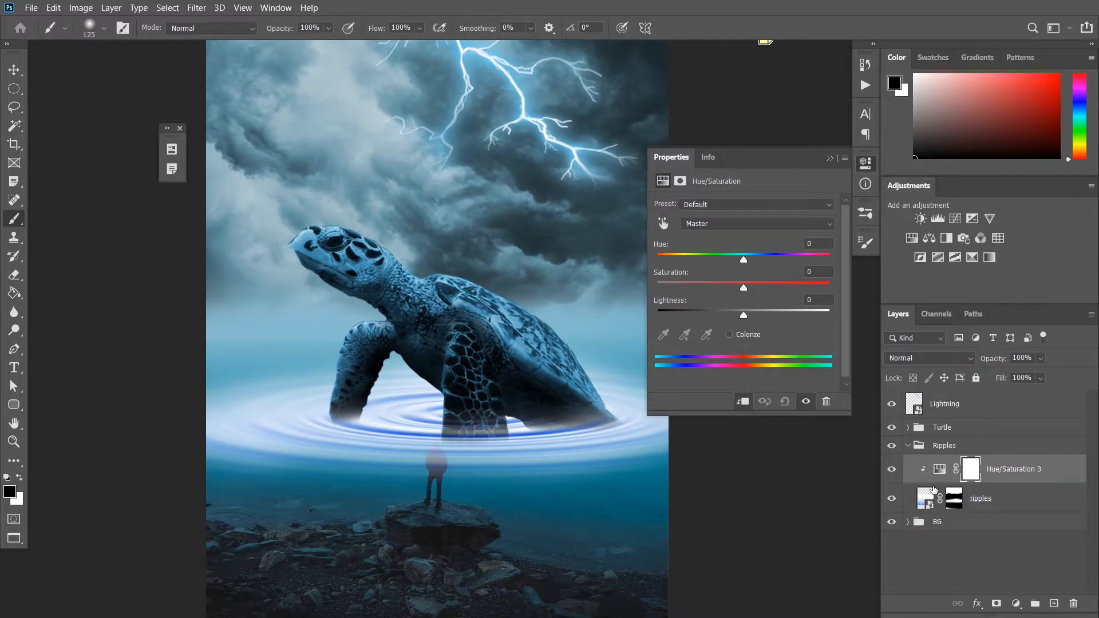
# - Colorize the ripples with hue 198, saturation 48 and lightness -3
pyautogui.click(169, 174)
pyautogui.click(312, 145)
pyautogui.write('190')
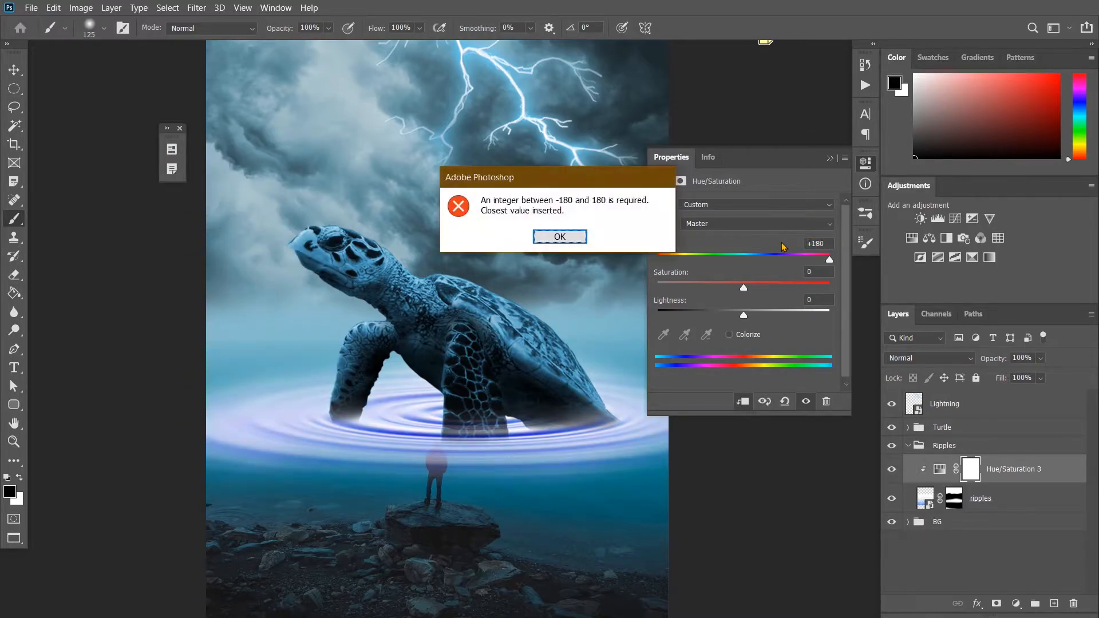
pyautogui.click(560, 237)
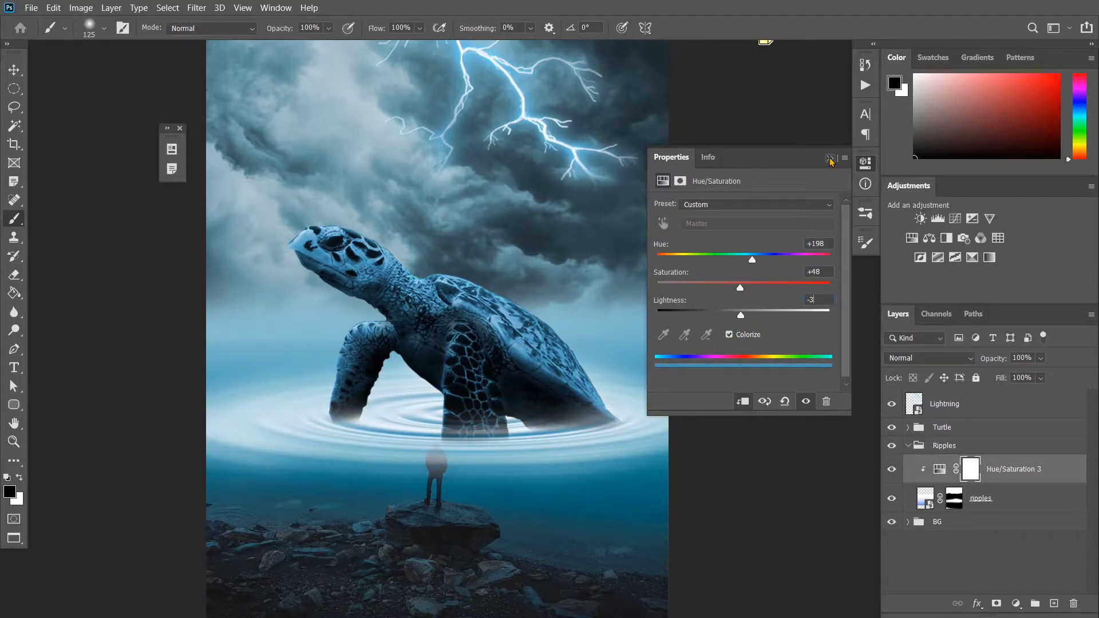
pyautogui.click(173, 172)
pyautogui.click(172, 169)
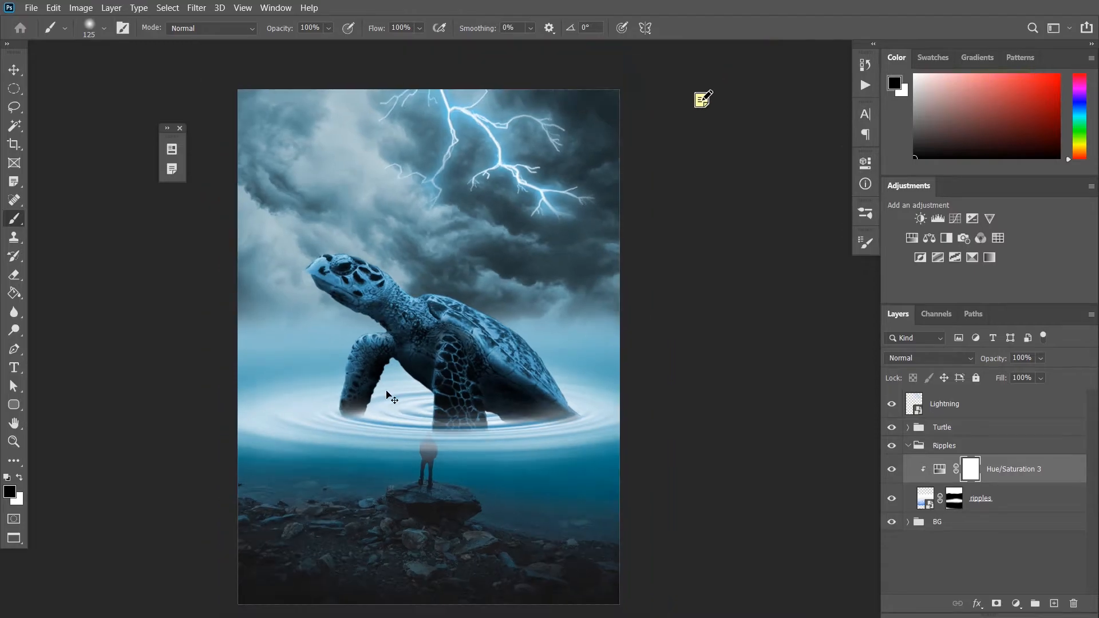
# - Add a Curves adjustment clipped above the ripples' Hue/Saturation layer and pull the curve down to darken the ripples
pyautogui.click(1012, 499)
pyautogui.click(1015, 603)
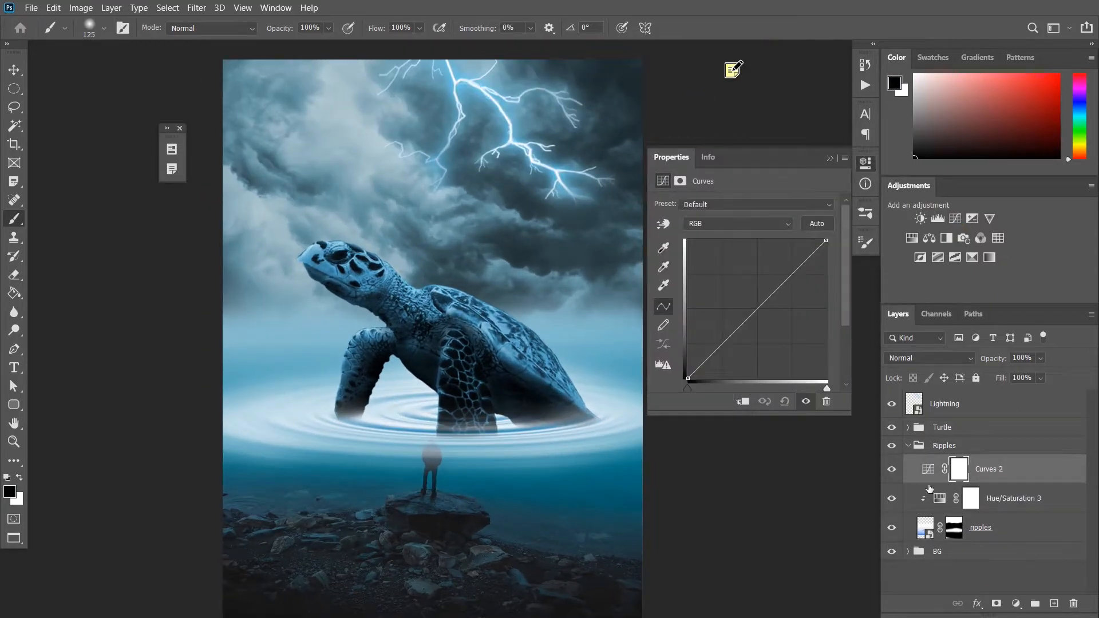
pyautogui.keyDown('alt'); pyautogui.click(928, 482); pyautogui.keyUp('alt')
pyautogui.moveTo(749, 316); pyautogui.dragTo(728, 384)
pyautogui.moveTo(826, 240)
pyautogui.mouseDown()
pyautogui.moveTo(841, 275)
pyautogui.moveTo(840, 257)
pyautogui.mouseUp()
pyautogui.click(865, 163)
pyautogui.scroll(-5, 486, 329)
pyautogui.scroll(3, 487, 331)
# - Quick-select the man on the BG layer and paint him clear of the ripples with black on the ripples mask
pyautogui.click(953, 527)
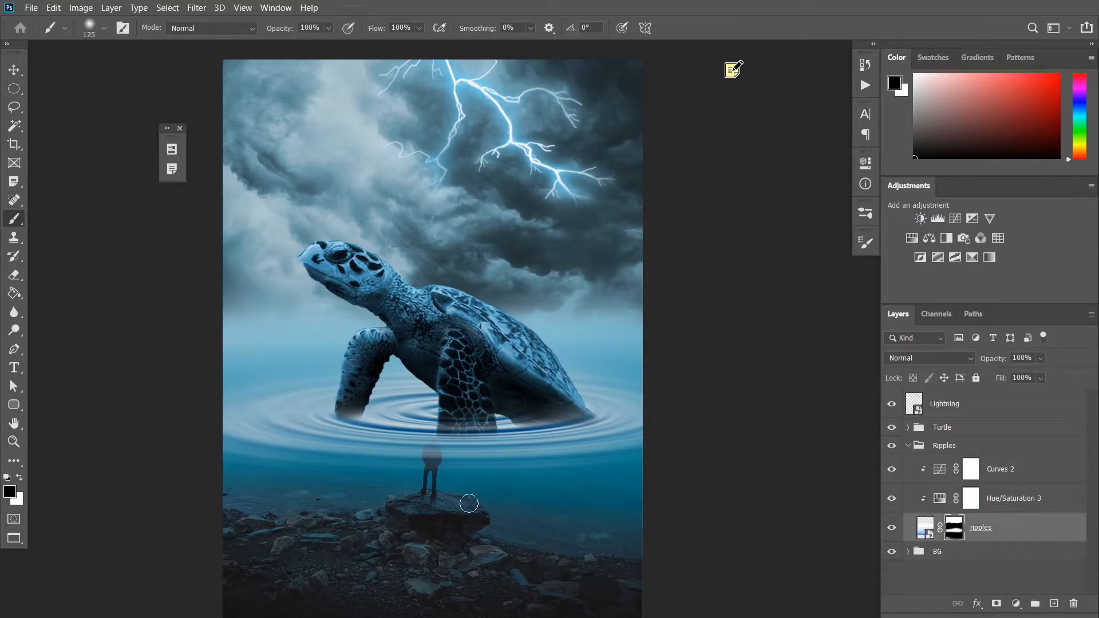
pyautogui.click(907, 552)
pyautogui.scroll(-2, 916, 555)
pyautogui.click(946, 579)
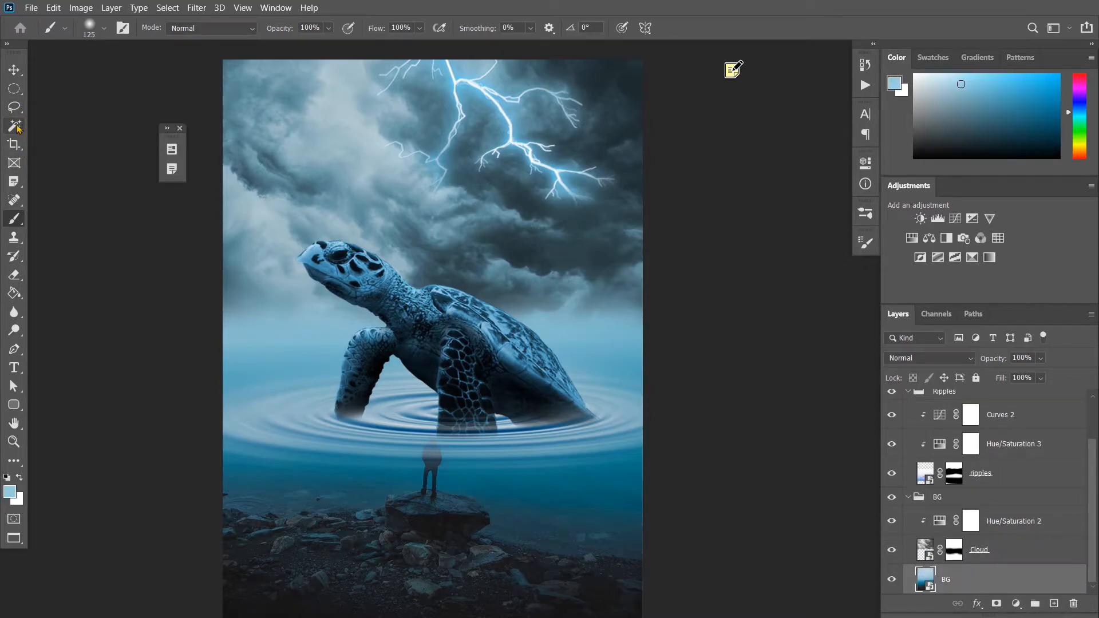
pyautogui.click(15, 126)
pyautogui.click(89, 139)
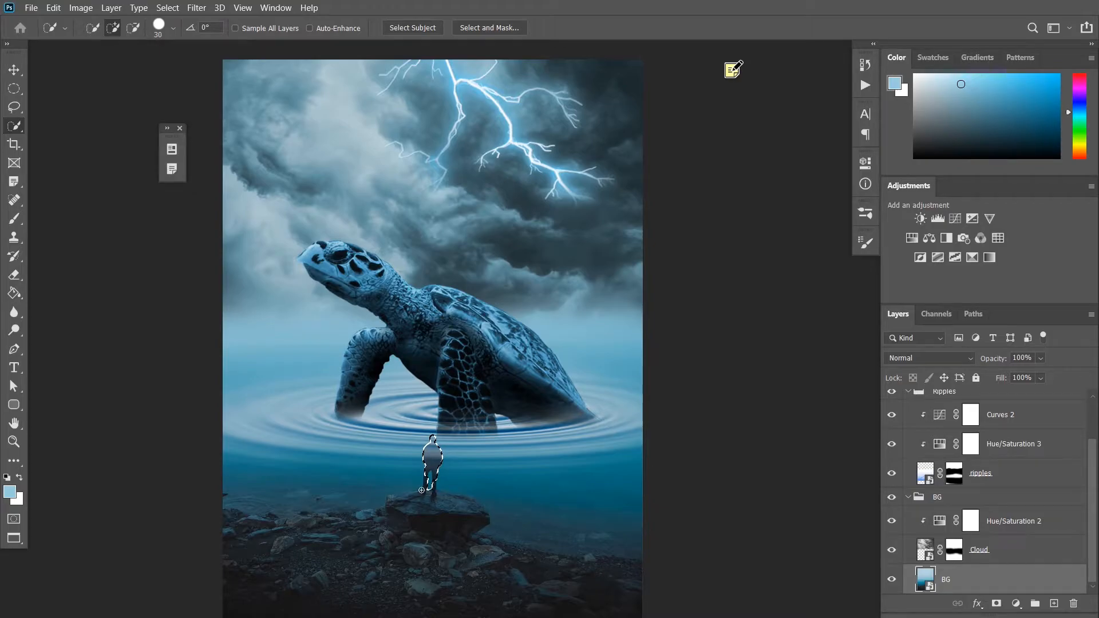
pyautogui.click(956, 478)
pyautogui.press('b')
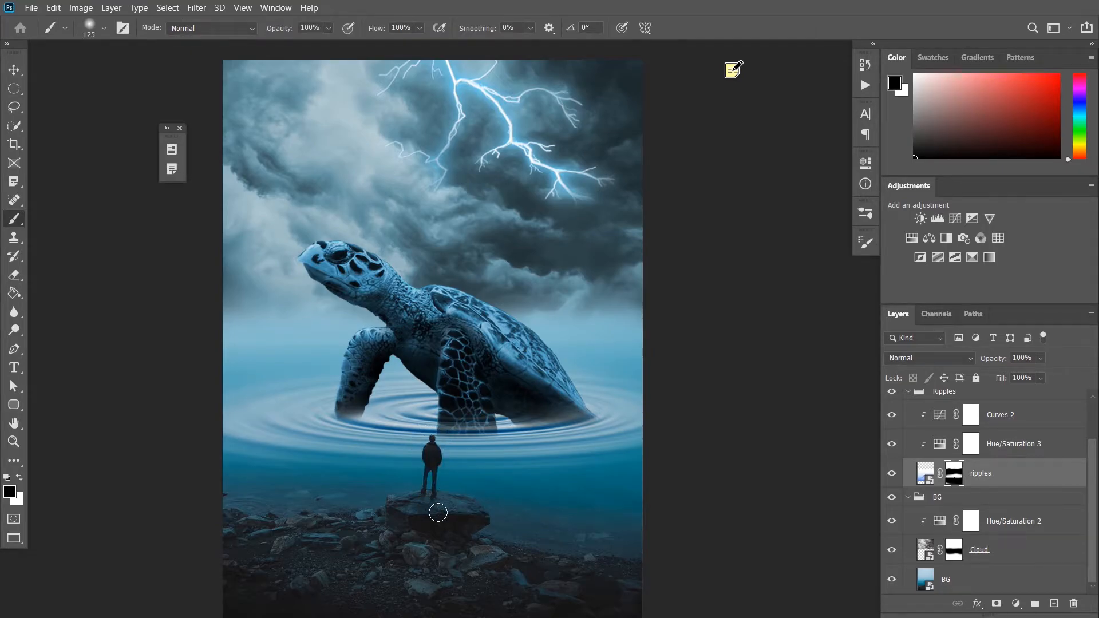
# - Select the rock under the man with an 8 px Quick Selection brush, following its edge closely
pyautogui.scroll(2, 441, 527)
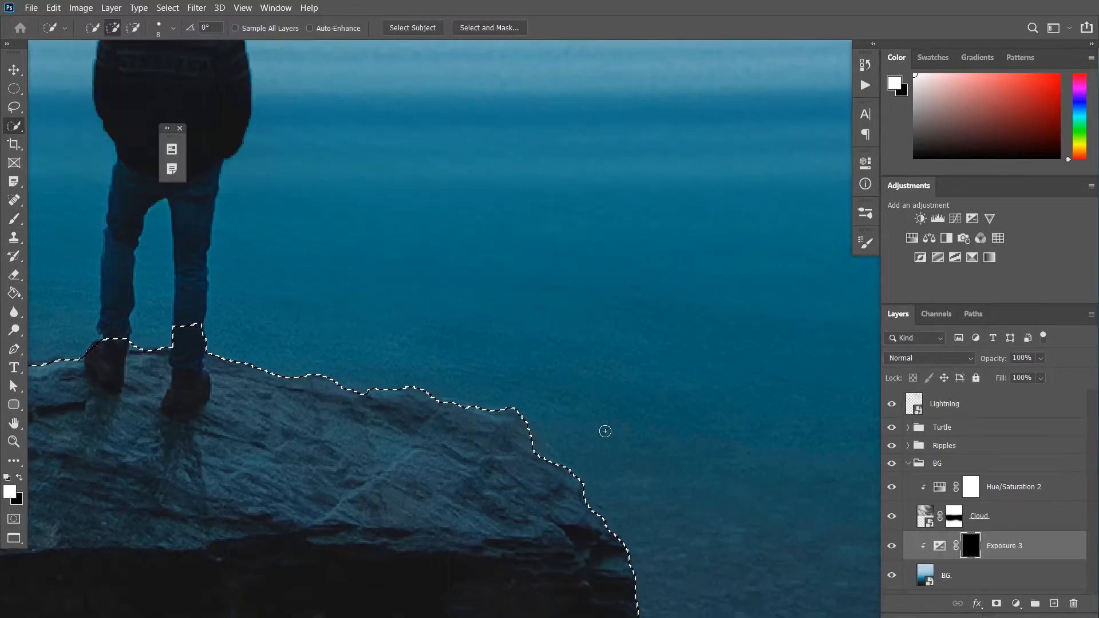
pyautogui.scroll(1, 437, 387)
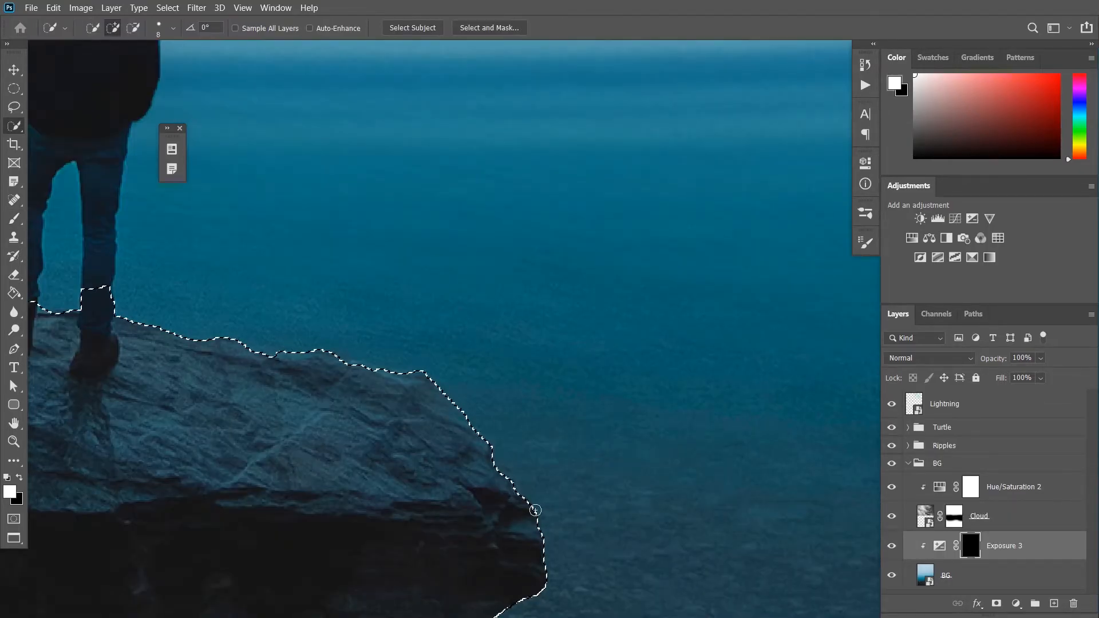
pyautogui.scroll(-4, 430, 429)
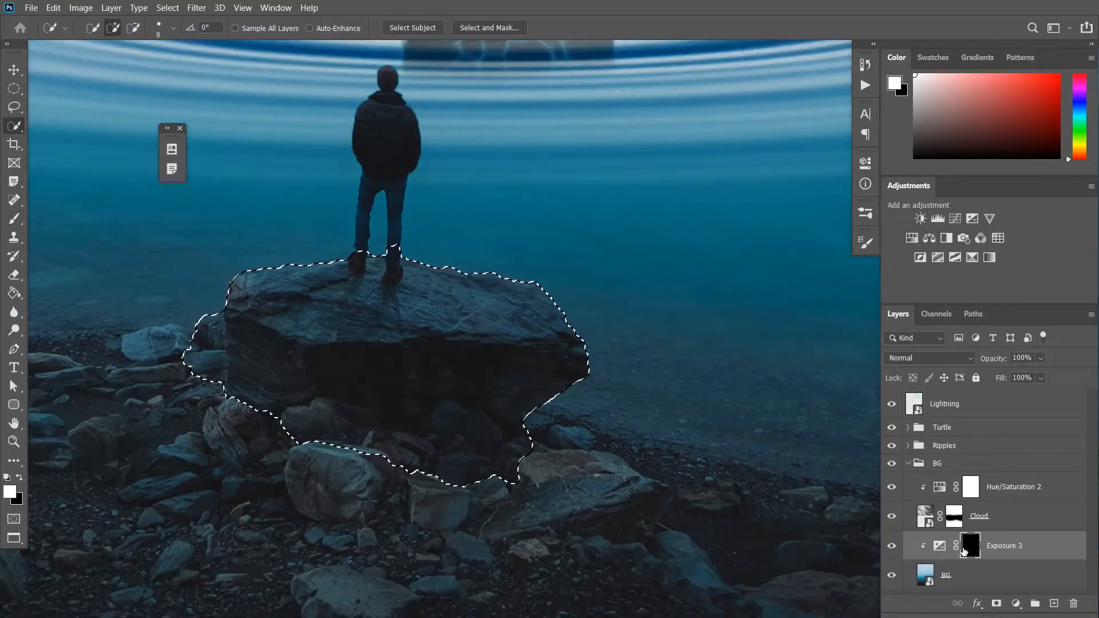
# - Paint white on the Exposure 3 mask along the selected rock's upper and side edges with a 50 px brush to highlight them
pyautogui.click(940, 546)
pyautogui.click(970, 545)
pyautogui.press('b')
pyautogui.press('d')
pyautogui.press('[')
pyautogui.press('[')
pyautogui.press('[')
pyautogui.press('[')
pyautogui.press('[')
pyautogui.press('[')
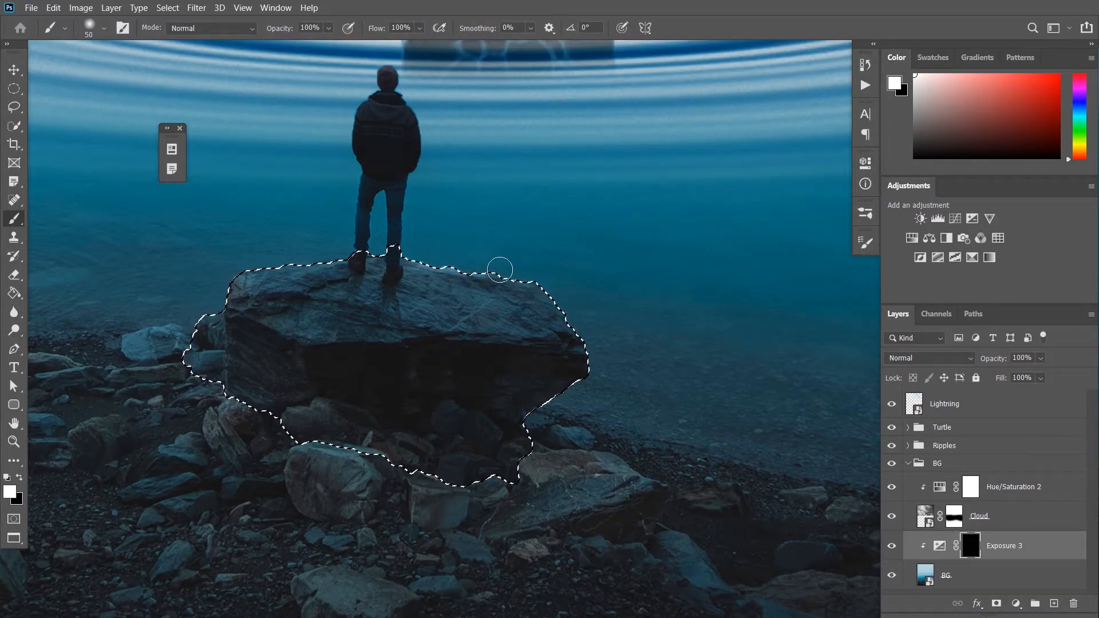
pyautogui.moveTo(501, 271)
pyautogui.mouseDown()
pyautogui.moveTo(568, 309)
pyautogui.moveTo(592, 369)
pyautogui.mouseUp()
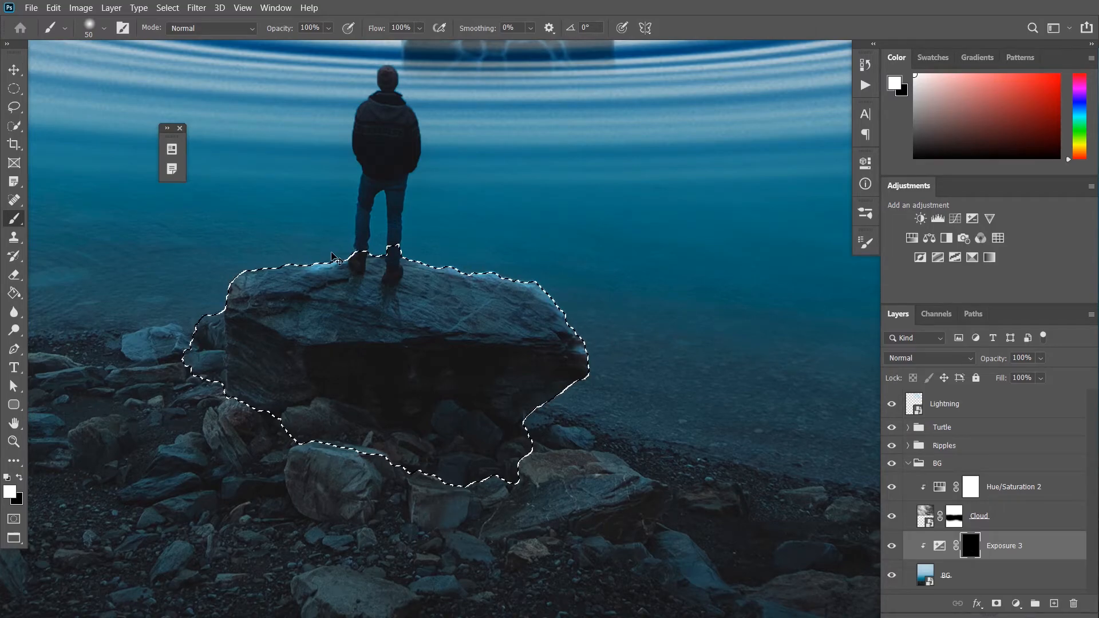
pyautogui.moveTo(270, 256); pyautogui.dragTo(204, 286)
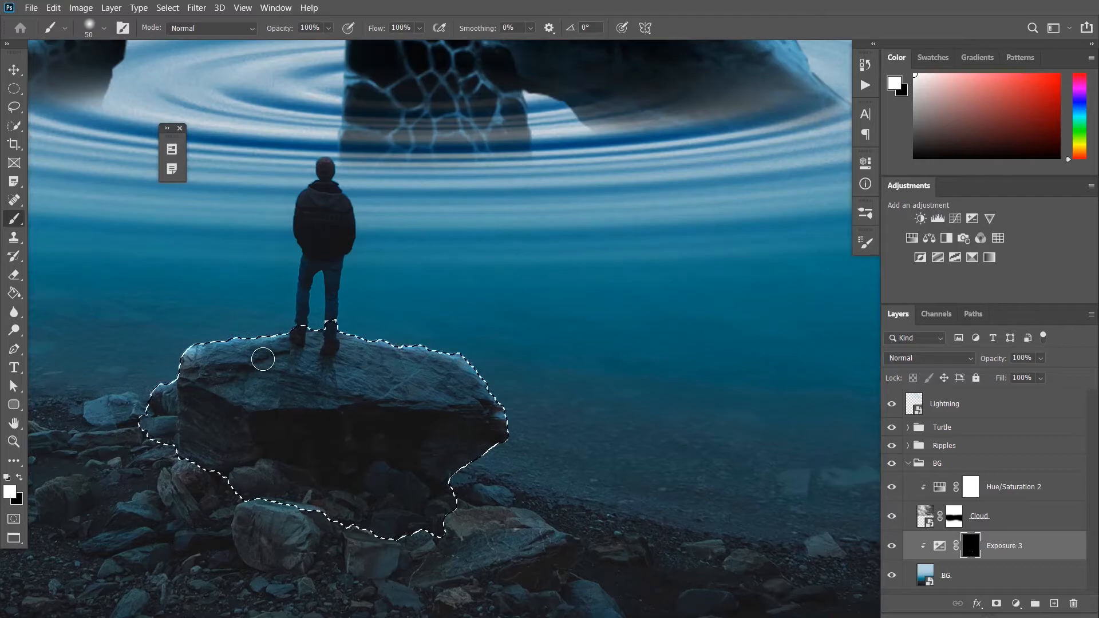
# - Set the Exposure 3 layer's opacity to 60% and deselect the man's rock
pyautogui.moveTo(1002, 358); pyautogui.dragTo(994, 358)
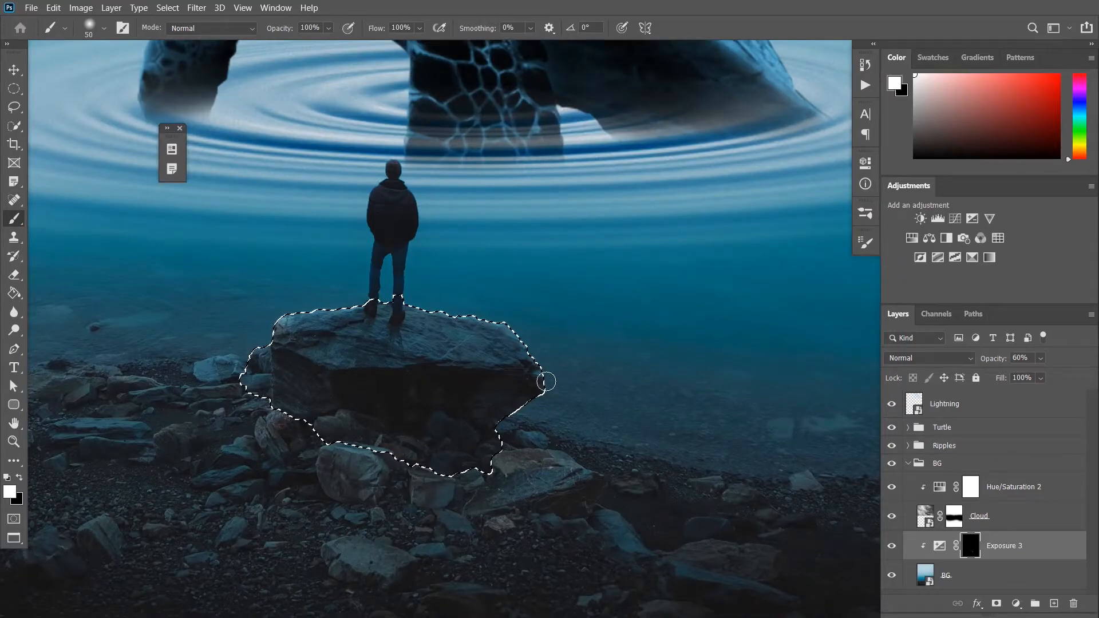
pyautogui.press('x')
pyautogui.hotkey('ctrl', 'd')
pyautogui.scroll(-5, 474, 381)
pyautogui.scroll(6, 552, 373)
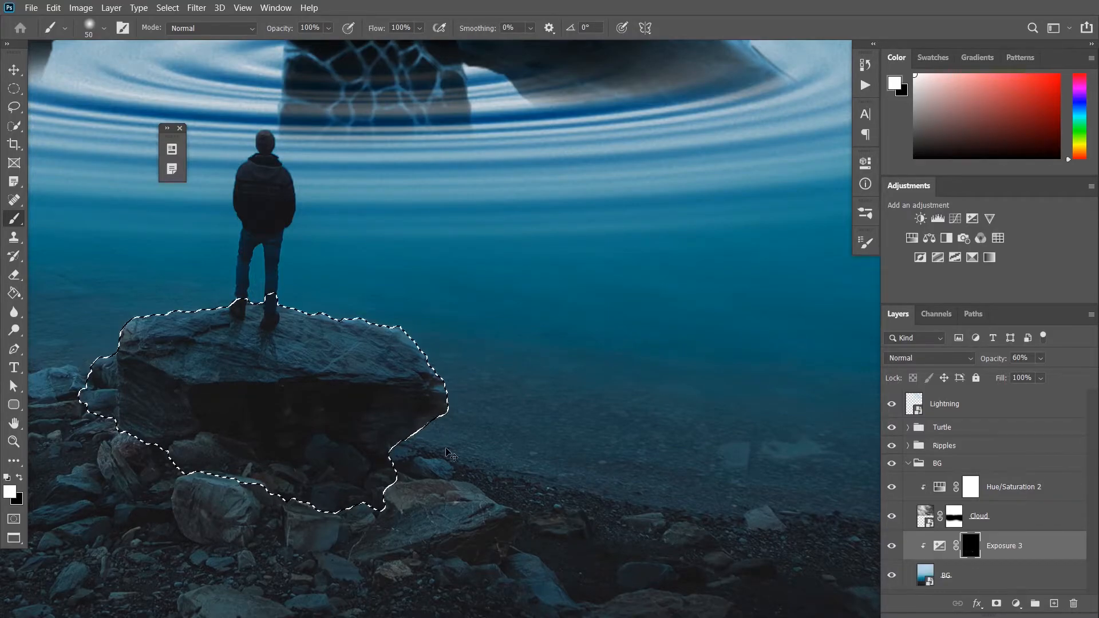
pyautogui.hotkey('ctrl', 'd')
pyautogui.moveTo(558, 501); pyautogui.dragTo(436, 455)
pyautogui.moveTo(638, 473); pyautogui.dragTo(529, 463)
pyautogui.scroll(4, 530, 463)
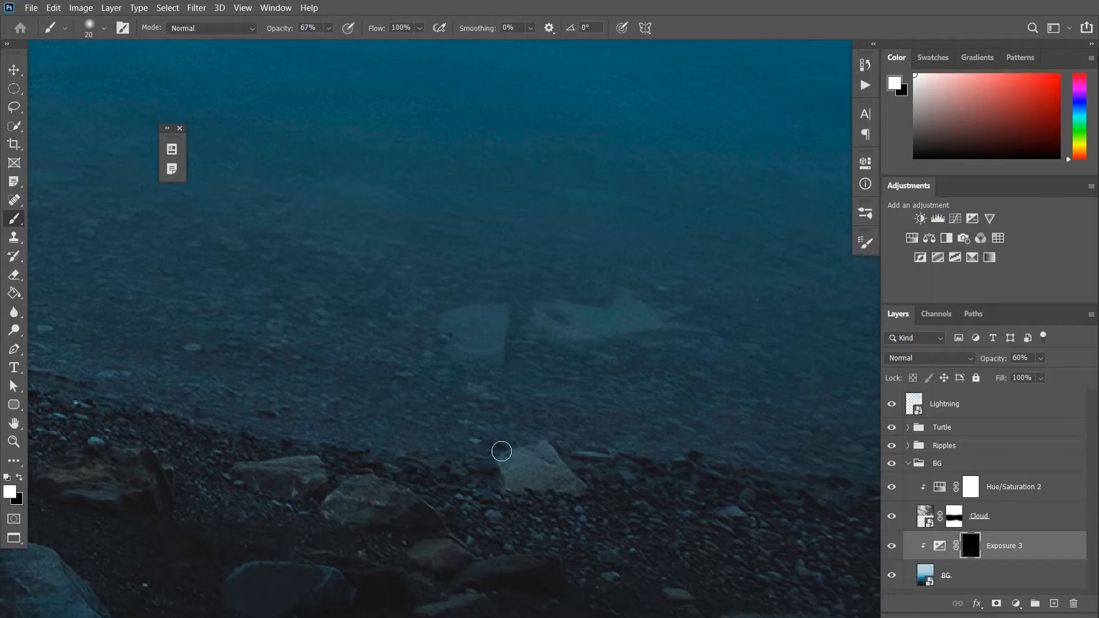
pyautogui.scroll(-4, 534, 448)
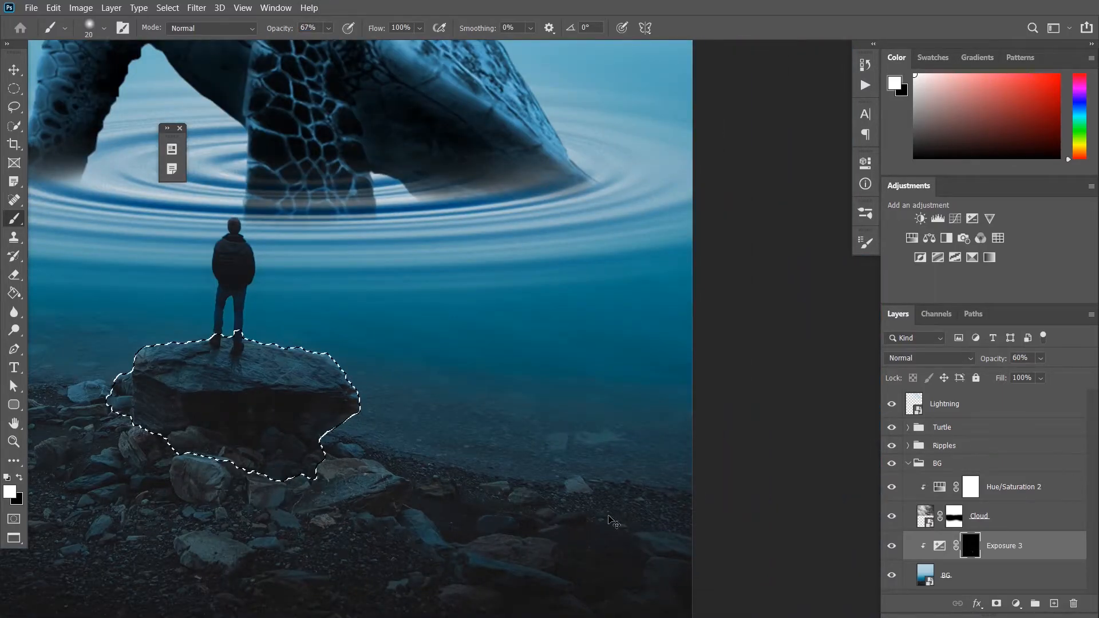
pyautogui.hotkey('ctrl', 'd')
pyautogui.scroll(5, 613, 523)
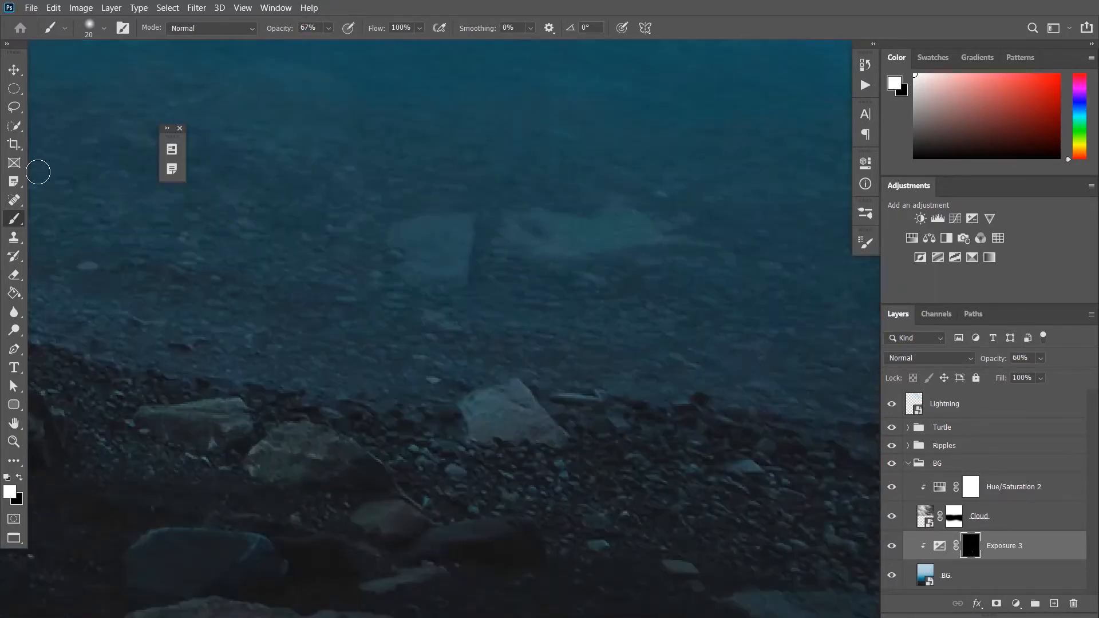
# - Quick-select the pale stone at the waterline and highlight it on the Exposure 3 mask with a 20 px white brush at 67% opacity
pyautogui.press('w')
pyautogui.moveTo(373, 380); pyautogui.dragTo(435, 417)
pyautogui.hotkey('ctrl', 'z')
pyautogui.press('b')
pyautogui.moveTo(346, 372)
pyautogui.mouseDown()
pyautogui.moveTo(368, 358)
pyautogui.moveTo(424, 368)
pyautogui.mouseUp()
pyautogui.hotkey('ctrl', 'd')
pyautogui.scroll(-5, 405, 444)
pyautogui.scroll(4, 286, 444)
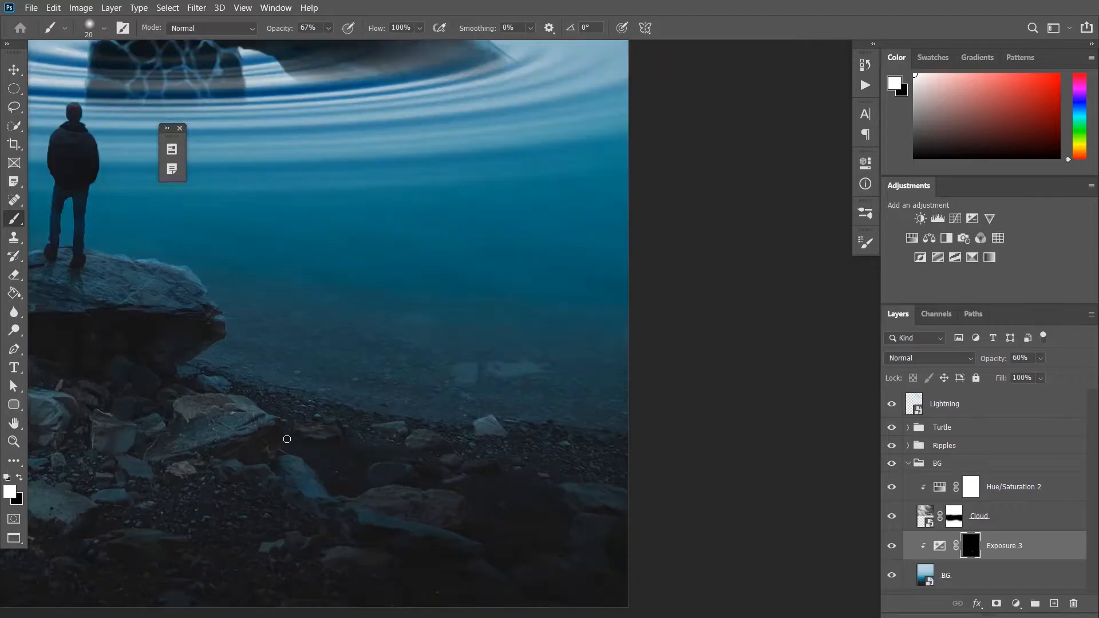
# - Quick-select the flat stone near the waterline, brush a highlight on its edge in the Exposure 3 mask, and deselect it
pyautogui.click(14, 126)
pyautogui.moveTo(373, 418)
pyautogui.mouseDown()
pyautogui.moveTo(429, 420)
pyautogui.moveTo(435, 395)
pyautogui.mouseUp()
pyautogui.press('b')
pyautogui.hotkey('ctrl', 'd')
# - Quick-select the rounded stone next to the flat one and paint white along its upper edge on the Exposure 3 mask
pyautogui.moveTo(476, 446); pyautogui.dragTo(643, 432)
pyautogui.click(17, 125)
pyautogui.hotkey('ctrl', 'z')
pyautogui.hotkey('ctrl', 'z')
pyautogui.moveTo(578, 422); pyautogui.dragTo(625, 439)
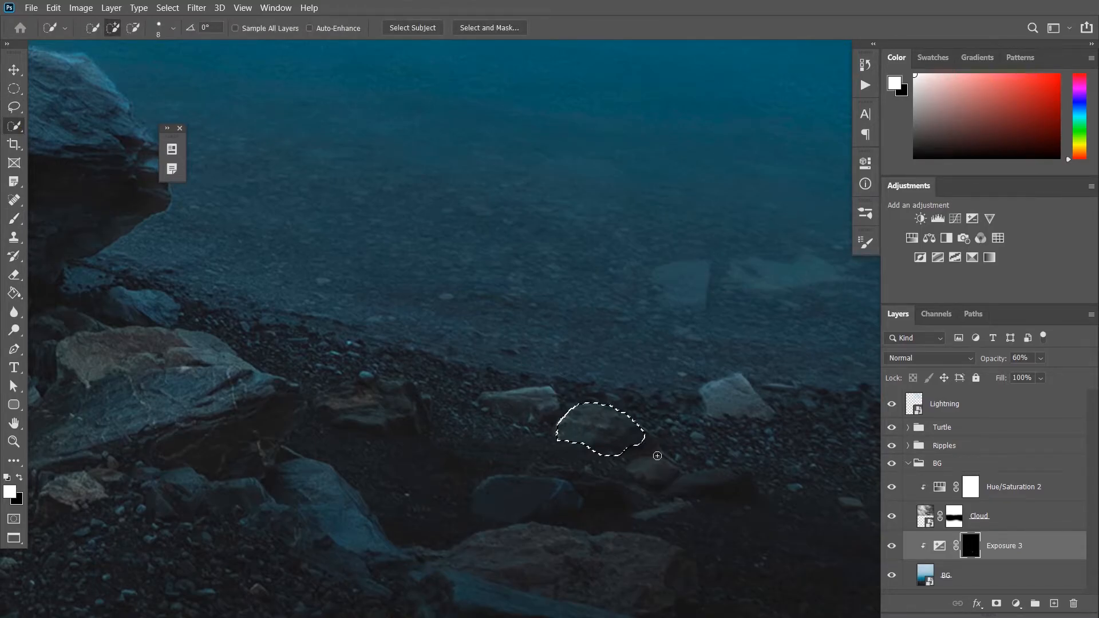
pyautogui.press('b')
pyautogui.moveTo(576, 400)
pyautogui.mouseDown()
pyautogui.moveTo(558, 405)
pyautogui.moveTo(552, 429)
pyautogui.mouseUp()
pyautogui.hotkey('ctrl', 'd')
pyautogui.hscroll(-3, 502, 453)
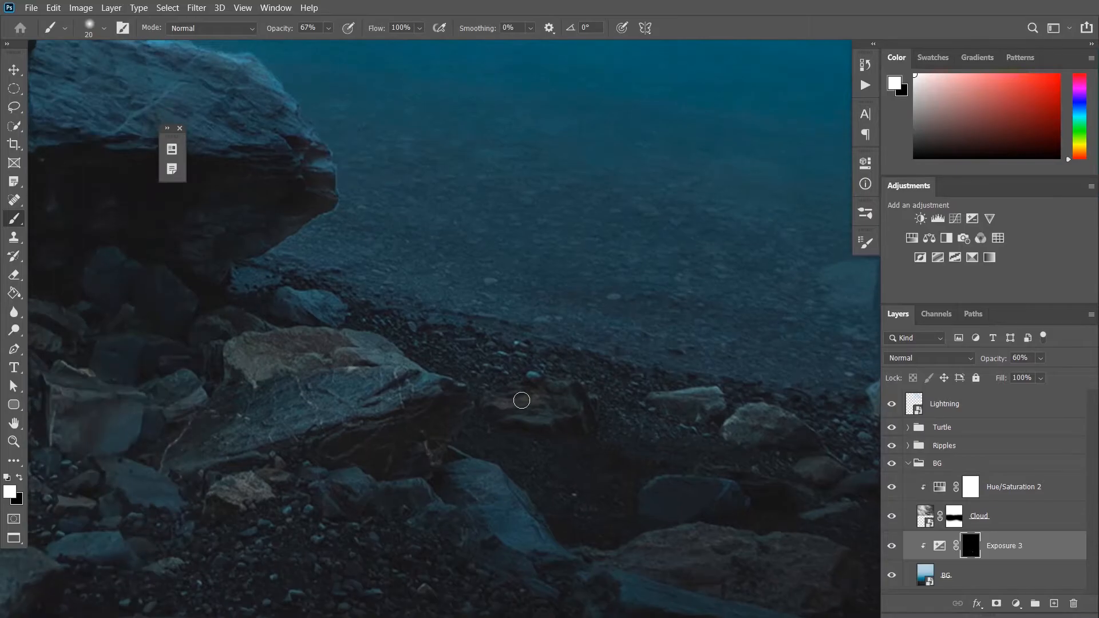
# - Quick-select the dark rock beside the large slab and the bluish boulder below it, and brush highlights onto their edges
pyautogui.click(15, 128)
pyautogui.moveTo(521, 395); pyautogui.dragTo(572, 409)
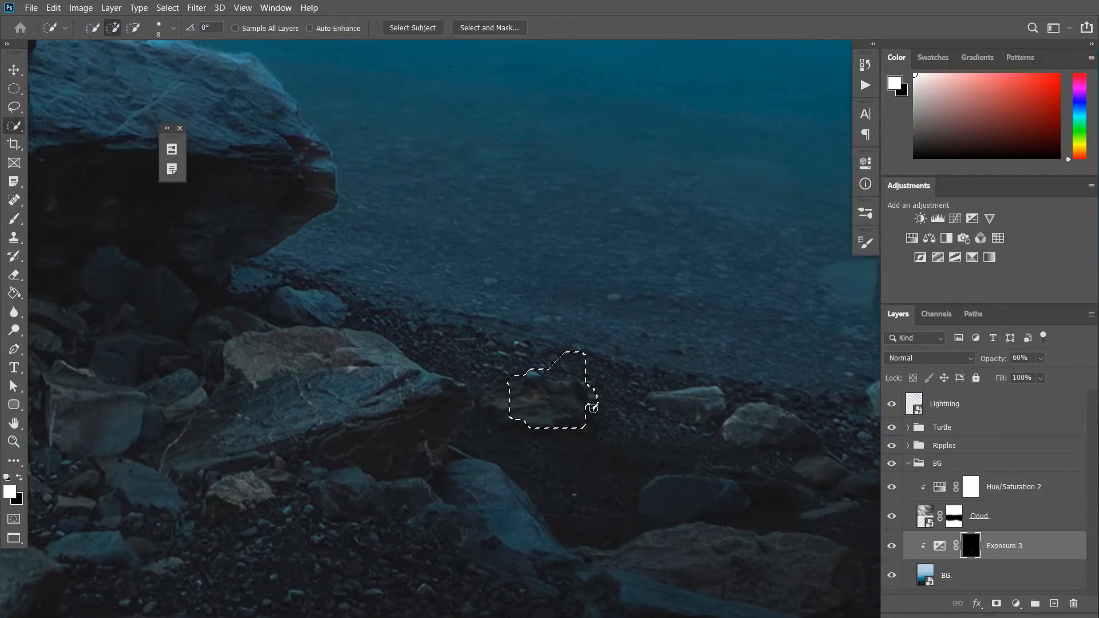
pyautogui.press('b')
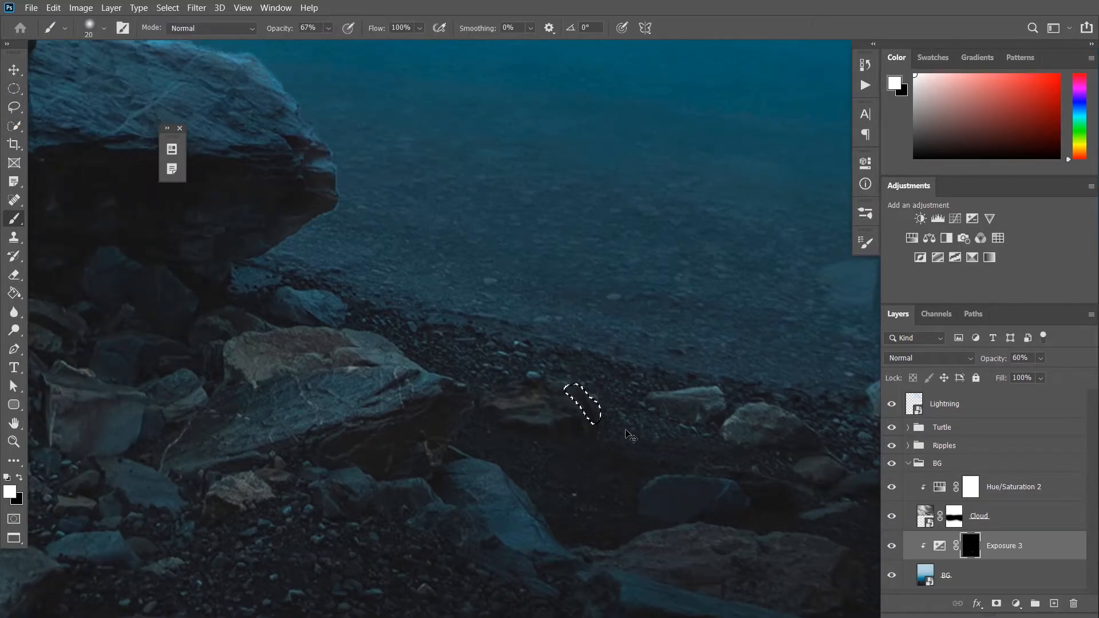
pyautogui.moveTo(630, 436); pyautogui.dragTo(545, 351)
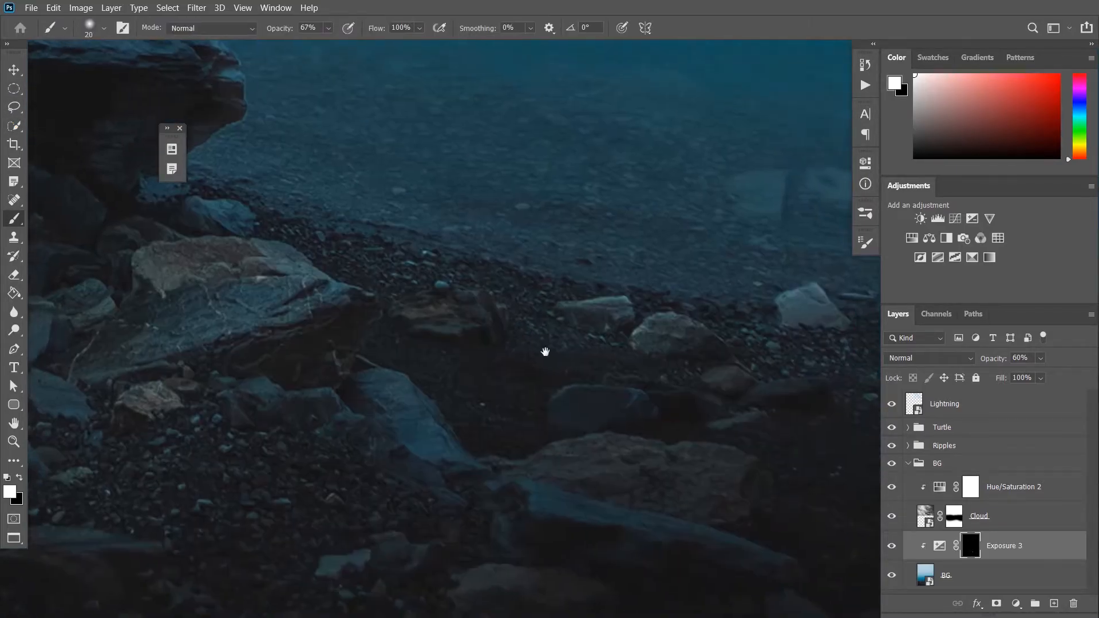
pyautogui.click(16, 126)
pyautogui.moveTo(578, 400); pyautogui.dragTo(644, 413)
pyautogui.moveTo(556, 413); pyautogui.dragTo(607, 415)
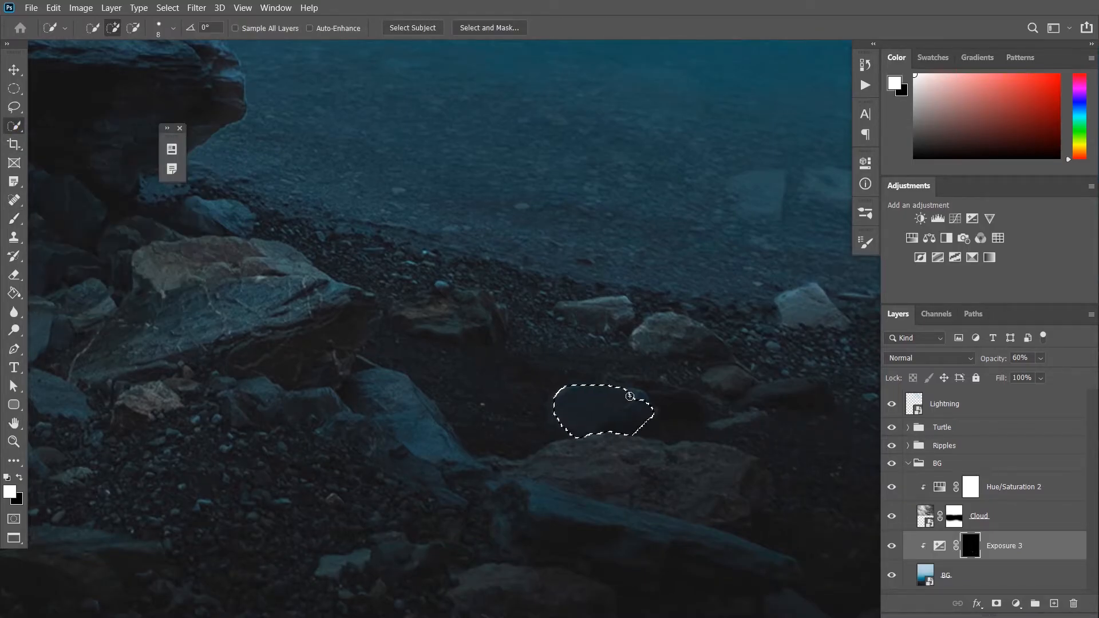
pyautogui.press('b')
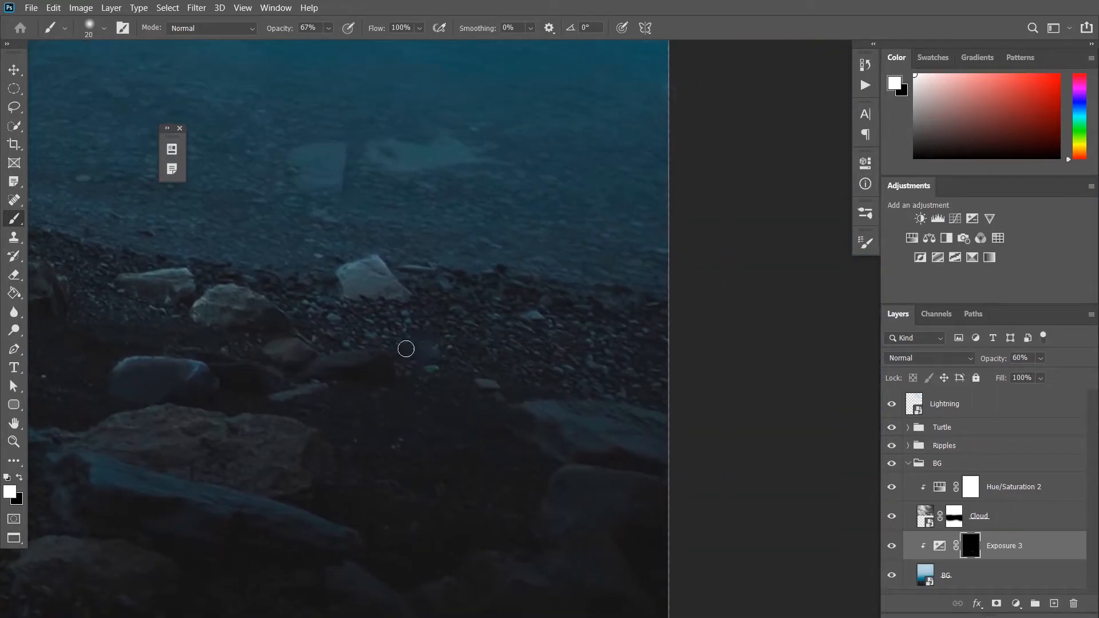
# - Quick-select the dark stones toward the image's right border and paint highlights on them in the Exposure 3 mask
pyautogui.press('w')
pyautogui.moveTo(390, 368); pyautogui.dragTo(329, 365)
pyautogui.hotkey('ctrl', 'd')
pyautogui.moveTo(552, 413); pyautogui.dragTo(646, 440)
pyautogui.press('b')
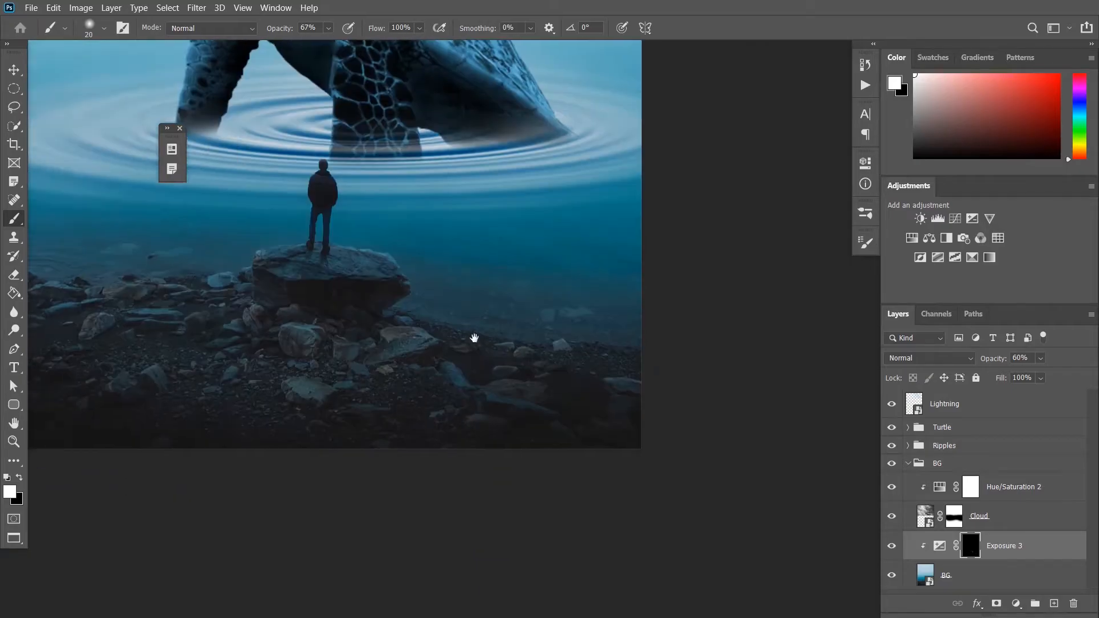
pyautogui.moveTo(474, 338); pyautogui.dragTo(605, 377)
pyautogui.scroll(-2, 470, 420)
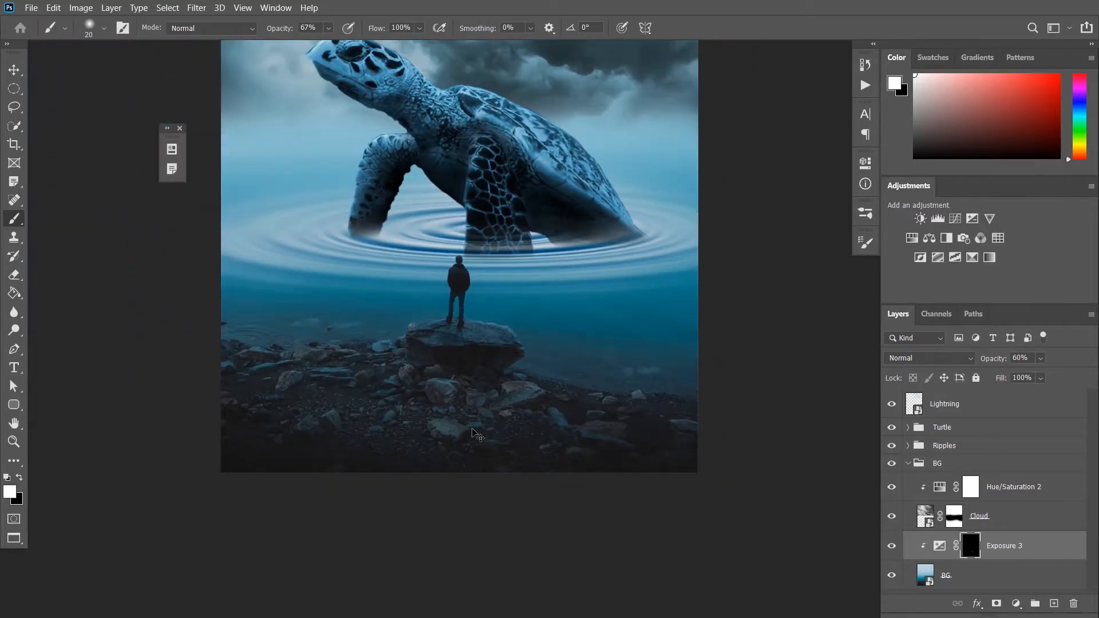
pyautogui.scroll(2, 469, 420)
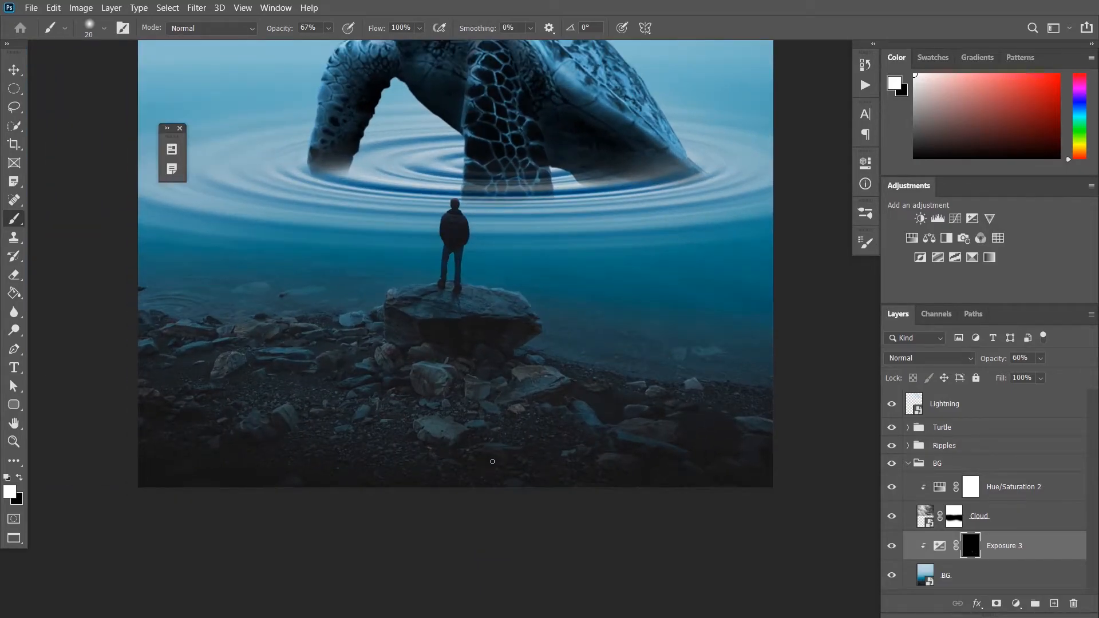
# - Add an Exposure adjustment clipped above Exposure 3, set its exposure to -1.00, and turn its mask black
pyautogui.click(972, 219)
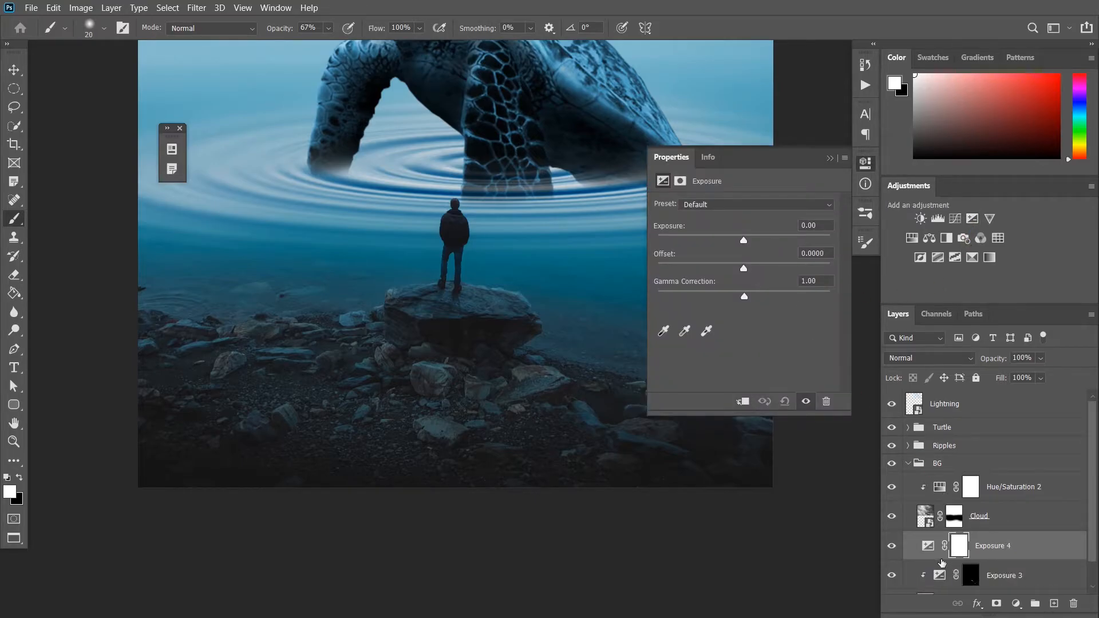
pyautogui.click(742, 401)
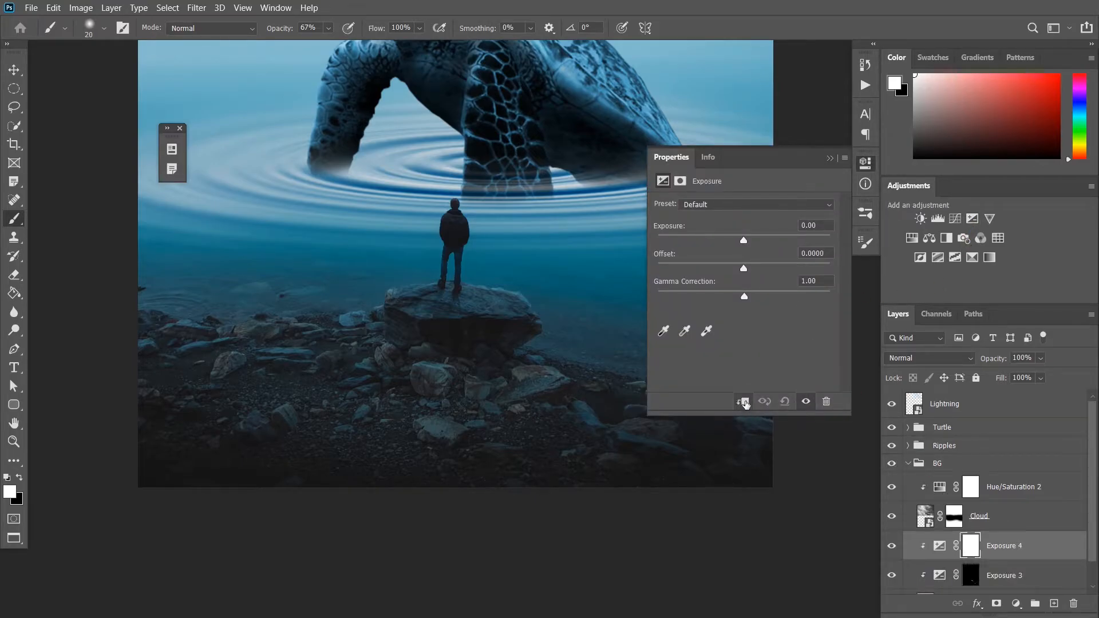
pyautogui.moveTo(735, 240); pyautogui.dragTo(733, 241)
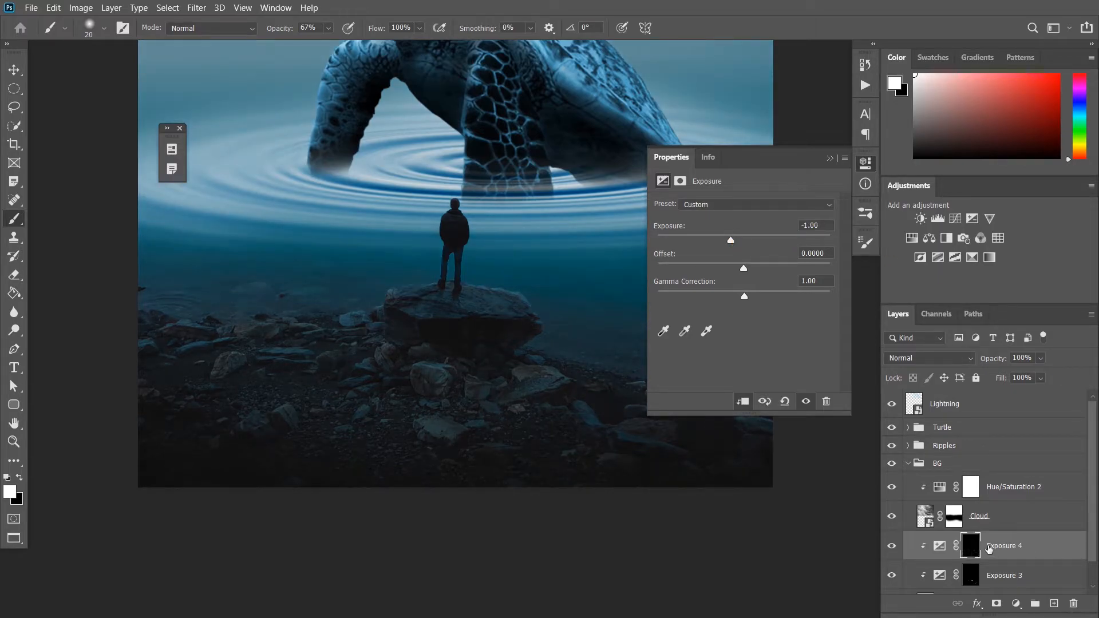
# - Paint shadows under the stones on the left shore in the Exposure 4 mask with a 60 px white brush at 53% opacity
pyautogui.scroll(3, 390, 368)
pyautogui.moveTo(380, 384)
pyautogui.mouseDown()
pyautogui.moveTo(500, 370)
pyautogui.moveTo(635, 377)
pyautogui.mouseUp()
pyautogui.moveTo(701, 422); pyautogui.dragTo(754, 429)
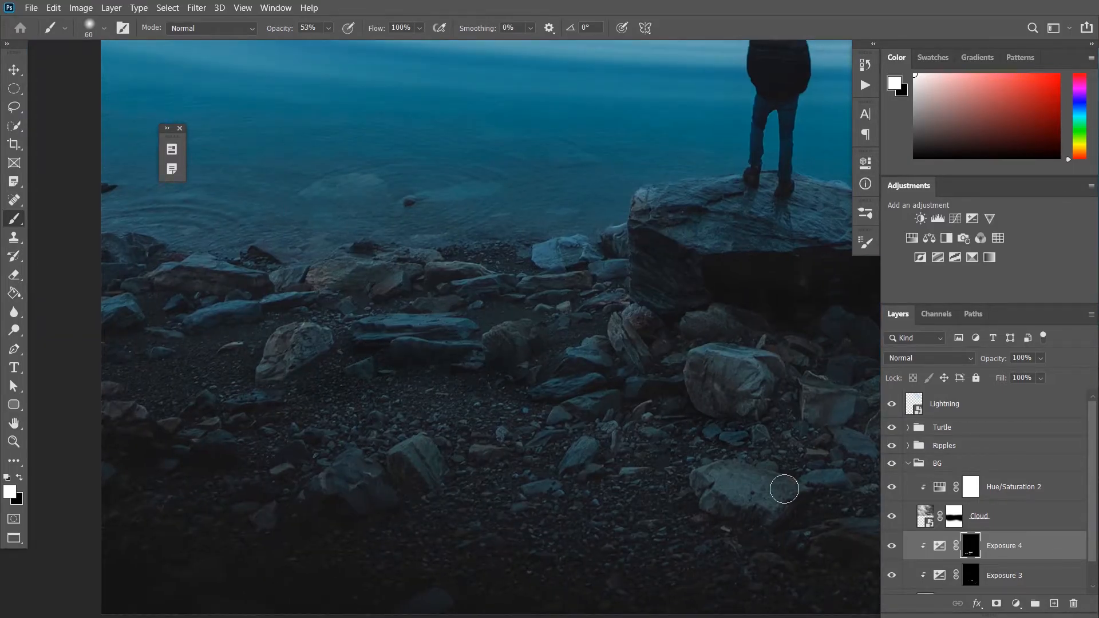
pyautogui.moveTo(784, 509); pyautogui.dragTo(540, 465)
pyautogui.moveTo(187, 466); pyautogui.dragTo(359, 441)
pyautogui.moveTo(172, 297); pyautogui.dragTo(343, 299)
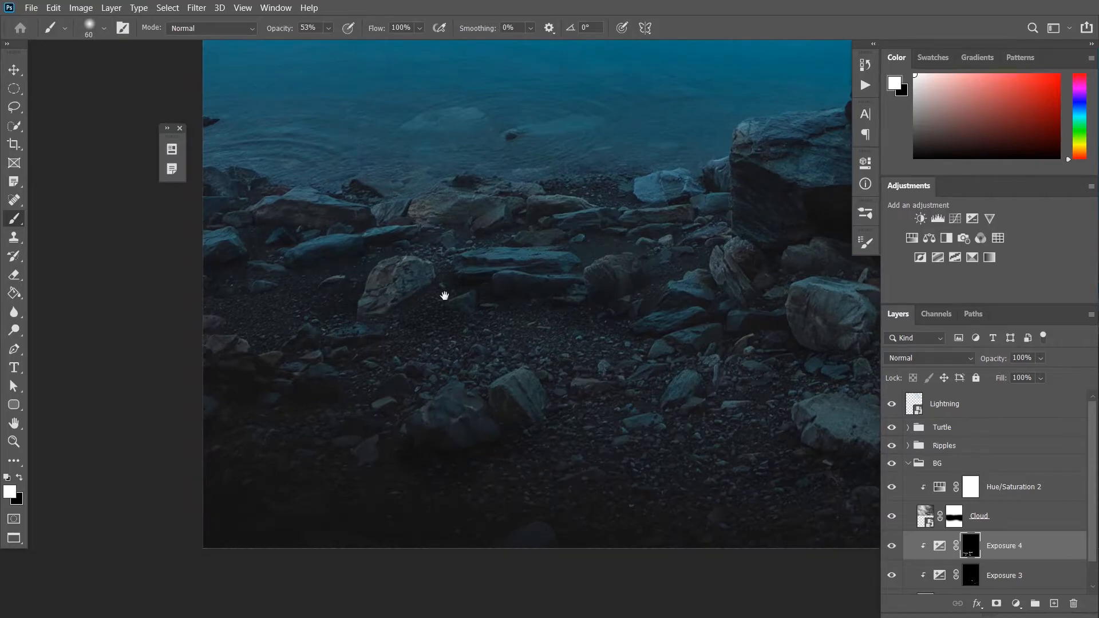
pyautogui.moveTo(409, 284); pyautogui.dragTo(355, 292)
pyautogui.moveTo(515, 286); pyautogui.dragTo(675, 337)
# - Continue painting shadows on the Exposure 4 mask beneath the boulders and slab in front of the man's rock
pyautogui.moveTo(620, 460); pyautogui.dragTo(116, 376)
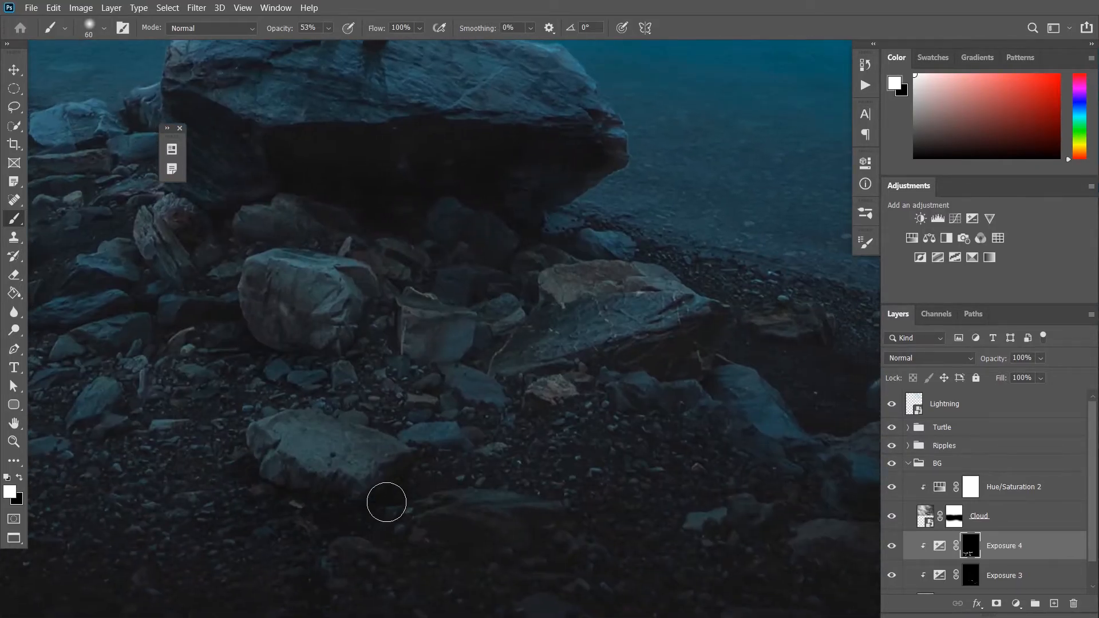
pyautogui.moveTo(554, 392); pyautogui.dragTo(388, 324)
pyautogui.moveTo(687, 321); pyautogui.dragTo(410, 325)
pyautogui.moveTo(747, 431); pyautogui.dragTo(631, 411)
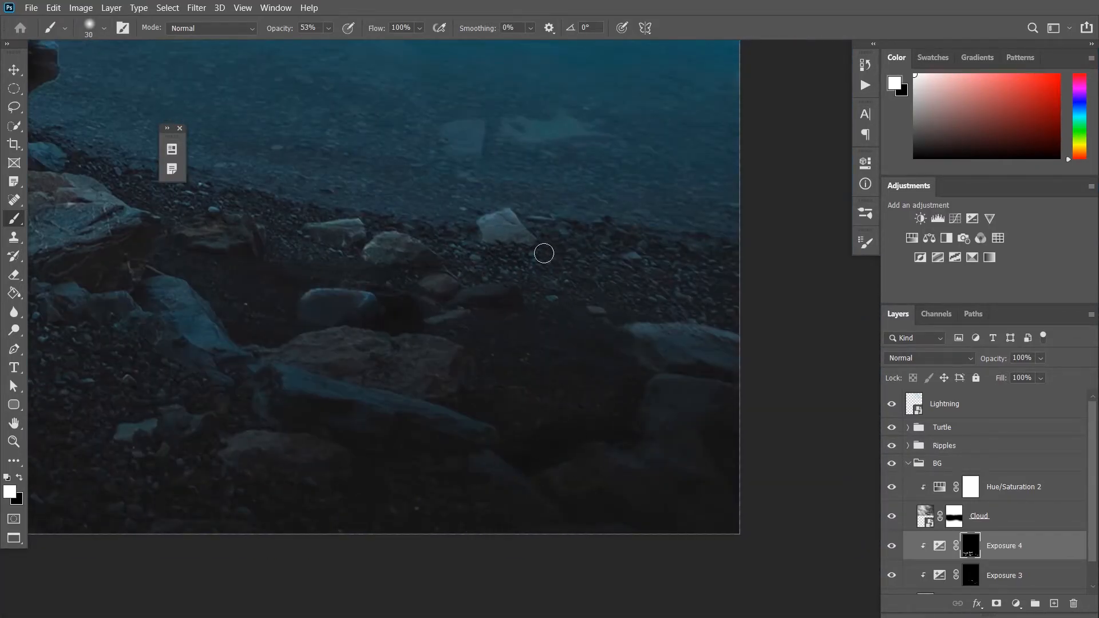
# - Paint shadows around the stones on the right shore in the Exposure 4 mask with a 30 px brush at 53% opacity
pyautogui.moveTo(544, 253); pyautogui.dragTo(638, 277)
pyautogui.moveTo(404, 293); pyautogui.dragTo(329, 291)
pyautogui.moveTo(506, 348); pyautogui.dragTo(326, 378)
pyautogui.moveTo(420, 360); pyautogui.dragTo(554, 344)
pyautogui.press('x')
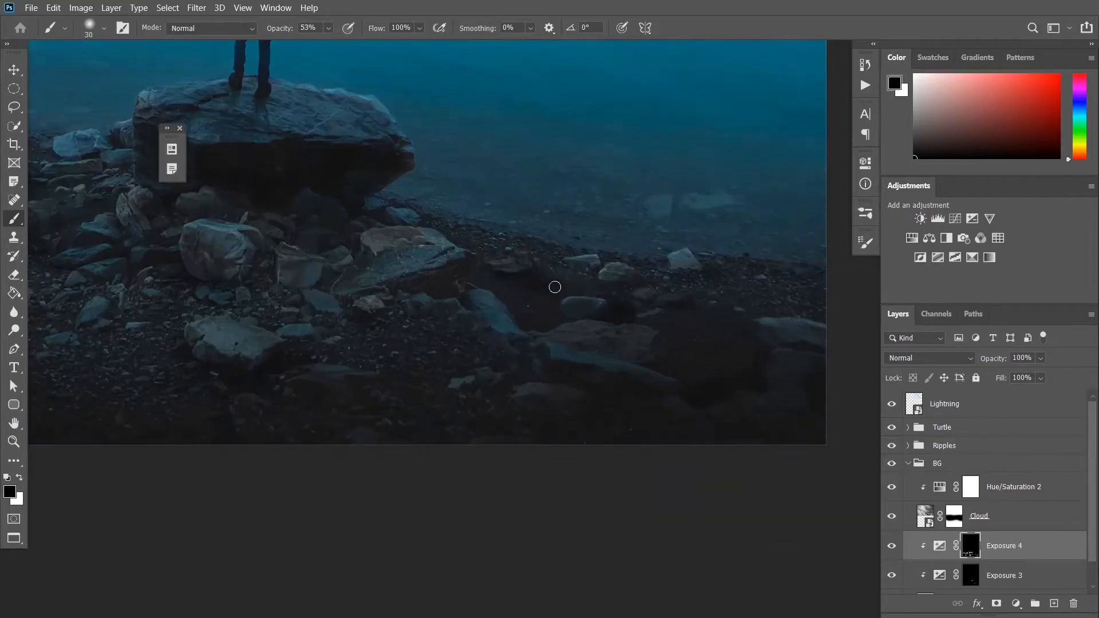
pyautogui.scroll(-4, 526, 326)
pyautogui.moveTo(409, 187); pyautogui.dragTo(470, 299)
pyautogui.scroll(4, 455, 354)
pyautogui.press('x')
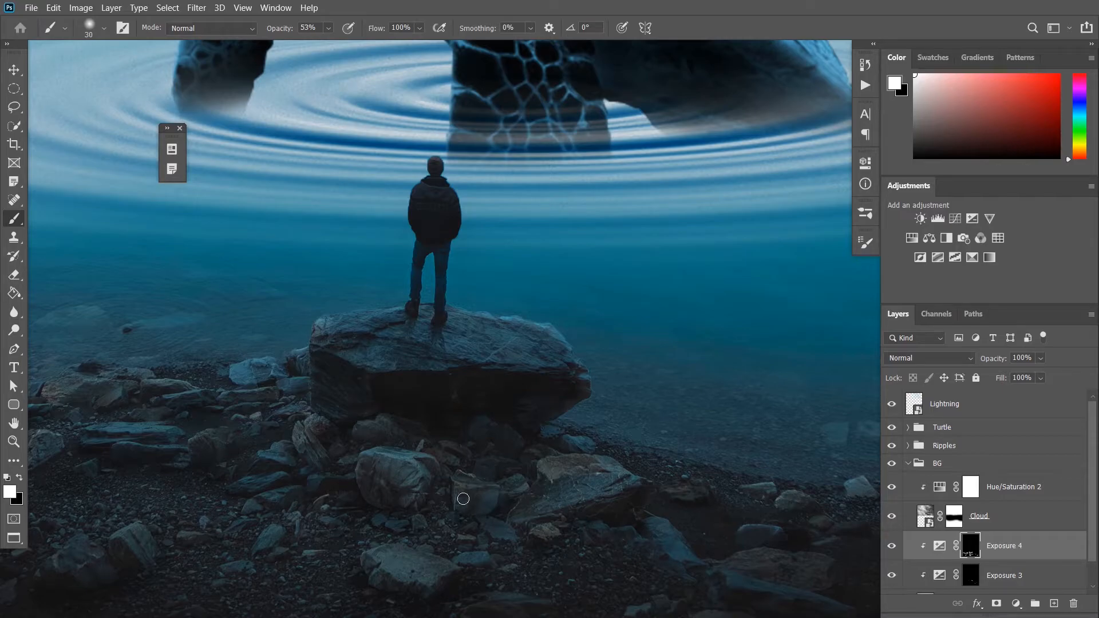
pyautogui.scroll(-4, 523, 446)
pyautogui.scroll(1, 572, 423)
pyautogui.scroll(-2, 487, 366)
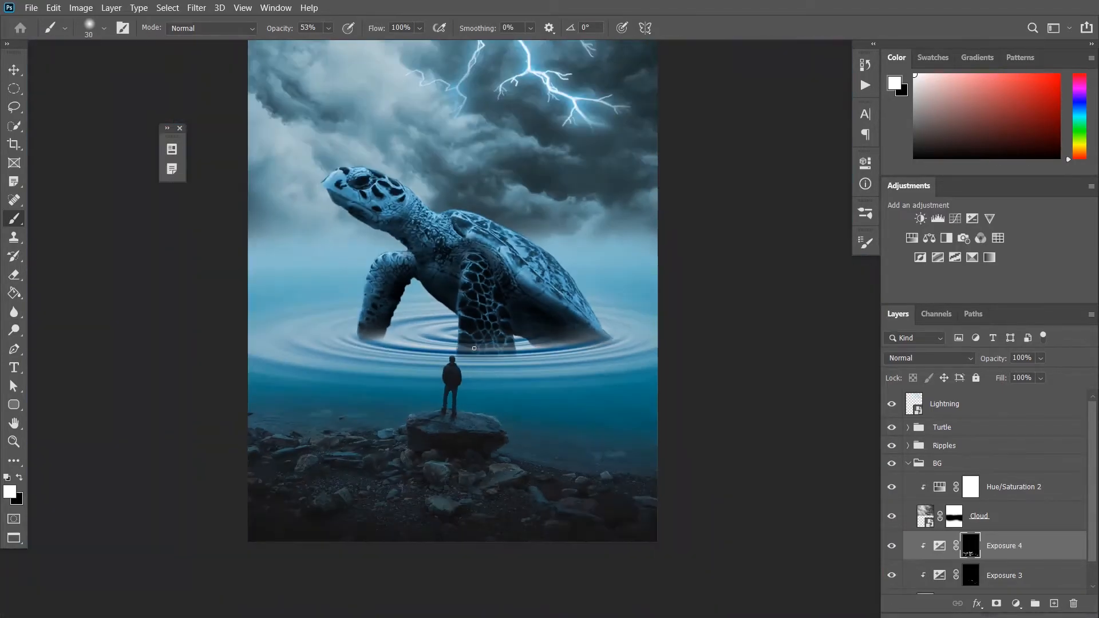
# - Quick-select the man and the rock's top surface on the BG layer and brush highlights onto the man in the Exposure 3 mask
pyautogui.scroll(4, 456, 383)
pyautogui.press('w')
pyautogui.keyDown('ctrl'); pyautogui.click(459, 382); pyautogui.keyUp('ctrl')
pyautogui.click(402, 26)
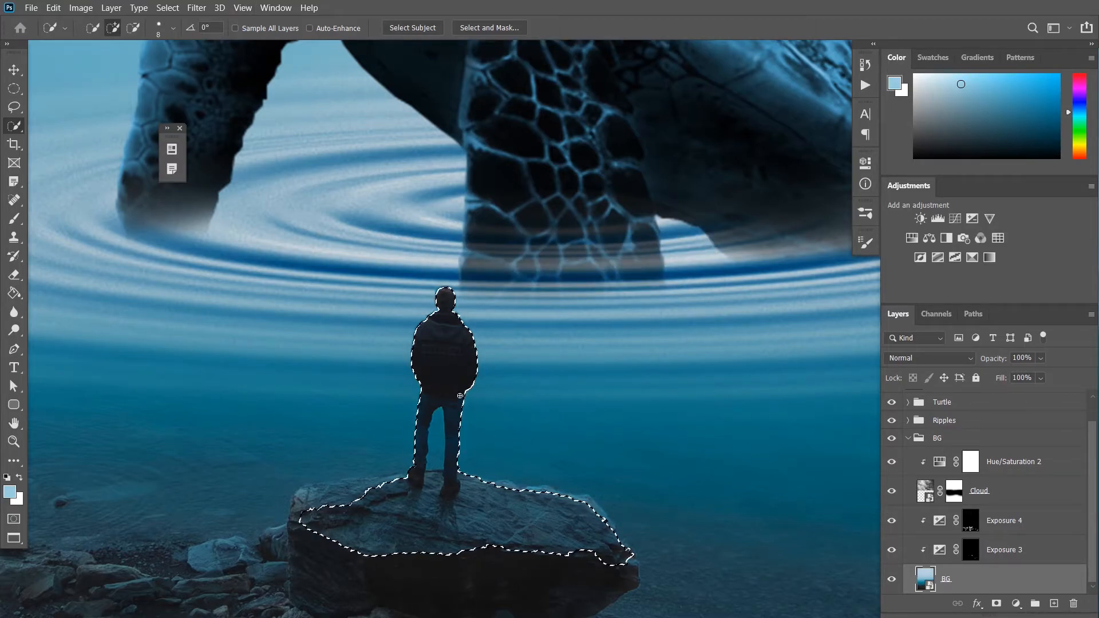
pyautogui.click(970, 549)
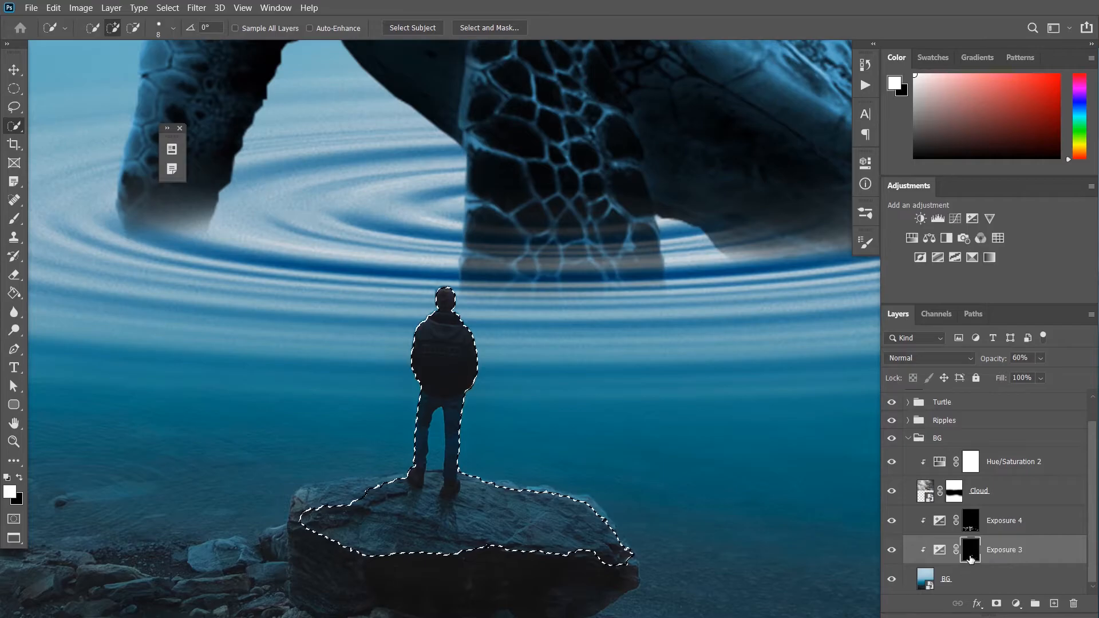
pyautogui.press('b')
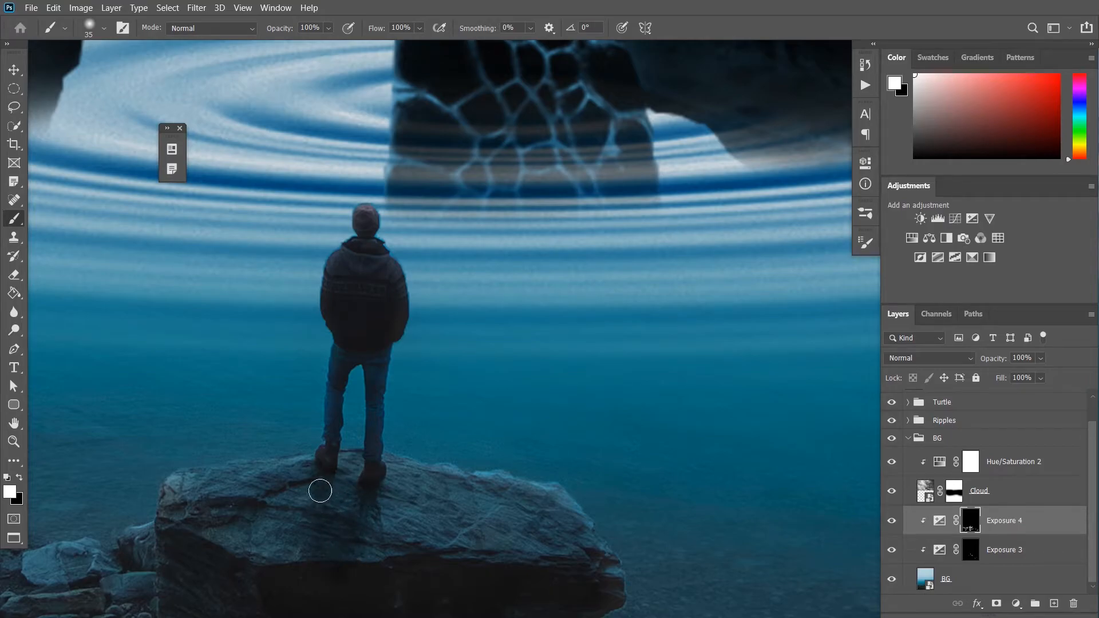
pyautogui.scroll(-6, 404, 594)
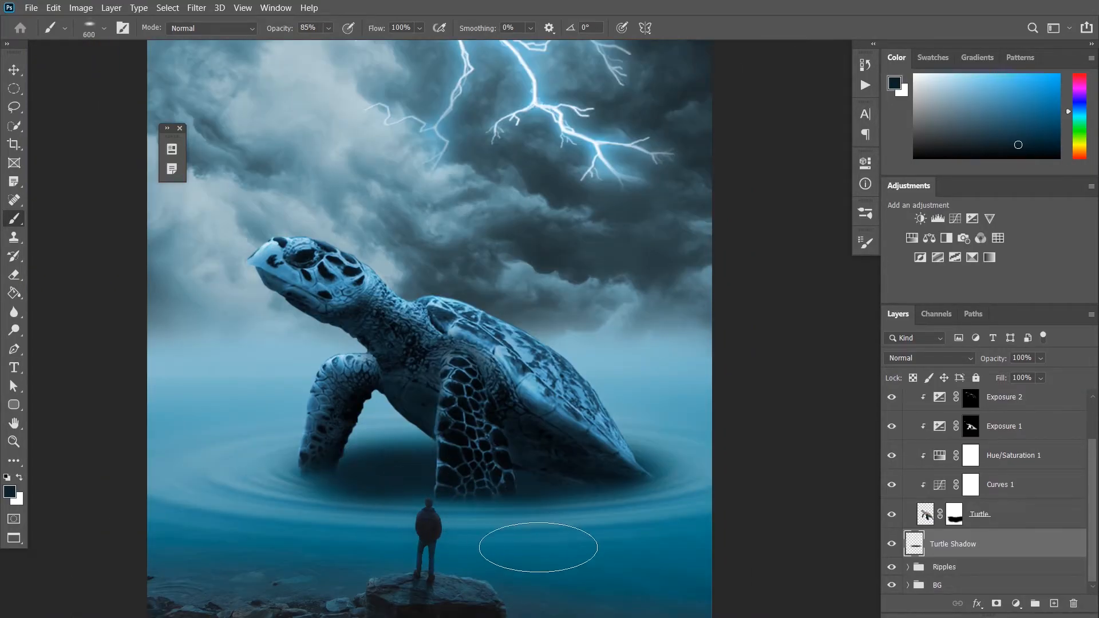
pyautogui.scroll(-3, 534, 527)
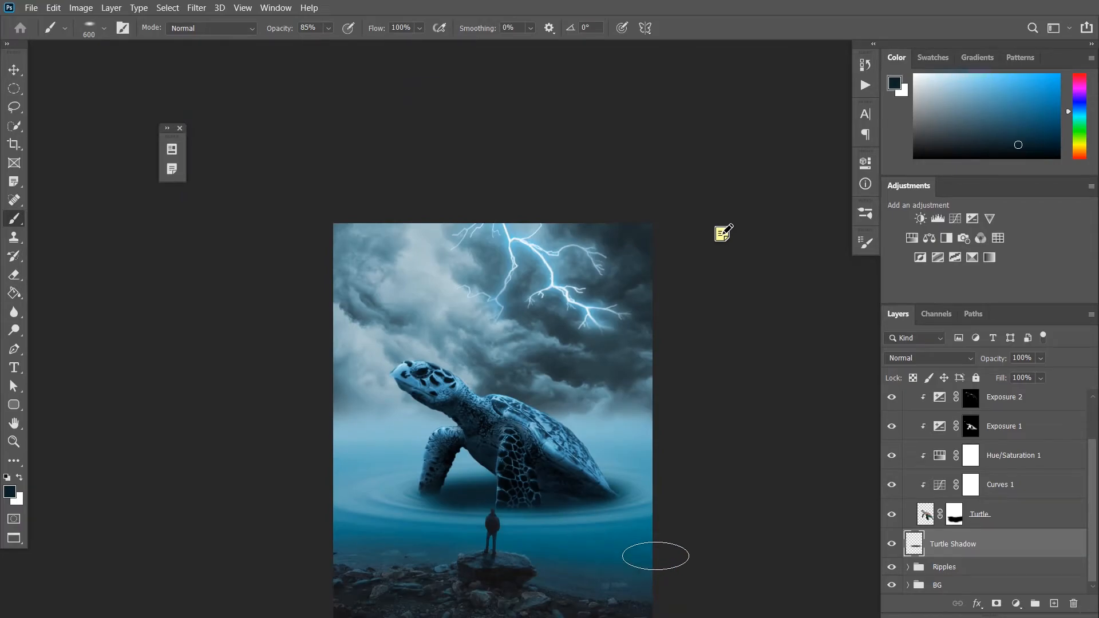
pyautogui.scroll(4, 528, 511)
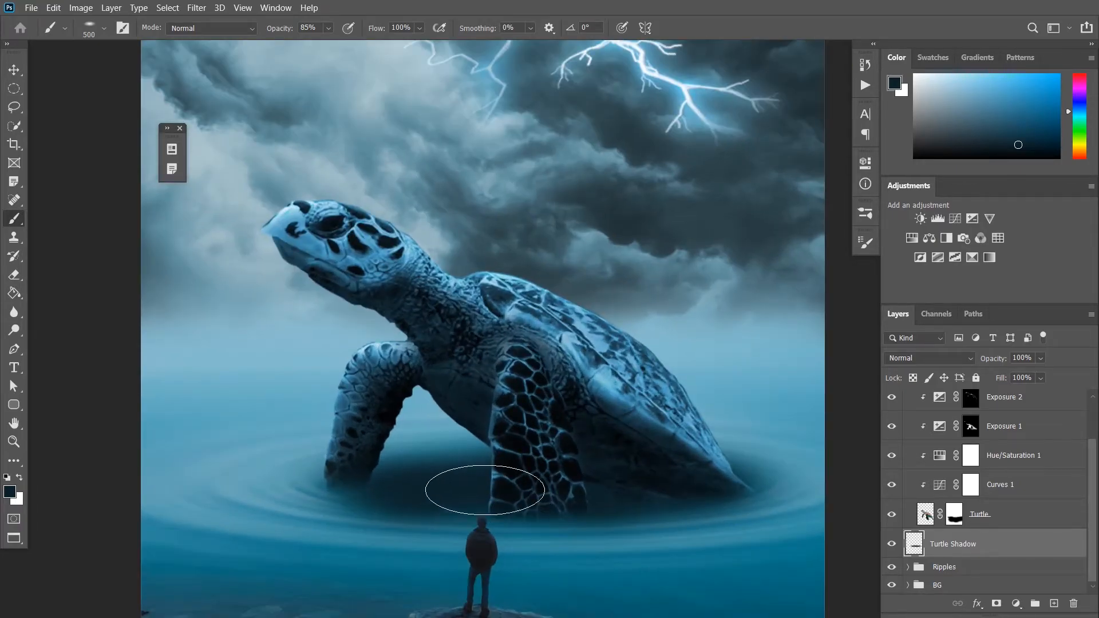
# - Dab shadow on the water beneath the turtle's far front flipper on the Turtle Shadow layer with a 250 px brush at 85% opacity
pyautogui.press('[')
pyautogui.press('[')
pyautogui.press('[')
pyautogui.press('[')
pyautogui.click(484, 460)
pyautogui.hotkey('ctrl', 'z')
pyautogui.click(352, 486)
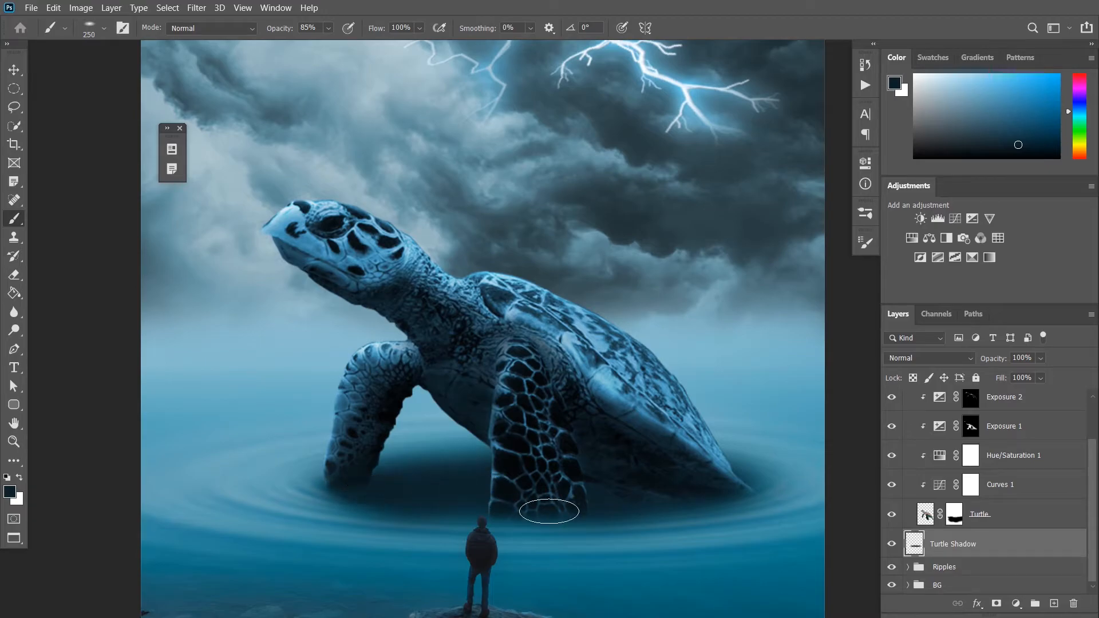
# - Reset the foreground colour to black and try 250 px shadow dabs beneath the flipper and the shell
pyautogui.press('d')
pyautogui.click(376, 492)
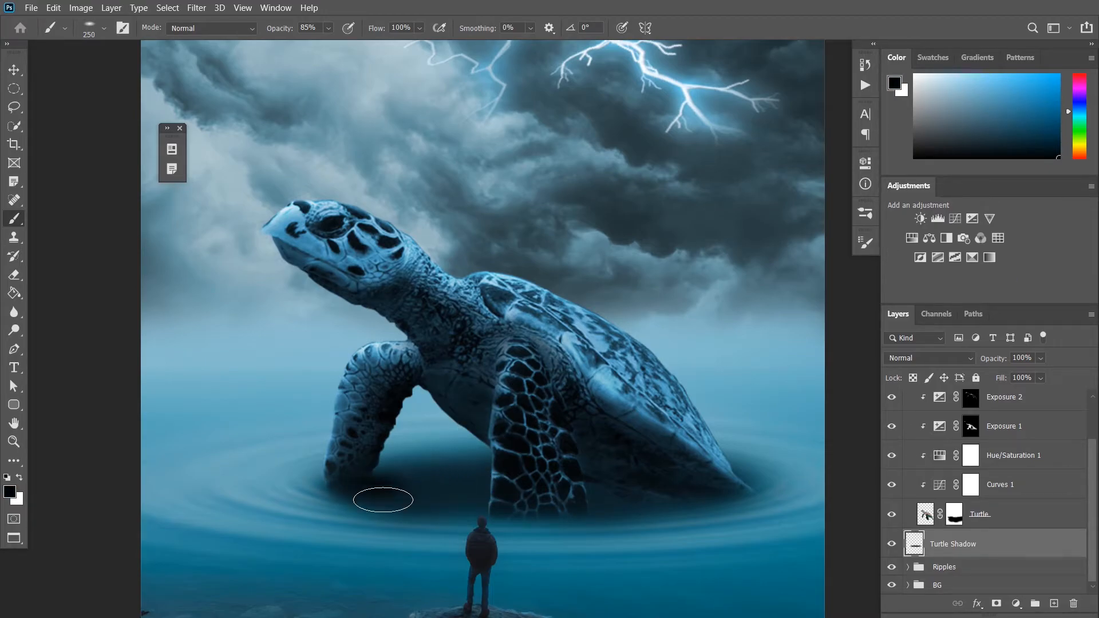
pyautogui.hotkey('ctrl', 'z')
pyautogui.click(611, 517)
pyautogui.hotkey('ctrl', 'z')
pyautogui.click(641, 504)
pyautogui.hotkey('ctrl', 'z')
pyautogui.click(633, 505)
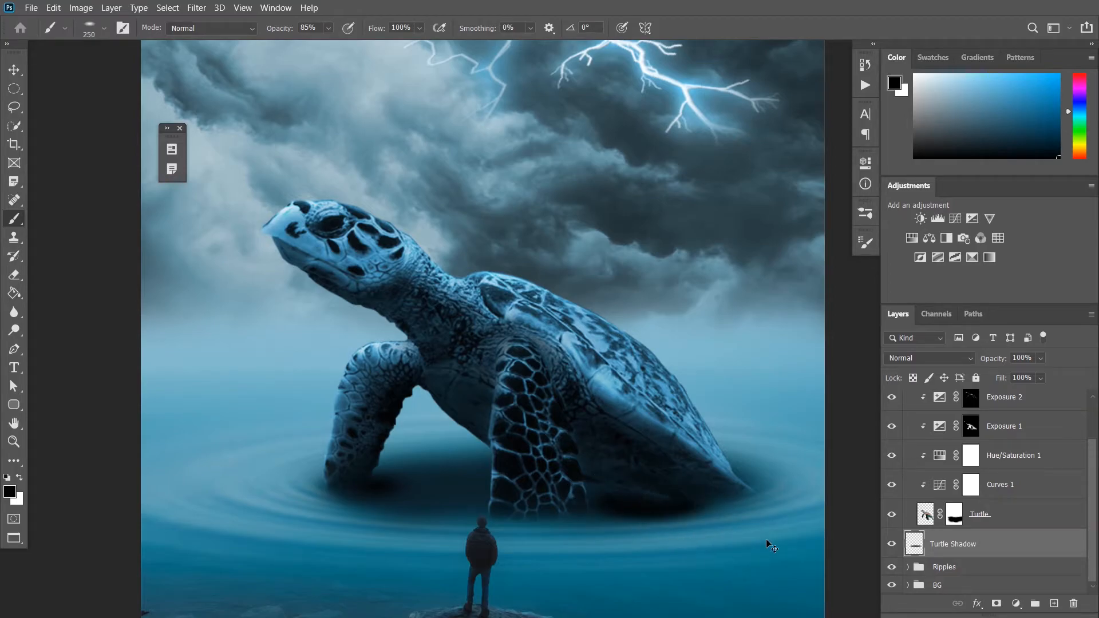
pyautogui.hotkey('ctrl', 'z')
# - Switch to a soft round brush, reduce it to 100 px and test shadow strokes beneath the shell's rear edge
pyautogui.scroll(-5, 595, 408)
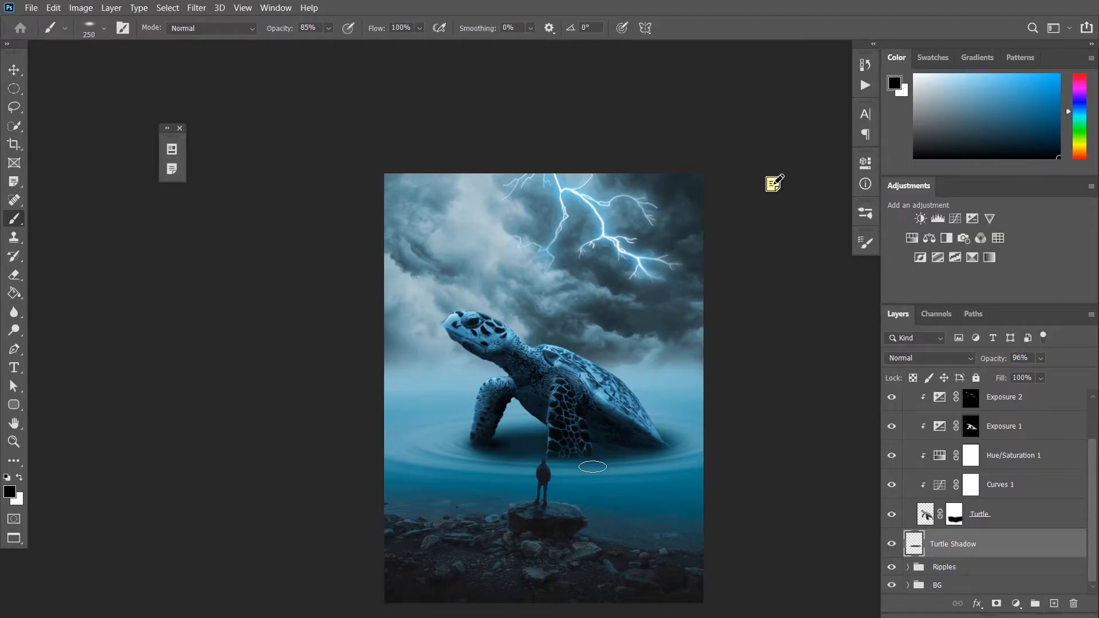
pyautogui.scroll(3, 592, 466)
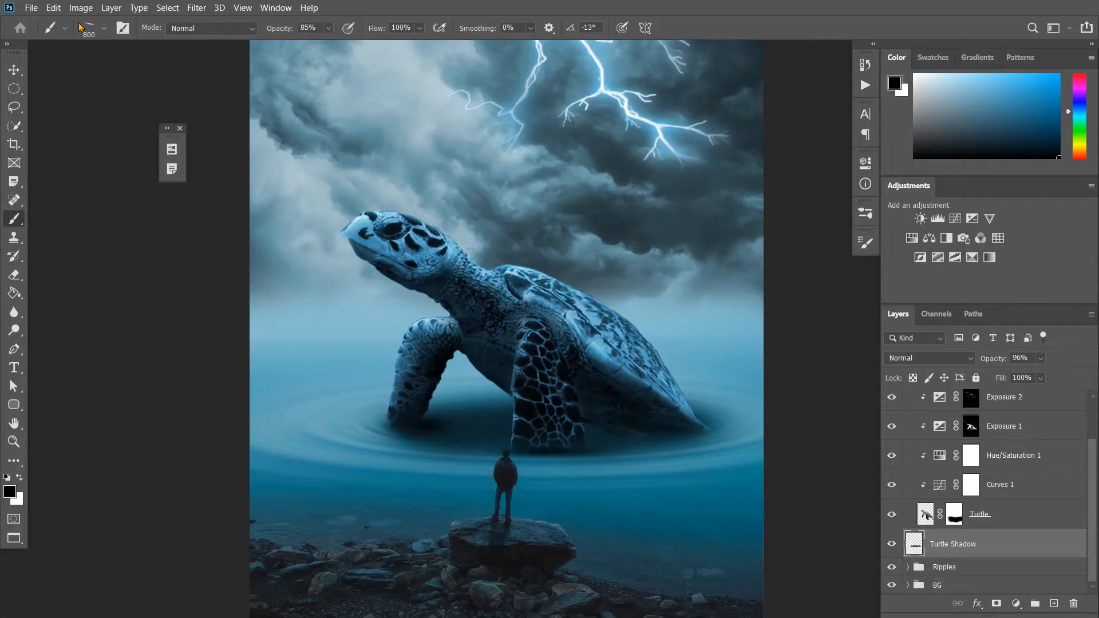
pyautogui.click(104, 28)
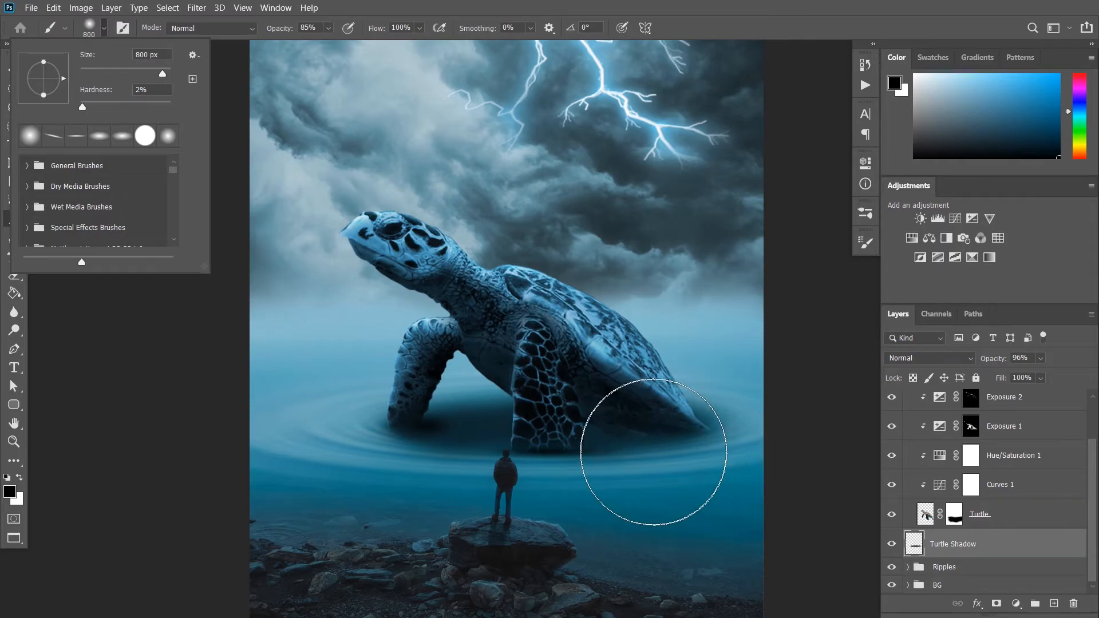
pyautogui.press('Return')
pyautogui.press('[')
pyautogui.press('[')
pyautogui.press('[')
pyautogui.press('[')
pyautogui.press('[')
pyautogui.press('[')
pyautogui.press('[')
pyautogui.press('[')
pyautogui.press('[')
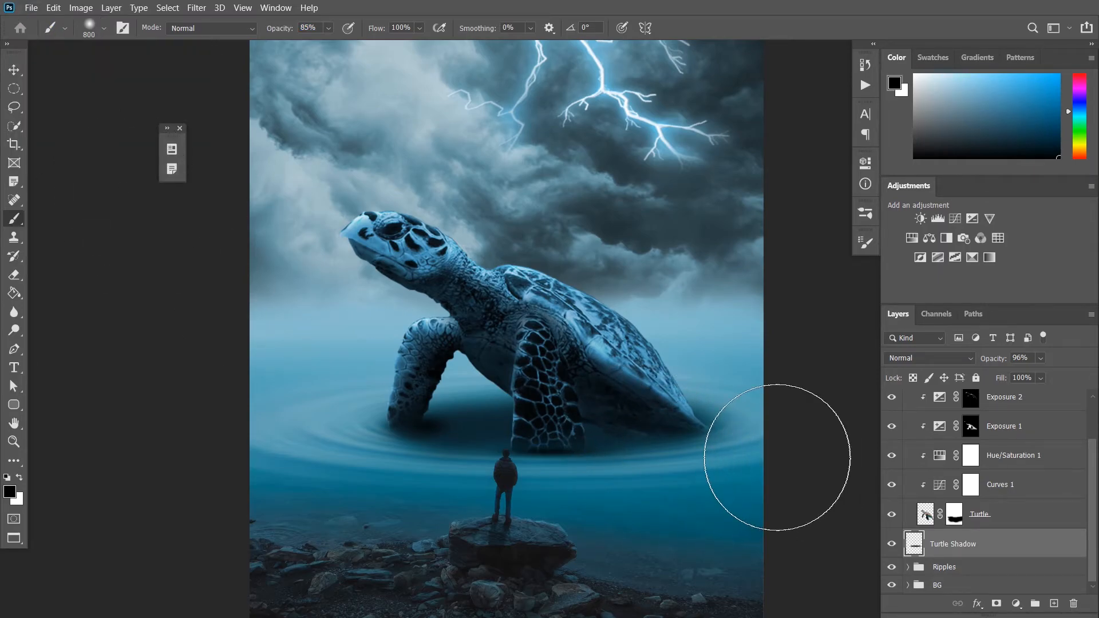
pyautogui.press('[')
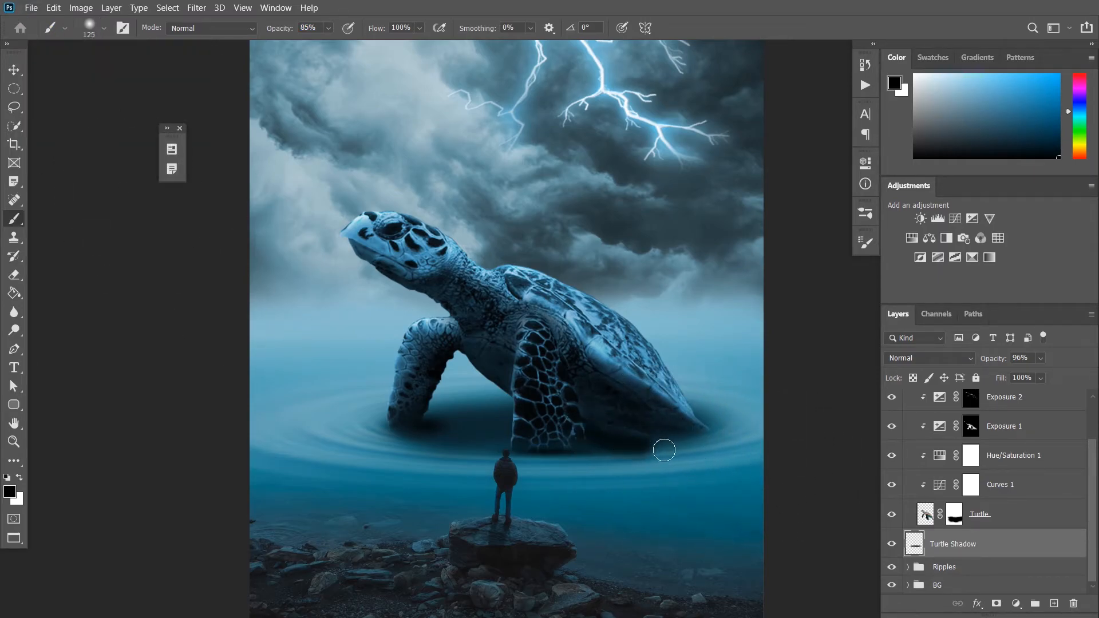
pyautogui.press('z')
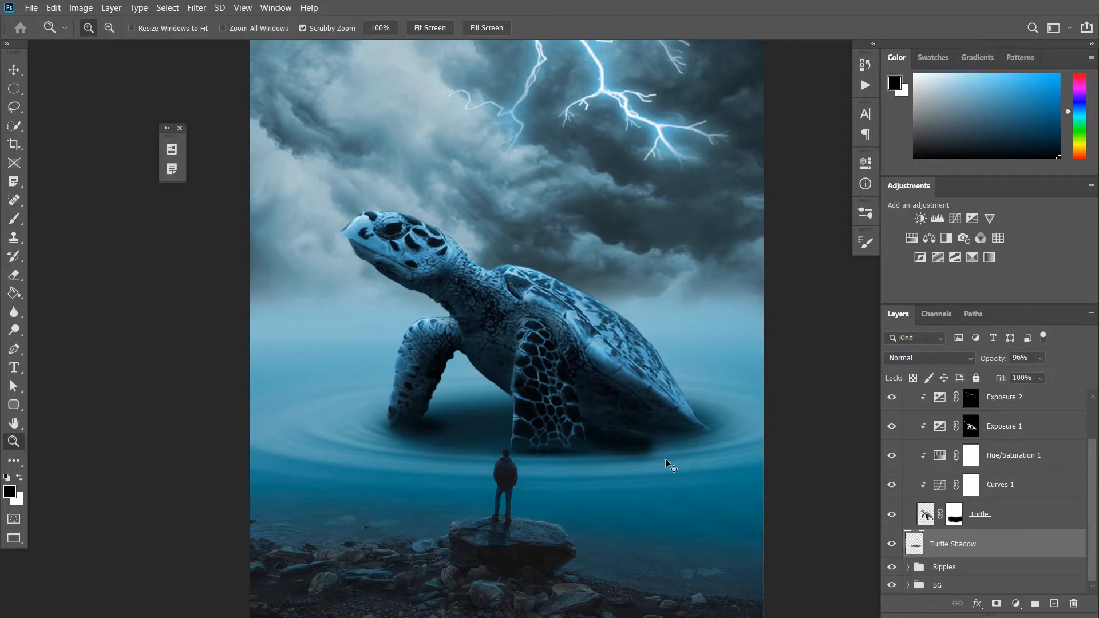
pyautogui.press('b')
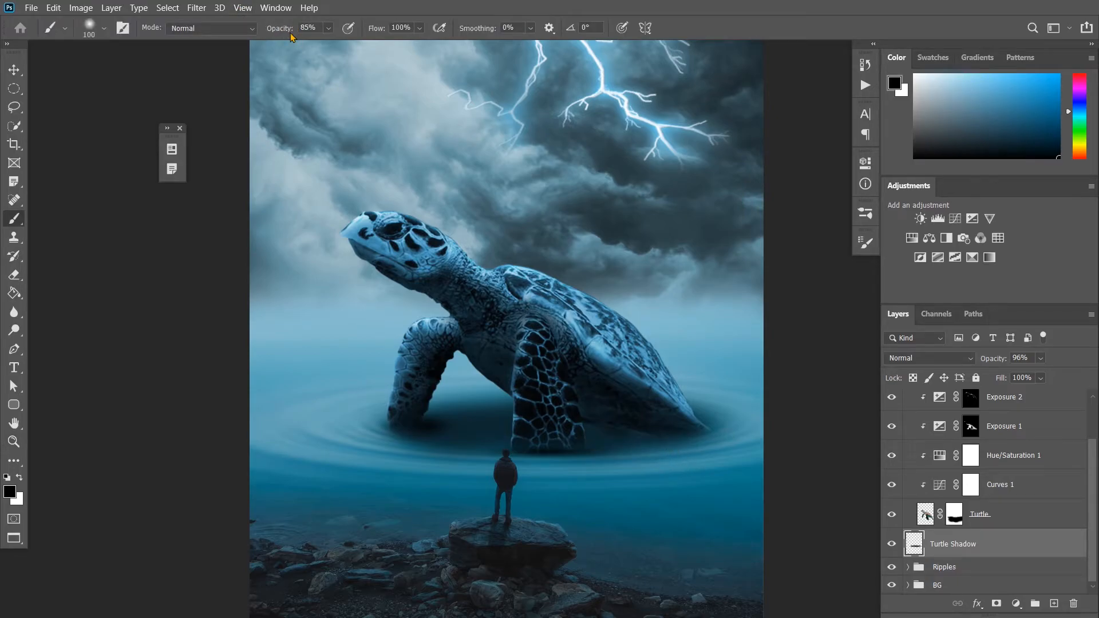
pyautogui.moveTo(613, 439); pyautogui.dragTo(635, 442)
# - Paint the shadow beneath the shell with a black 150 px brush at 0% hardness, using 59% and 35% opacity
pyautogui.click(87, 35)
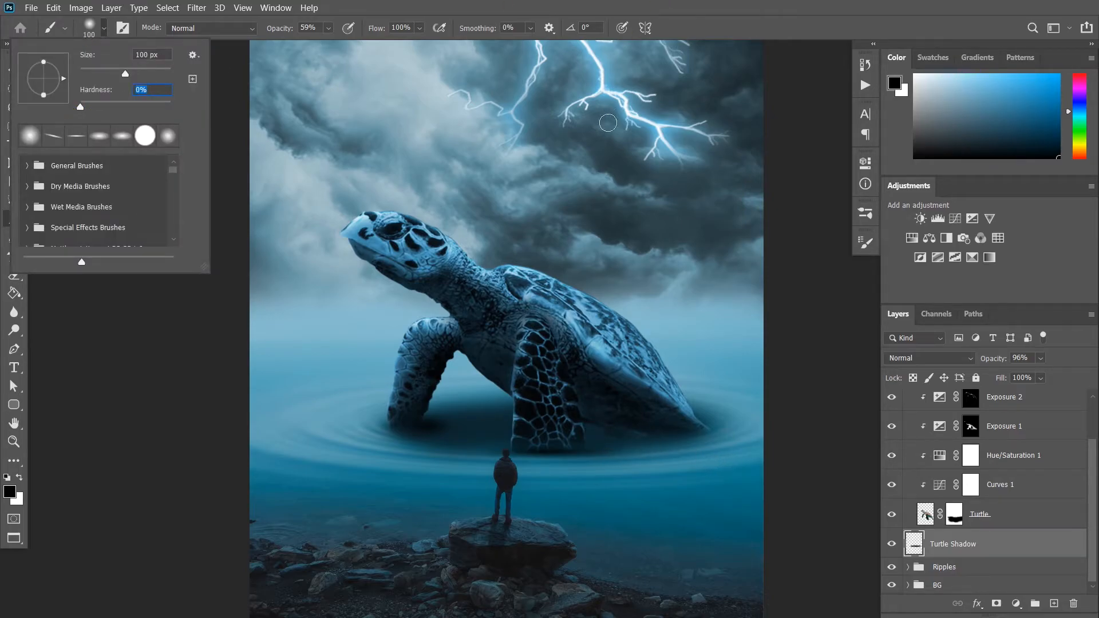
pyautogui.press('Return')
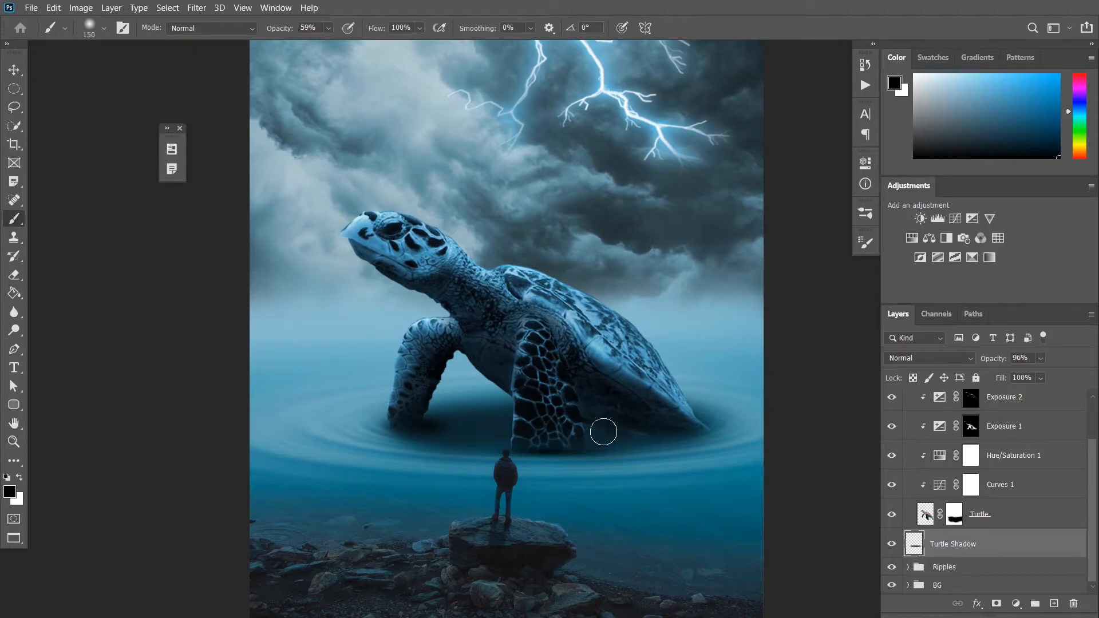
pyautogui.moveTo(598, 434); pyautogui.dragTo(690, 439)
pyautogui.moveTo(614, 441)
pyautogui.mouseDown()
pyautogui.moveTo(694, 434)
pyautogui.moveTo(728, 450)
pyautogui.mouseUp()
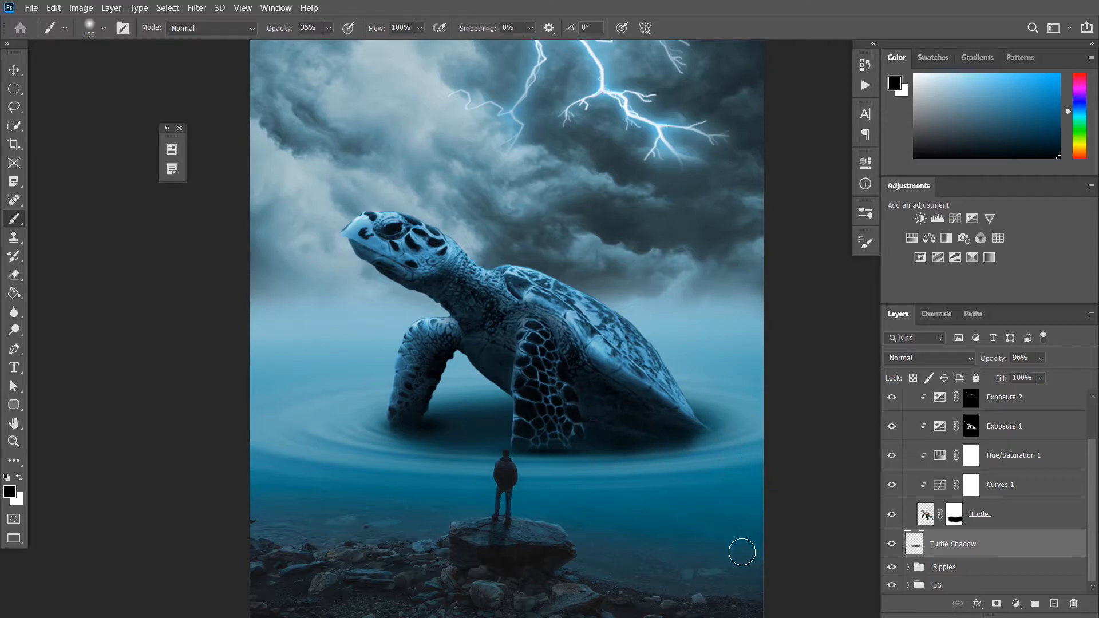
pyautogui.hotkey('ctrl', 'z')
pyautogui.scroll(-2, 608, 537)
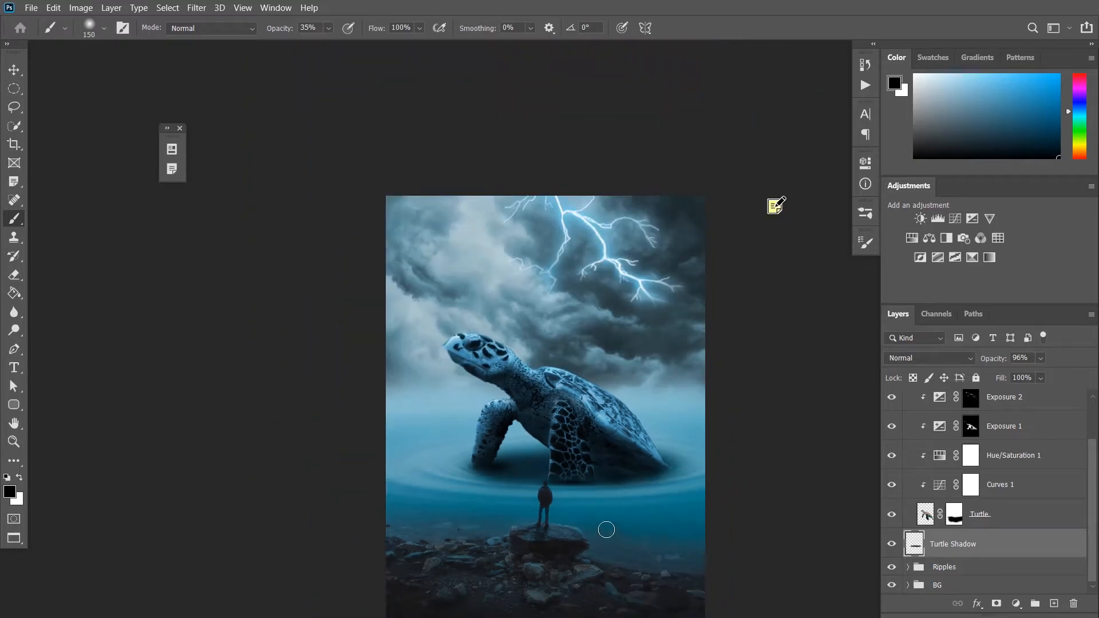
pyautogui.scroll(2, 551, 503)
pyautogui.scroll(-2, 644, 384)
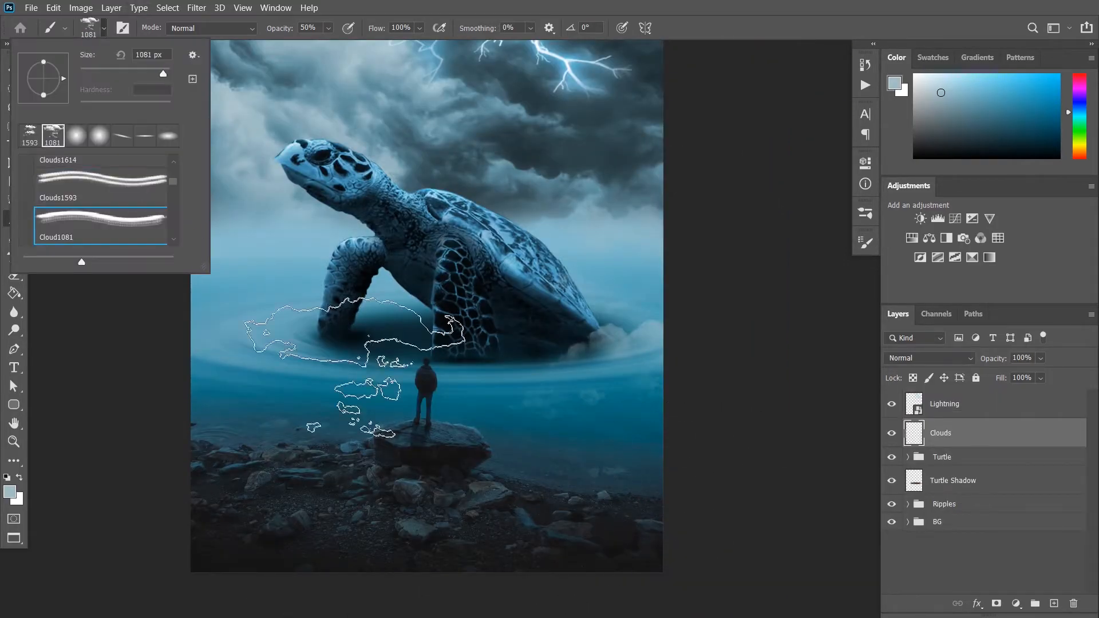
# - Find the Clouds-by-Mila brush set and choose the Cloud1467 brush for the Clouds layer
pyautogui.scroll(-2, 140, 223)
pyautogui.click(132, 226)
pyautogui.click(818, 316)
pyautogui.click(864, 217)
pyautogui.moveTo(845, 404); pyautogui.dragTo(853, 544)
pyautogui.click(602, 498)
pyautogui.click(770, 543)
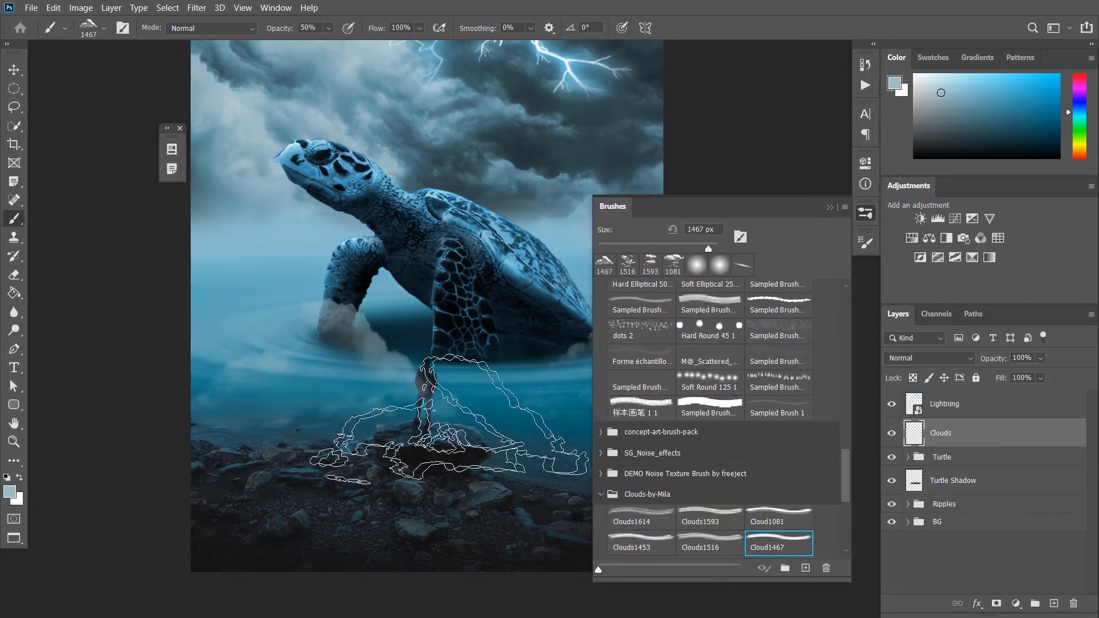
# - Try a Cloud1131 stamp over the base of the turtle's far front flipper
pyautogui.scroll(-1, 745, 538)
pyautogui.click(641, 535)
pyautogui.click(641, 553)
pyautogui.click(302, 340)
pyautogui.hotkey('ctrl', 'z')
# - Try Cloud324 stamps around the base of the far front flipper, enlarging the brush to 1100 px
pyautogui.click(709, 543)
pyautogui.click(324, 341)
pyautogui.press(']')
pyautogui.press(']')
pyautogui.press(']')
pyautogui.press(']')
pyautogui.press(']')
pyautogui.press(']')
pyautogui.press(']')
pyautogui.press(']')
pyautogui.press(']')
pyautogui.press(']')
pyautogui.click(318, 349)
pyautogui.hotkey('ctrl', 'z')
pyautogui.click(293, 338)
pyautogui.hotkey('ctrl', 'z')
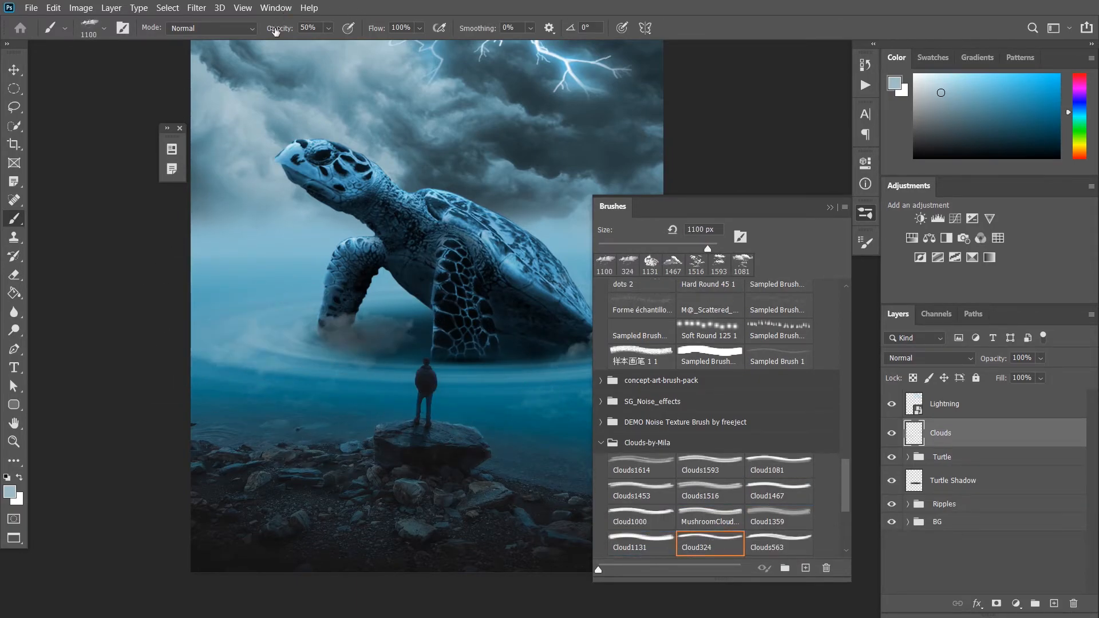
# - Raise the brush opacity to 77% and try Cloud324 stamps across the water around the turtle's flippers
pyautogui.moveTo(276, 32); pyautogui.dragTo(291, 32)
pyautogui.click(284, 344)
pyautogui.moveTo(454, 340); pyautogui.dragTo(370, 314)
pyautogui.hotkey('ctrl', 'z')
# - Try other Clouds-by-Mila brushes on the water beside the far front flipper
pyautogui.click(777, 545)
pyautogui.scroll(-4, 767, 503)
pyautogui.click(777, 475)
pyautogui.click(640, 525)
pyautogui.click(634, 498)
pyautogui.click(239, 317)
pyautogui.click(641, 548)
pyautogui.hotkey('ctrl', 'z')
pyautogui.click(709, 493)
pyautogui.click(261, 315)
pyautogui.hotkey('ctrl', 'z')
# - Collapse the expanded brush groups and choose Cloud1467 again from the Clouds-by-Mila set
pyautogui.moveTo(844, 505); pyautogui.dragTo(845, 331)
pyautogui.click(601, 445)
pyautogui.click(600, 528)
pyautogui.click(601, 528)
pyautogui.click(601, 529)
pyautogui.moveTo(844, 382); pyautogui.dragTo(844, 317)
pyautogui.click(600, 289)
pyautogui.click(600, 393)
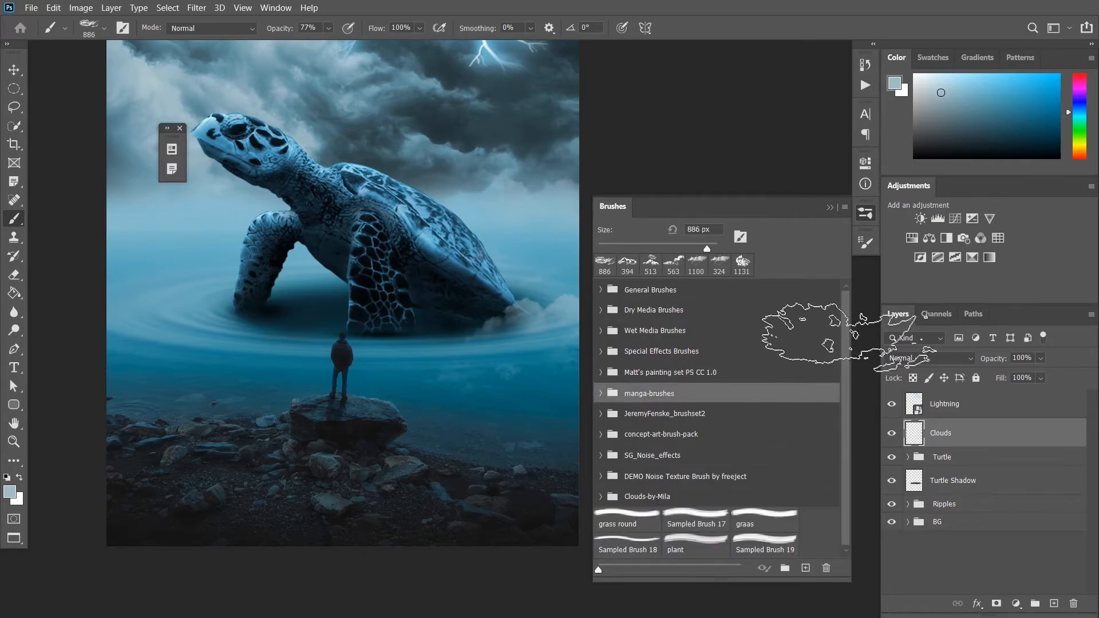
pyautogui.click(710, 517)
pyautogui.click(760, 554)
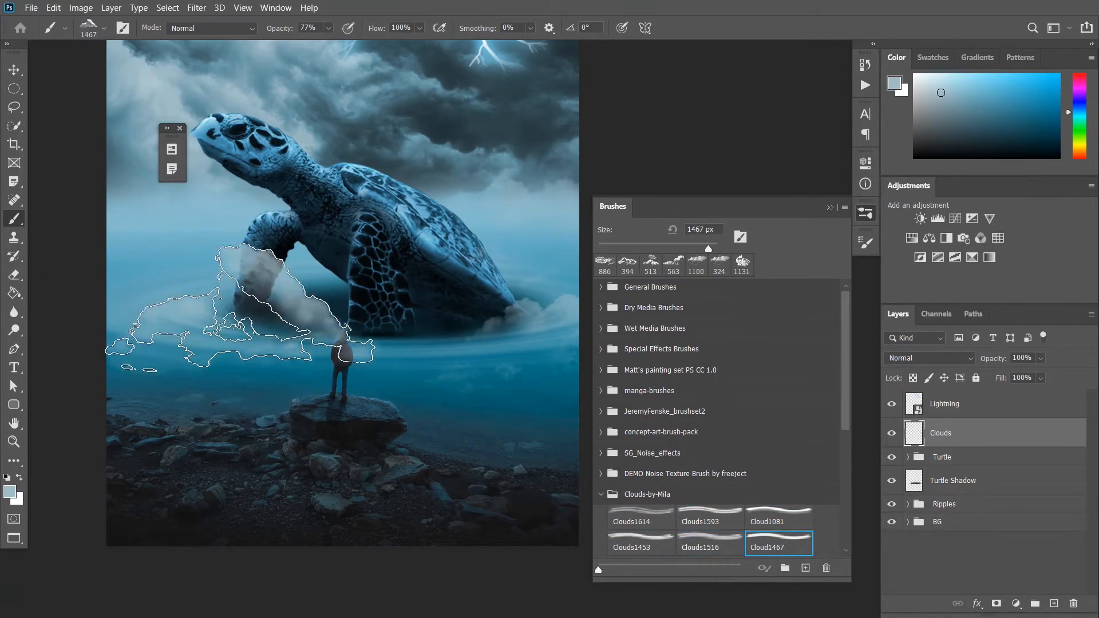
# - Try the Cloud1000 brush with blue tones sampled from the image on the shore and the water
pyautogui.keyDown('alt'); pyautogui.click(131, 509); pyautogui.keyUp('alt')
pyautogui.scroll(-1, 710, 515)
pyautogui.click(641, 543)
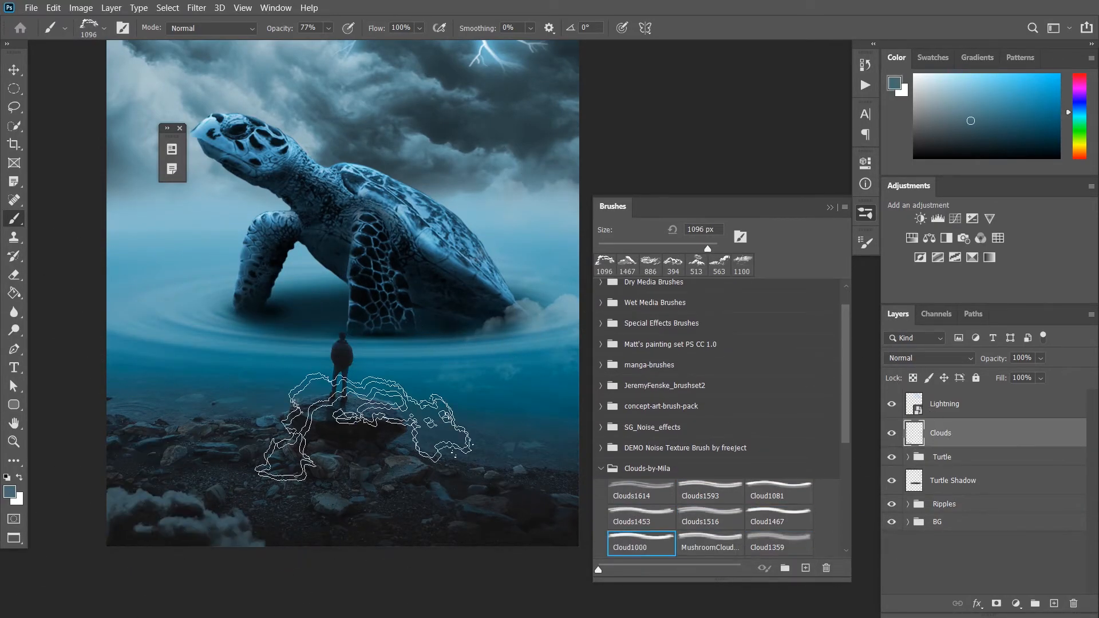
pyautogui.keyDown('alt'); pyautogui.click(187, 332); pyautogui.keyUp('alt')
pyautogui.click(188, 332)
# - Try Cloud1131 and 1200 px Cloud324 stamps along the waterline around the turtle's flippers
pyautogui.click(710, 544)
pyautogui.click(772, 542)
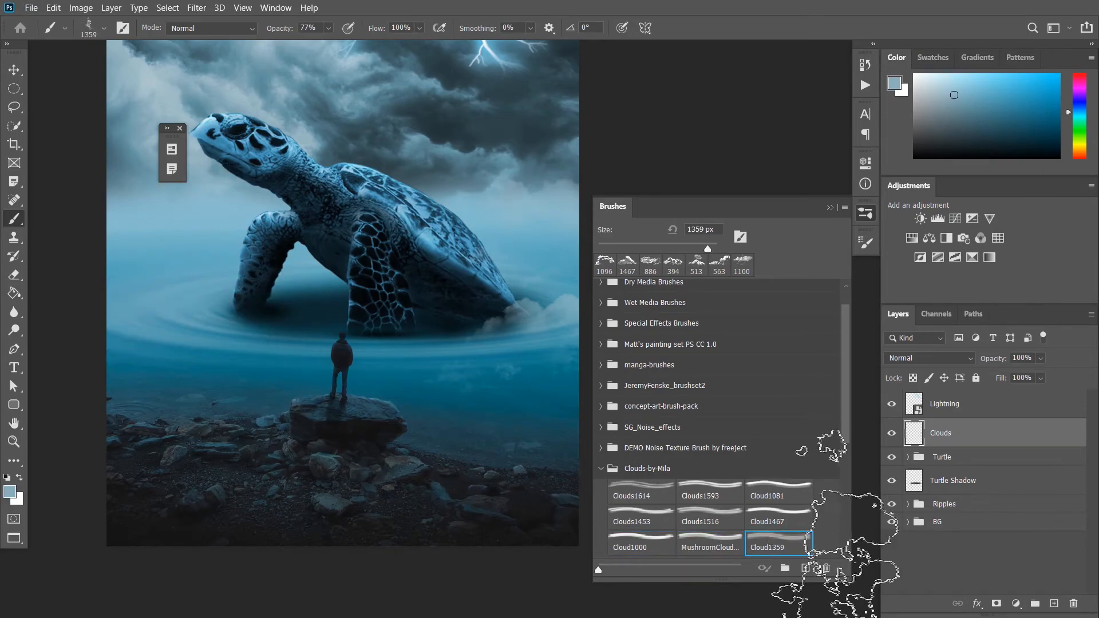
pyautogui.click(641, 544)
pyautogui.click(233, 309)
pyautogui.click(709, 543)
pyautogui.hotkey('ctrl', 'z')
pyautogui.click(235, 327)
pyautogui.moveTo(344, 391); pyautogui.dragTo(128, 359)
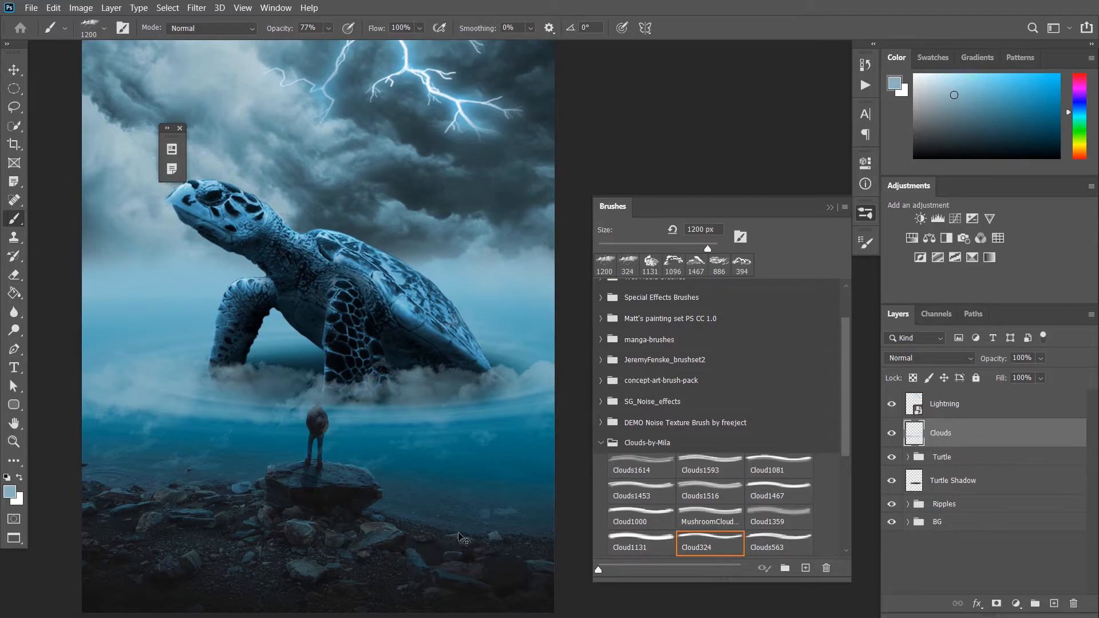
pyautogui.hotkey('ctrl', 'z')
pyautogui.scroll(-3, 467, 394)
pyautogui.hotkey('ctrl', 'z')
# - Choose the Cloud466 brush, enlarge it to 1900 px and sample a blue from the water beside the turtle
pyautogui.click(777, 543)
pyautogui.click(846, 551)
pyautogui.click(847, 551)
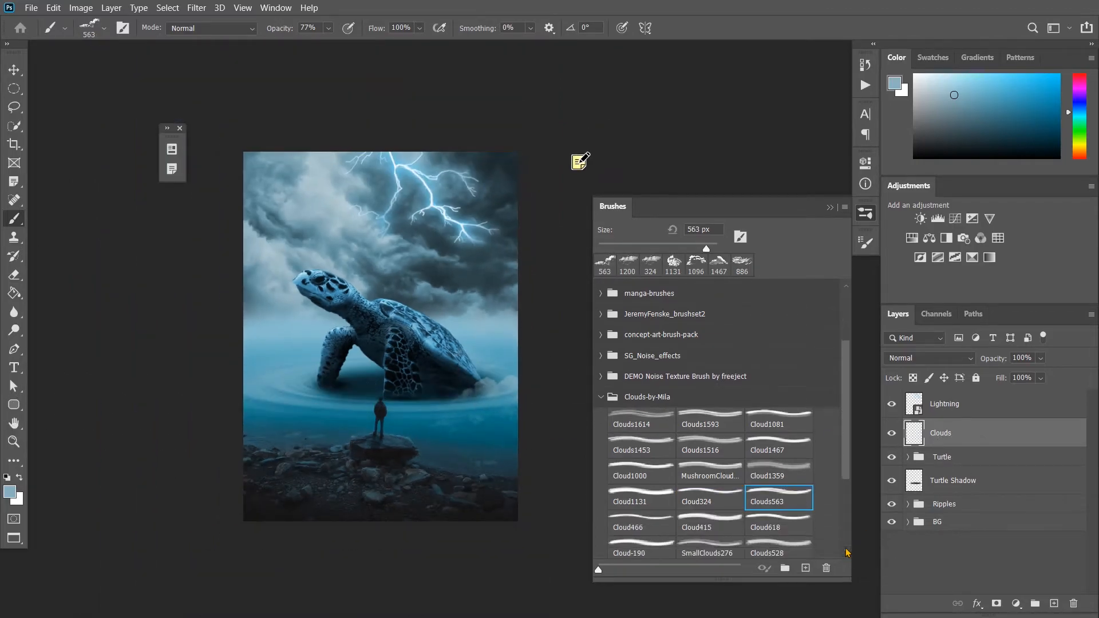
pyautogui.click(640, 523)
pyautogui.press(']')
pyautogui.press(']')
pyautogui.press(']')
pyautogui.press(']')
pyautogui.press(']')
pyautogui.press(']')
pyautogui.press(']')
pyautogui.press(']')
pyautogui.press(']')
pyautogui.press(']')
pyautogui.press(']')
pyautogui.press(']')
pyautogui.press(']')
pyautogui.press(']')
pyautogui.press(']')
pyautogui.keyDown('alt'); pyautogui.click(275, 383); pyautogui.keyUp('alt')
# - Try Cloud466 stamps at the base of the far flipper and behind the shell
pyautogui.click(344, 397)
pyautogui.click(485, 397)
pyautogui.hotkey('ctrl', 'z')
pyautogui.click(339, 386)
pyautogui.hotkey('ctrl', 'z')
# - Stamp a cloud around the base of the far front flipper with the Cloud618 brush at 1600 px
pyautogui.click(710, 523)
pyautogui.click(778, 523)
pyautogui.press(']')
pyautogui.press(']')
pyautogui.press(']')
pyautogui.press(']')
pyautogui.press(']')
pyautogui.press(']')
pyautogui.press(']')
pyautogui.press(']')
pyautogui.press(']')
pyautogui.press(']')
pyautogui.click(326, 400)
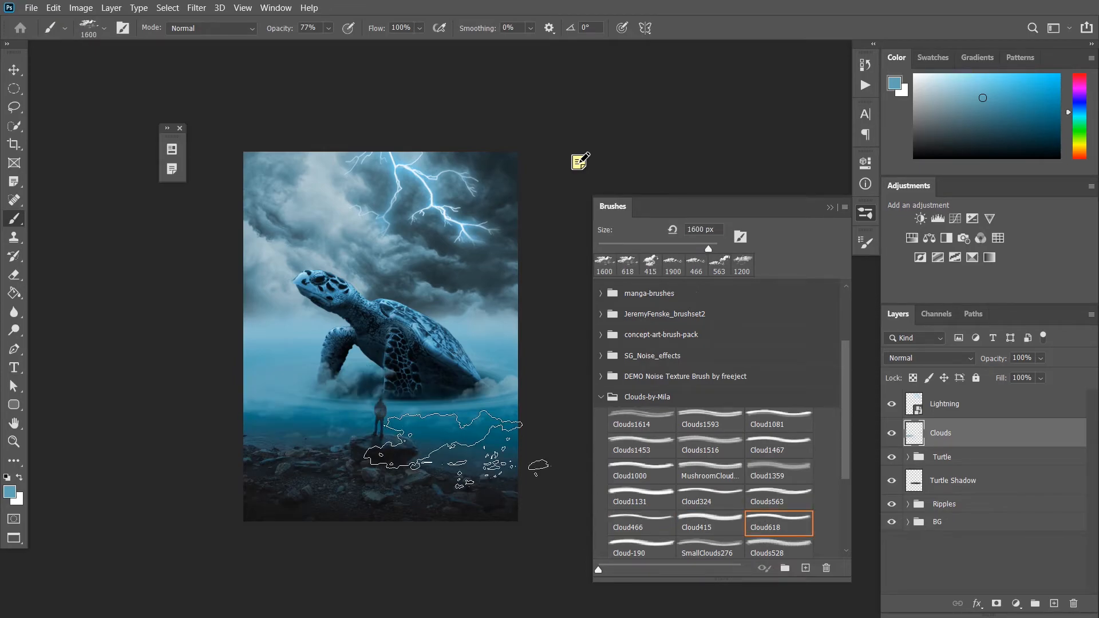
# - Try an enlarged SmallClouds276 stamp at the base of the far front flipper in place of the last cloud stamp
pyautogui.scroll(-1, 730, 525)
pyautogui.click(778, 544)
pyautogui.hotkey('ctrl', 'z')
pyautogui.click(715, 542)
pyautogui.press(']')
pyautogui.press(']')
pyautogui.press(']')
pyautogui.press(']')
pyautogui.press(']')
pyautogui.press(']')
pyautogui.press(']')
pyautogui.press(']')
pyautogui.press(']')
pyautogui.press(']')
pyautogui.click(355, 392)
pyautogui.hotkey('ctrl', 'z')
# - Go through the Cloud394, Clouds886 and Clouds624 brushes and try a 1200 px Clouds513 stamp by the near flipper
pyautogui.scroll(-1, 678, 537)
pyautogui.click(664, 539)
pyautogui.click(710, 539)
pyautogui.click(778, 539)
pyautogui.scroll(-1, 743, 541)
pyautogui.click(640, 547)
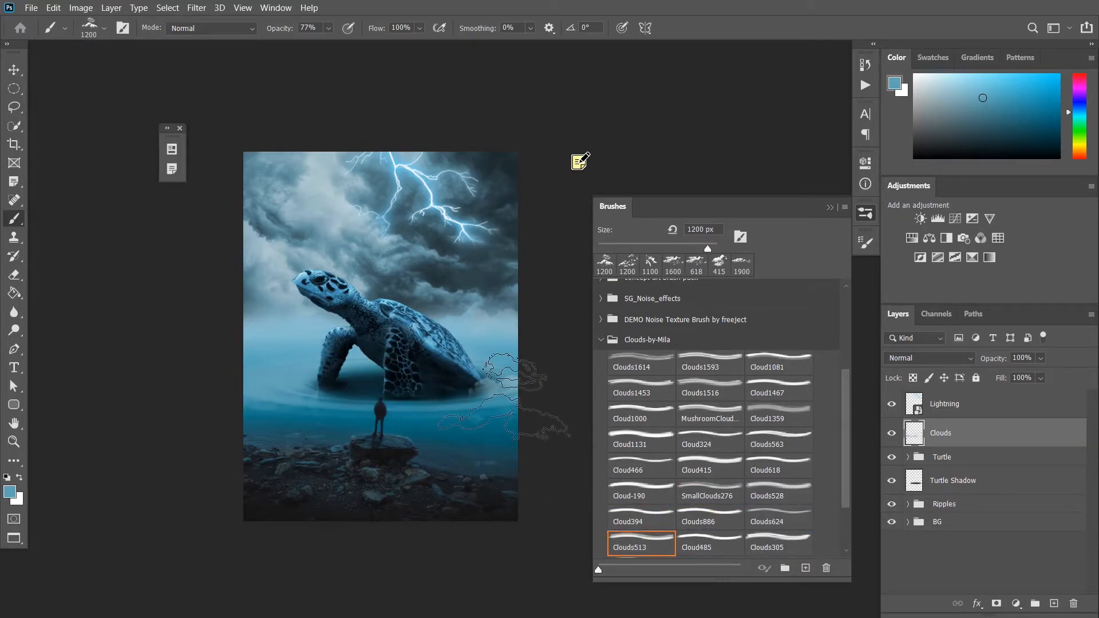
pyautogui.click(412, 389)
# - Try out the Cloud485 and Clouds305 brushes for the waterline clouds and close the brush list
pyautogui.click(709, 544)
pyautogui.click(778, 544)
pyautogui.scroll(-2, 825, 505)
pyautogui.click(829, 208)
pyautogui.scroll(6, 309, 339)
pyautogui.scroll(-3, 601, 381)
pyautogui.moveTo(638, 447); pyautogui.dragTo(560, 434)
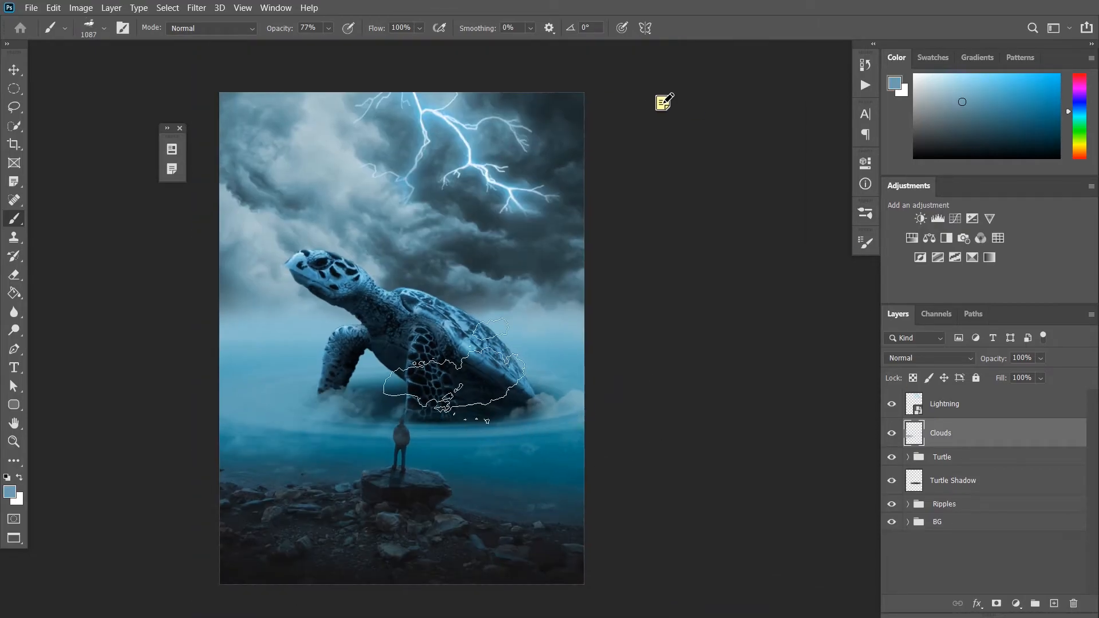
# - Sample a pale blue beside the far flipper, rotate the 800 px cloud brush tip, lower its opacity and stamp at the flipper's base
pyautogui.keyDown('alt'); pyautogui.click(318, 413); pyautogui.keyUp('alt')
pyautogui.click(103, 28)
pyautogui.moveTo(62, 79); pyautogui.dragTo(65, 84)
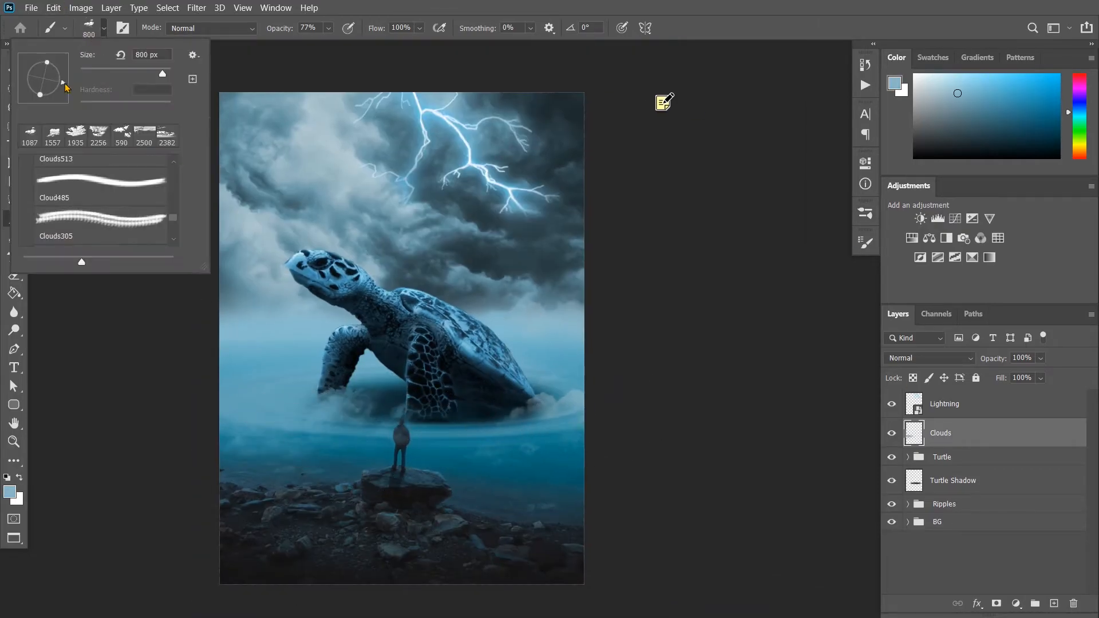
pyautogui.click(304, 407)
pyautogui.hotkey('ctrl', 'z')
pyautogui.moveTo(281, 28); pyautogui.dragTo(267, 28)
pyautogui.click(292, 404)
# - Try cloud stamps in resampled blues along the waterline below the shell and near flipper
pyautogui.click(486, 427)
pyautogui.hotkey('ctrl', 'z')
pyautogui.keyDown('alt'); pyautogui.click(488, 427); pyautogui.keyUp('alt')
pyautogui.keyDown('alt'); pyautogui.click(481, 422); pyautogui.keyUp('alt')
pyautogui.click(486, 432)
pyautogui.hotkey('ctrl', 'z')
pyautogui.click(496, 416)
pyautogui.click(426, 409)
pyautogui.hotkey('ctrl', 'z')
pyautogui.hotkey('ctrl', 'z')
# - Set up the Eraser with a softened 400 px round tip for blending the clouds
pyautogui.press('e')
pyautogui.click(103, 28)
pyautogui.moveTo(123, 104); pyautogui.dragTo(75, 105)
pyautogui.click(243, 296)
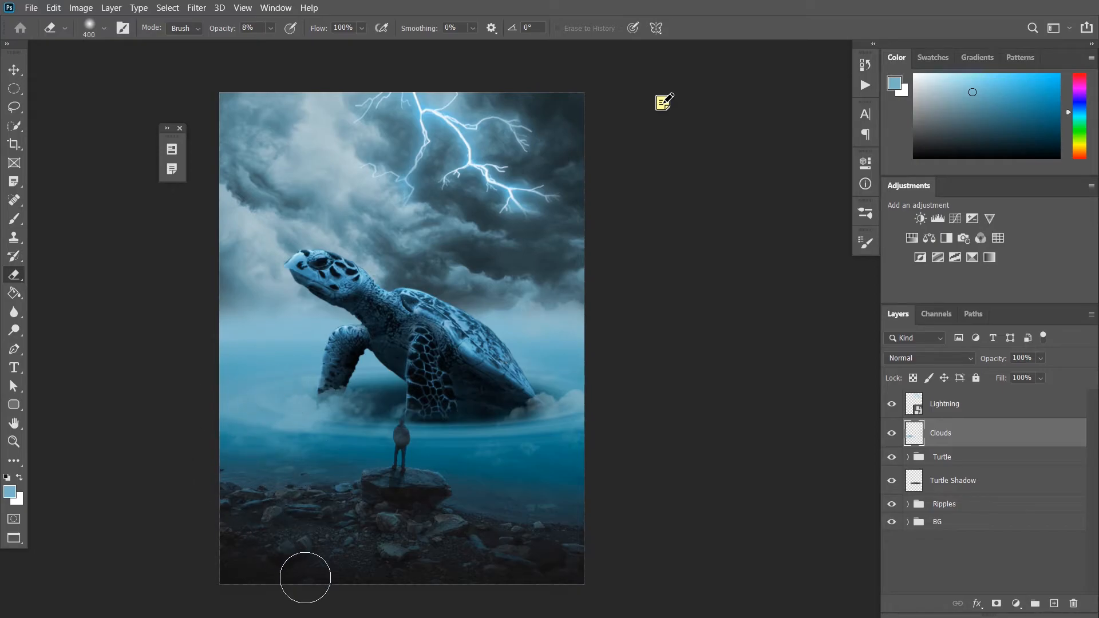
# - Return to the Brush tool and pick another cloud brush for further mist over the water
pyautogui.press('b')
pyautogui.click(104, 28)
pyautogui.click(101, 224)
pyautogui.click(543, 462)
pyautogui.click(104, 28)
pyautogui.moveTo(172, 218); pyautogui.dragTo(173, 228)
pyautogui.click(865, 214)
pyautogui.click(641, 519)
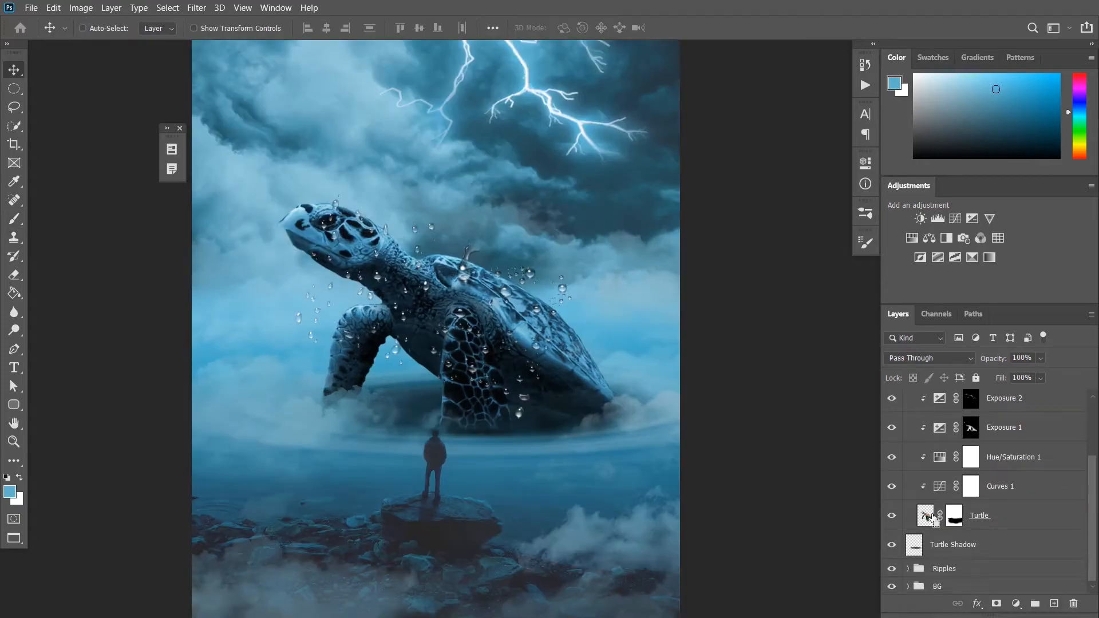
# - Load the turtle's outline as a selection and mask the Water Drops layer with it
pyautogui.keyDown('ctrl'); pyautogui.click(925, 515); pyautogui.keyUp('ctrl')
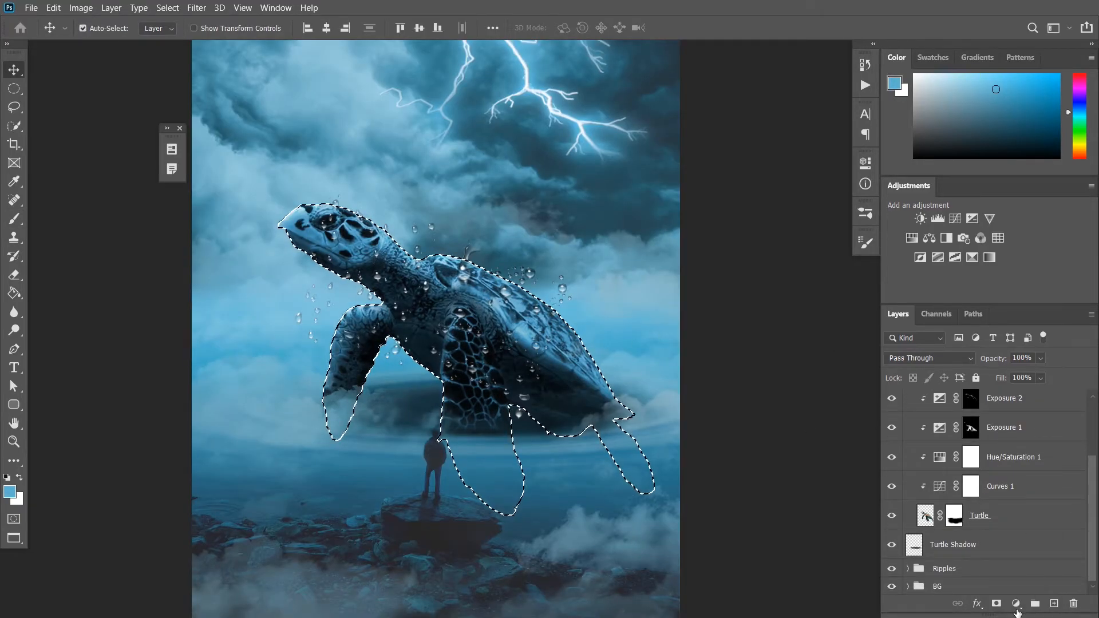
pyautogui.click(996, 604)
pyautogui.hotkey('ctrl', 'z')
pyautogui.hotkey('ctrl', 'z')
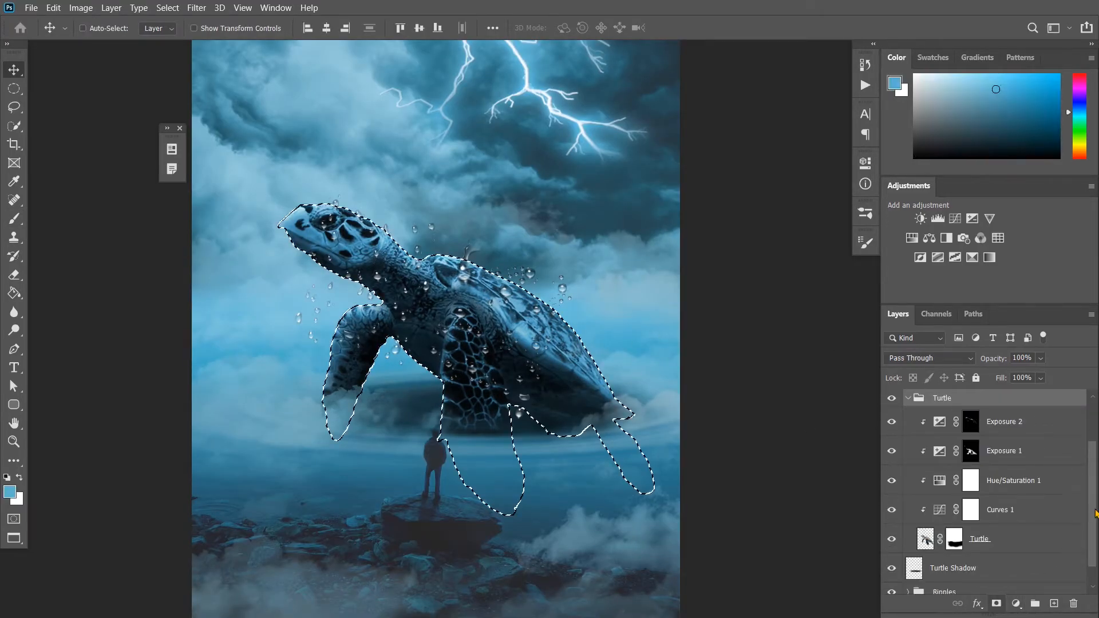
pyautogui.click(995, 605)
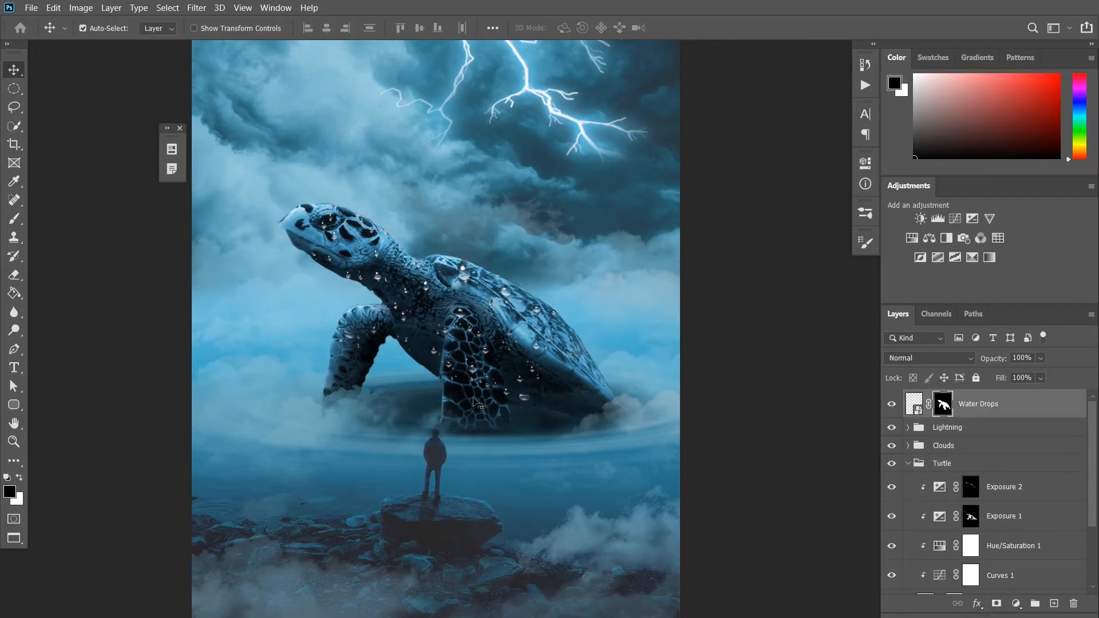
# - Set the Water Drops layer to Linear Dodge (Add) at 36% opacity and thin the drops with black on its mask
pyautogui.hotkey('ctrl', '-')
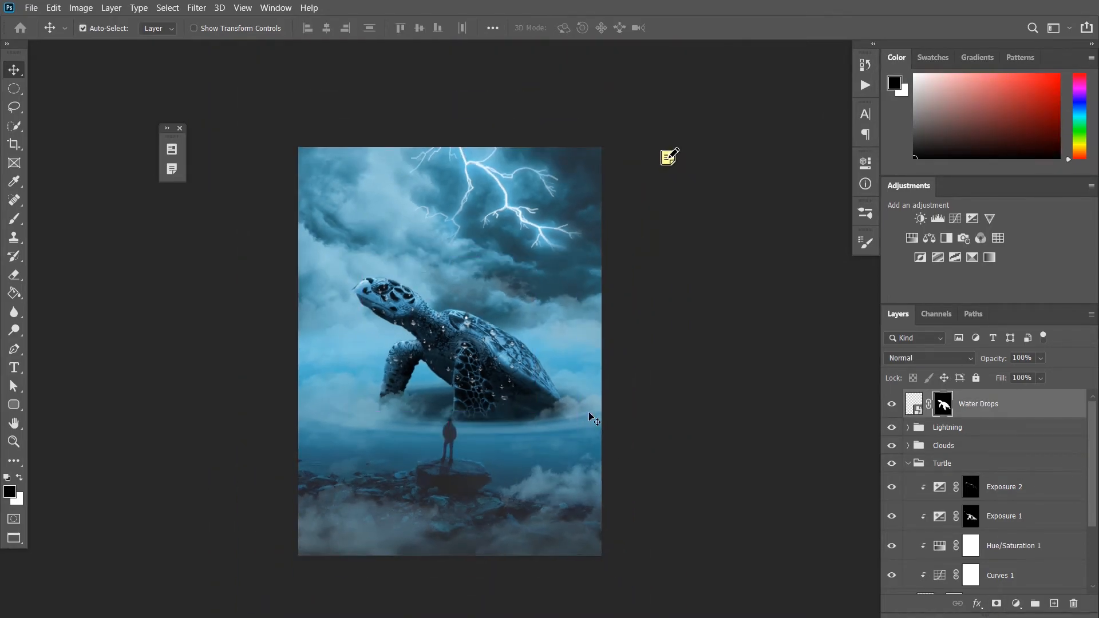
pyautogui.scroll(2, 532, 350)
pyautogui.scroll(2, 563, 180)
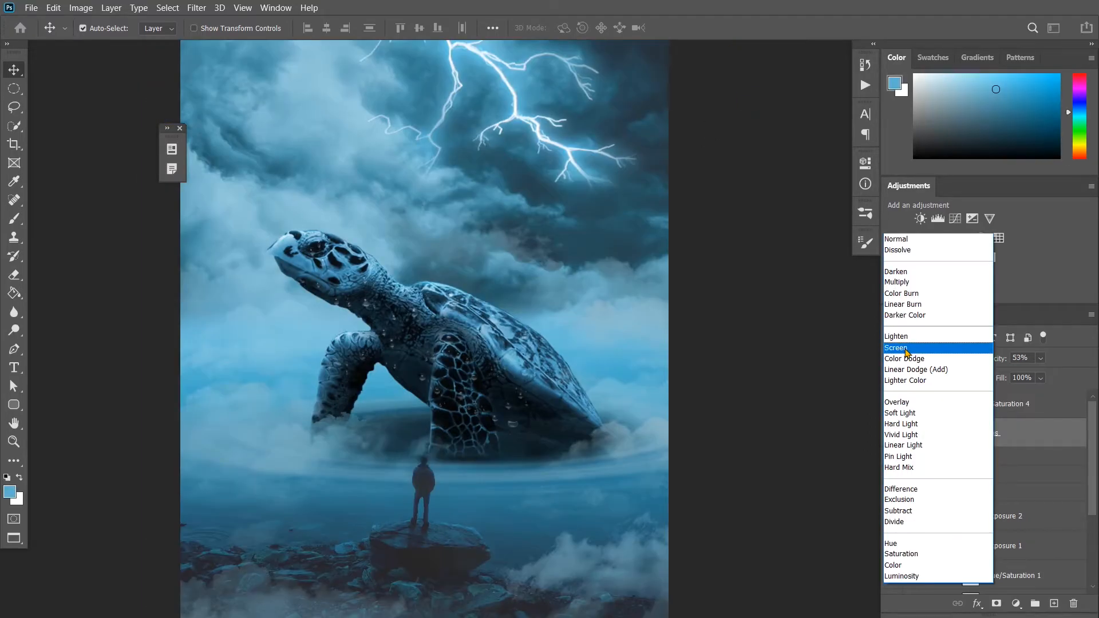
pyautogui.click(939, 359)
pyautogui.press('d')
pyautogui.press('b')
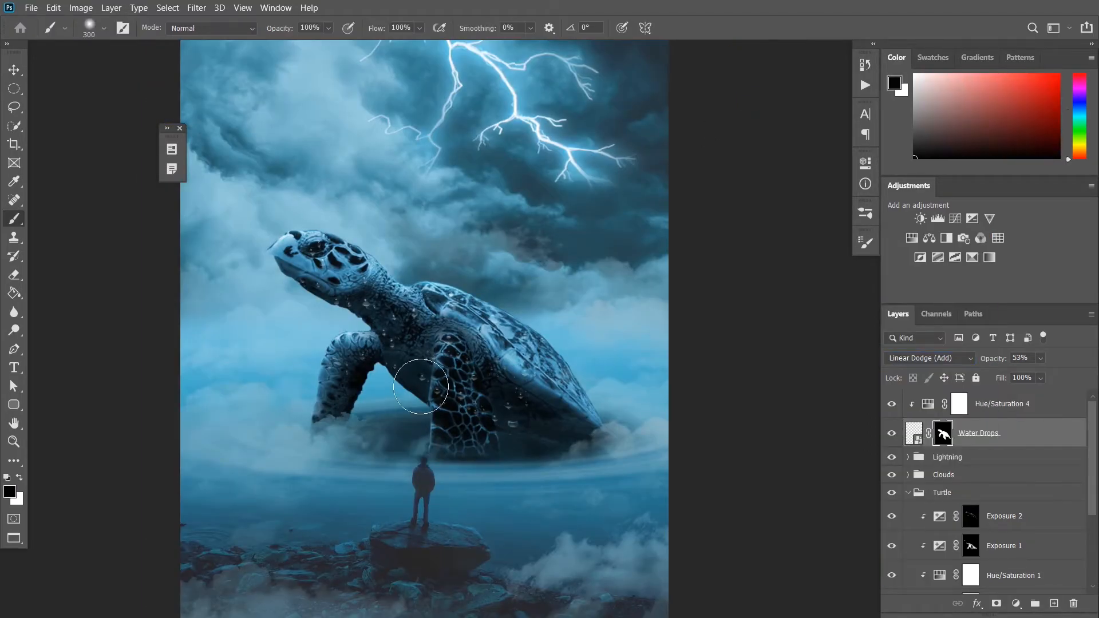
pyautogui.scroll(1, 601, 298)
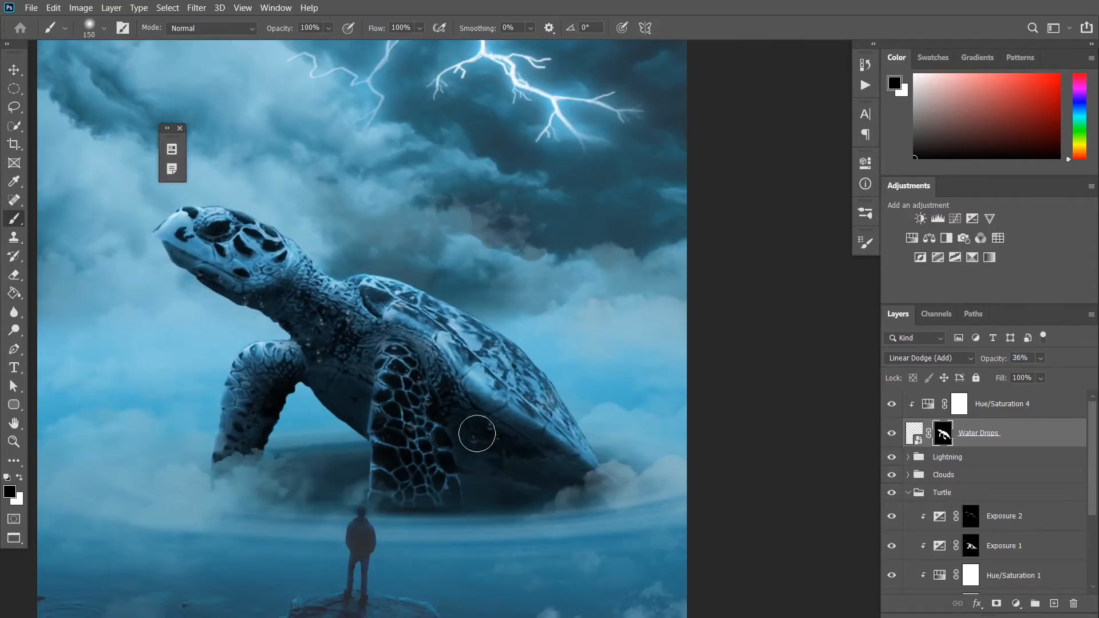
pyautogui.scroll(-1, 355, 323)
pyautogui.scroll(1, 497, 515)
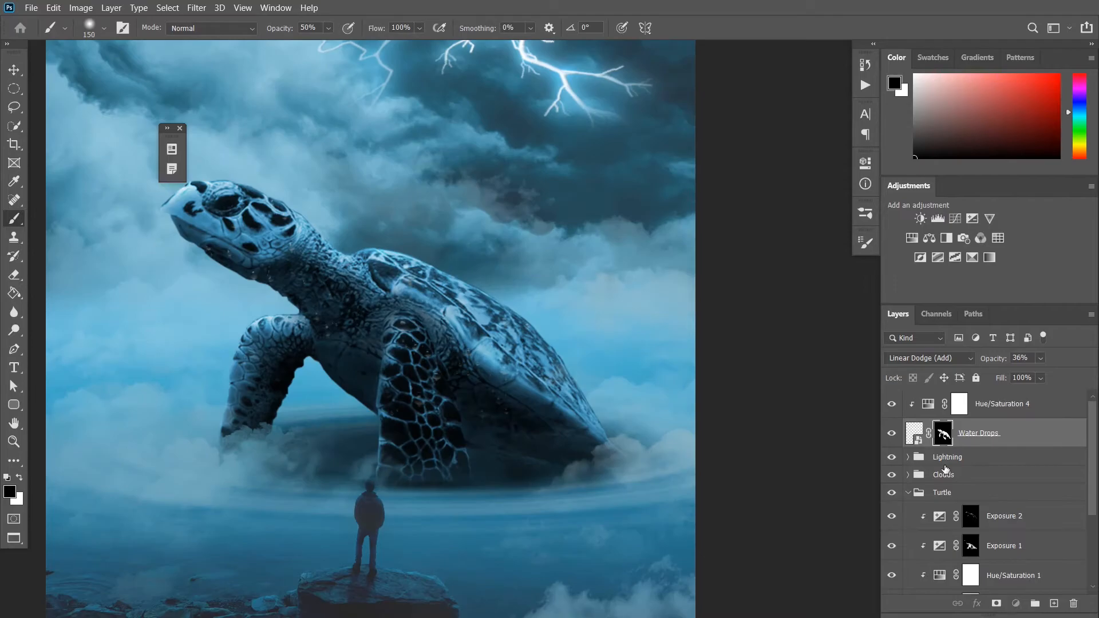
# - Duplicate the Water Drops layer, discard the copy's mask and shift its drops toward the shell
pyautogui.hotkey('ctrl', 'j')
pyautogui.rightClick(944, 438)
pyautogui.click(992, 465)
pyautogui.hotkey('ctrl', 't')
pyautogui.moveTo(373, 300); pyautogui.dragTo(513, 320)
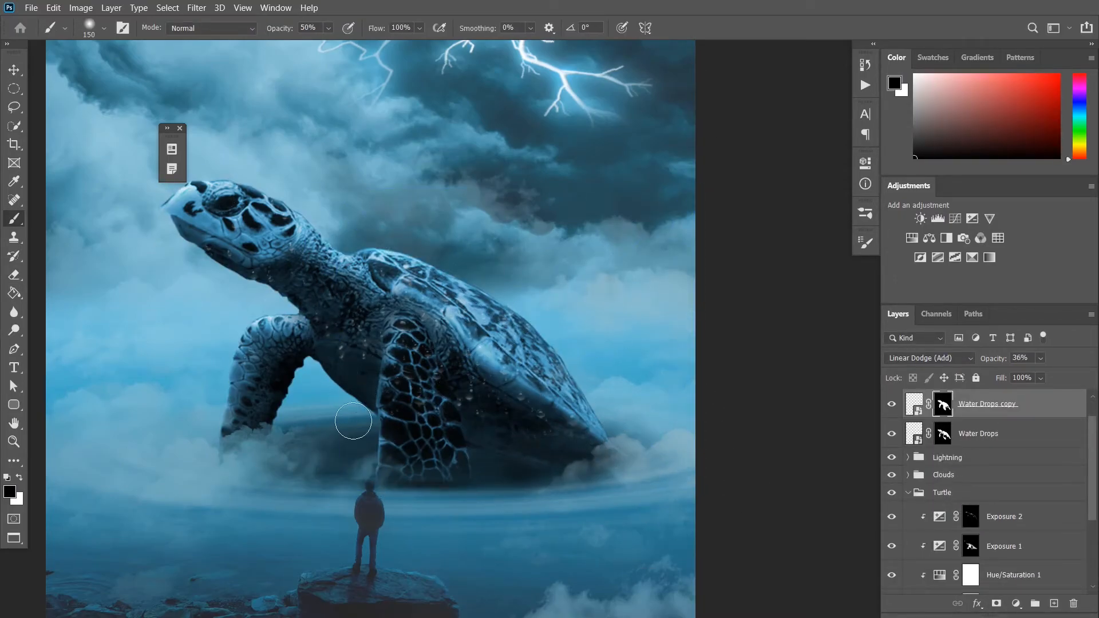
# - Duplicate the Water Drops copy layer, remove the duplicate's mask and reposition its drops over the turtle's lower body
pyautogui.hotkey('ctrl', '-')
pyautogui.hotkey('ctrl', '-')
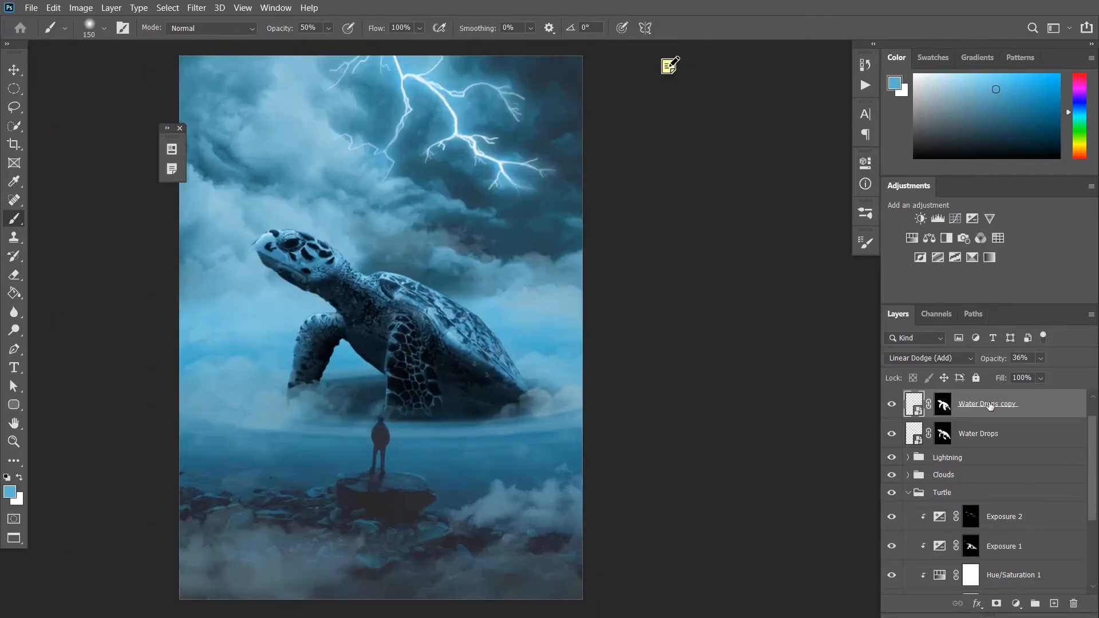
pyautogui.rightClick(943, 403)
pyautogui.click(985, 420)
pyautogui.hotkey('ctrl', 'j')
pyautogui.hotkey('ctrl', 't')
pyautogui.moveTo(267, 467); pyautogui.dragTo(285, 464)
pyautogui.press('Return')
pyautogui.press('b')
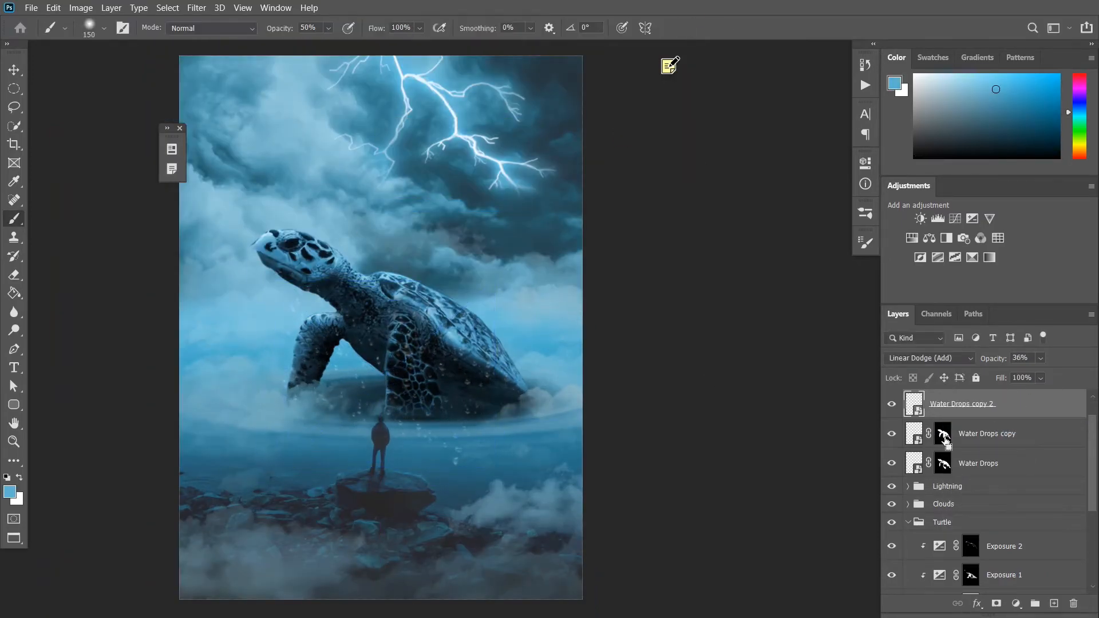
# - Mask Water Drops copy 2 to the turtle's outline and fade its drops with a 33% opacity black brush
pyautogui.keyDown('ctrl'); pyautogui.click(943, 433); pyautogui.keyUp('ctrl')
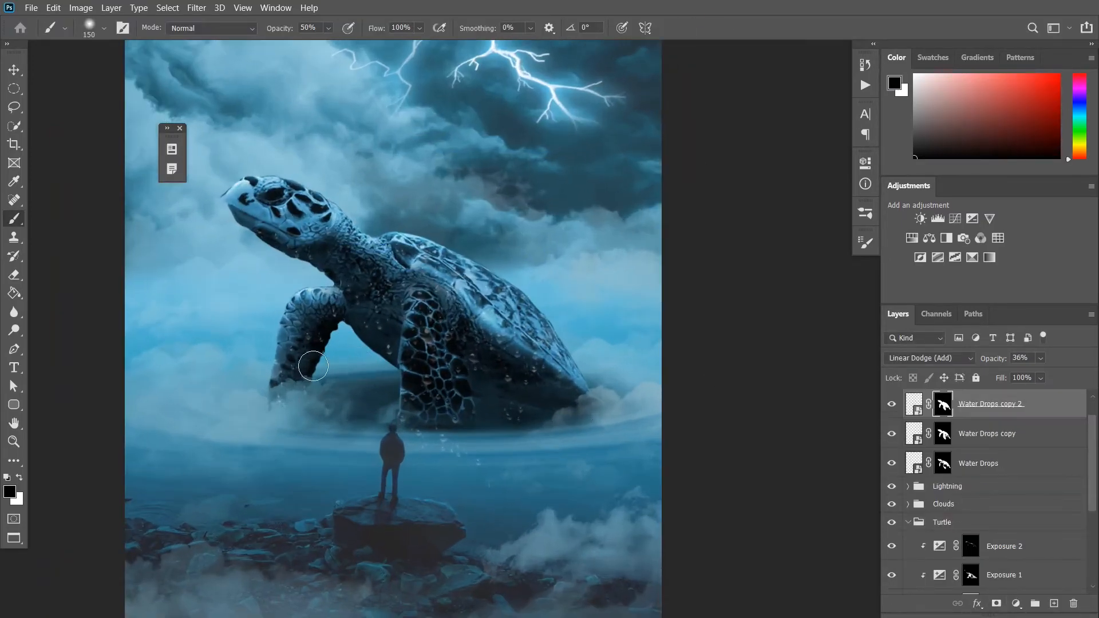
pyautogui.press('3')
pyautogui.press('3')
pyautogui.hotkey('ctrl', '-')
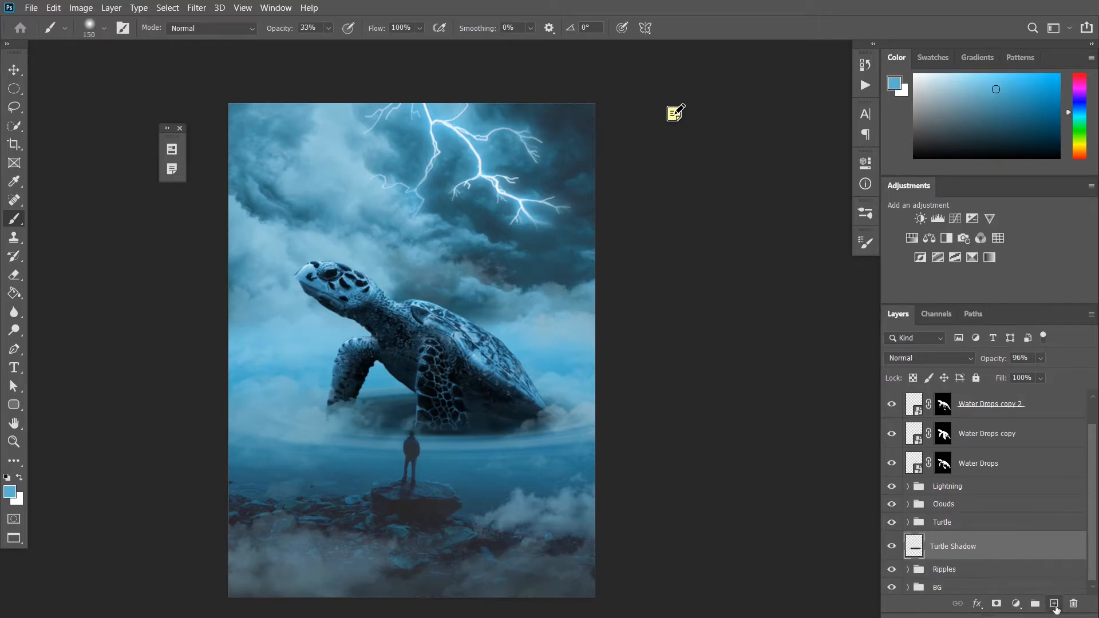
# - Create a new layer above Turtle Shadow and set a light blue soft brush to 400 px and 58% opacity
pyautogui.click(1053, 603)
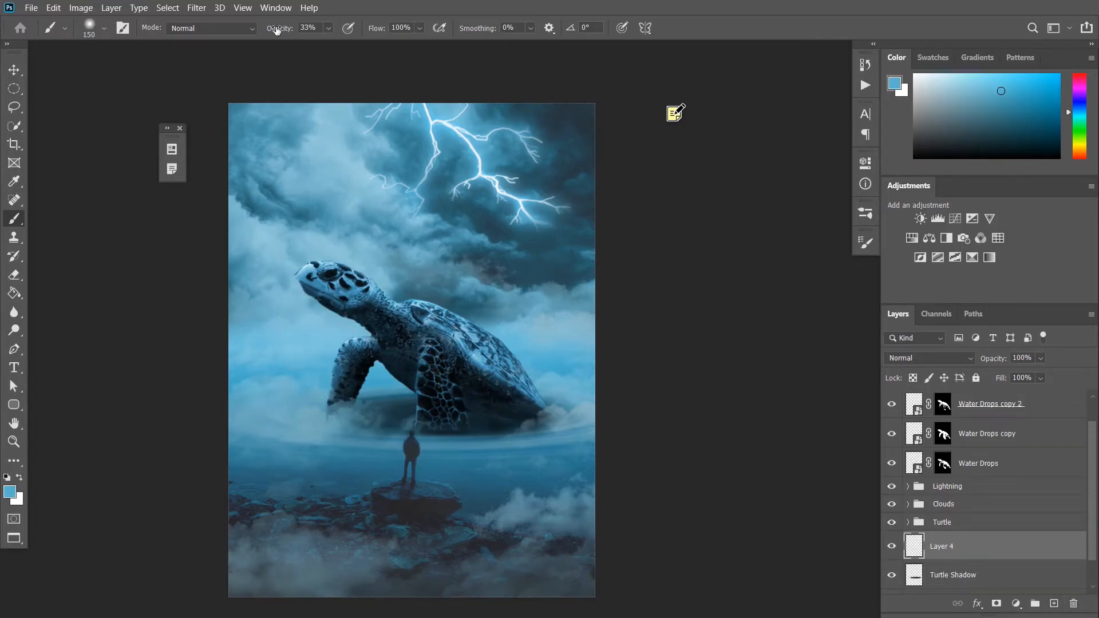
pyautogui.moveTo(275, 31); pyautogui.dragTo(302, 31)
pyautogui.press(']')
pyautogui.press(']')
pyautogui.press(']')
pyautogui.press(']')
pyautogui.press(']')
# - Paint soft blue haze behind the turtle's front flipper and shell on the new layer, undoing unwanted strokes
pyautogui.click(355, 403)
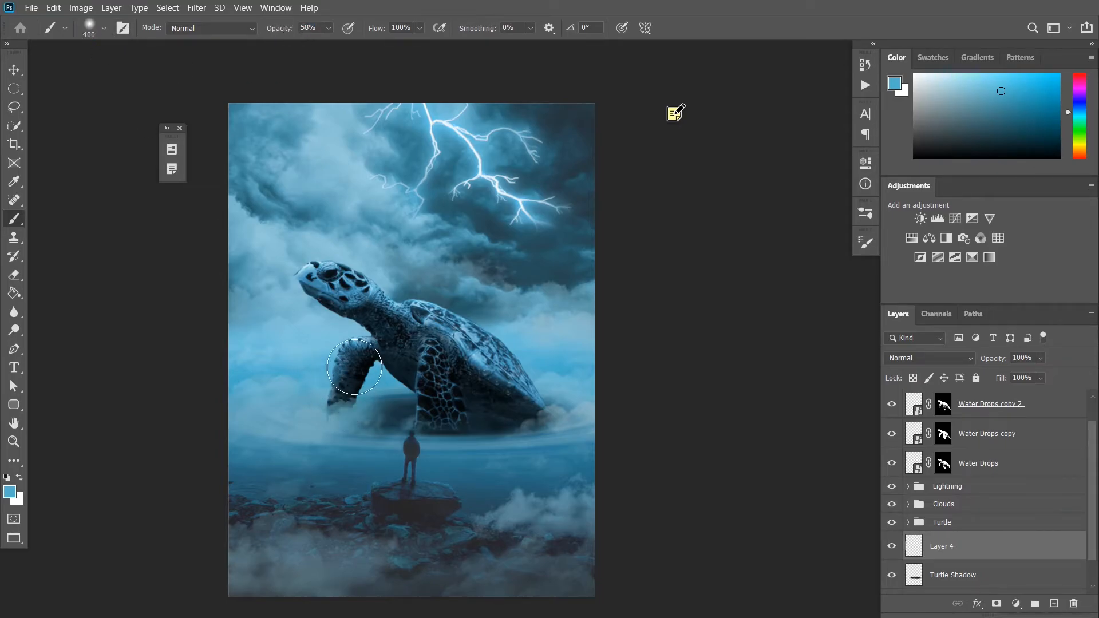
pyautogui.hotkey('ctrl', 'z')
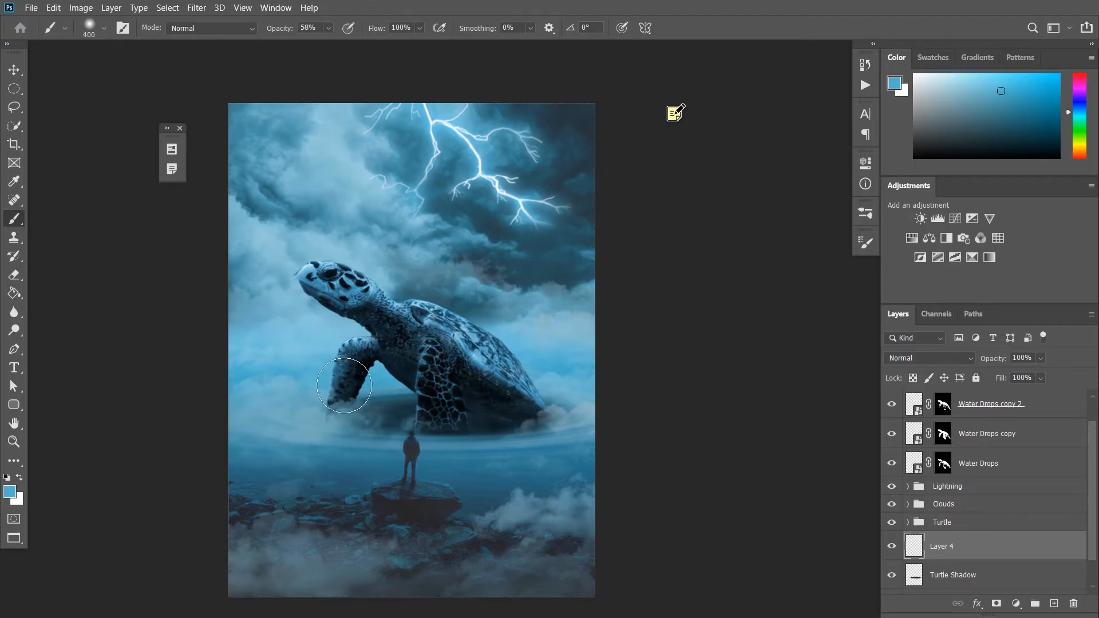
pyautogui.moveTo(382, 331)
pyautogui.mouseDown()
pyautogui.moveTo(358, 294)
pyautogui.moveTo(310, 276)
pyautogui.moveTo(332, 299)
pyautogui.moveTo(355, 303)
pyautogui.moveTo(340, 289)
pyautogui.moveTo(398, 304)
pyautogui.moveTo(459, 337)
pyautogui.moveTo(539, 431)
pyautogui.moveTo(517, 391)
pyautogui.mouseUp()
pyautogui.hotkey('ctrl', 'z')
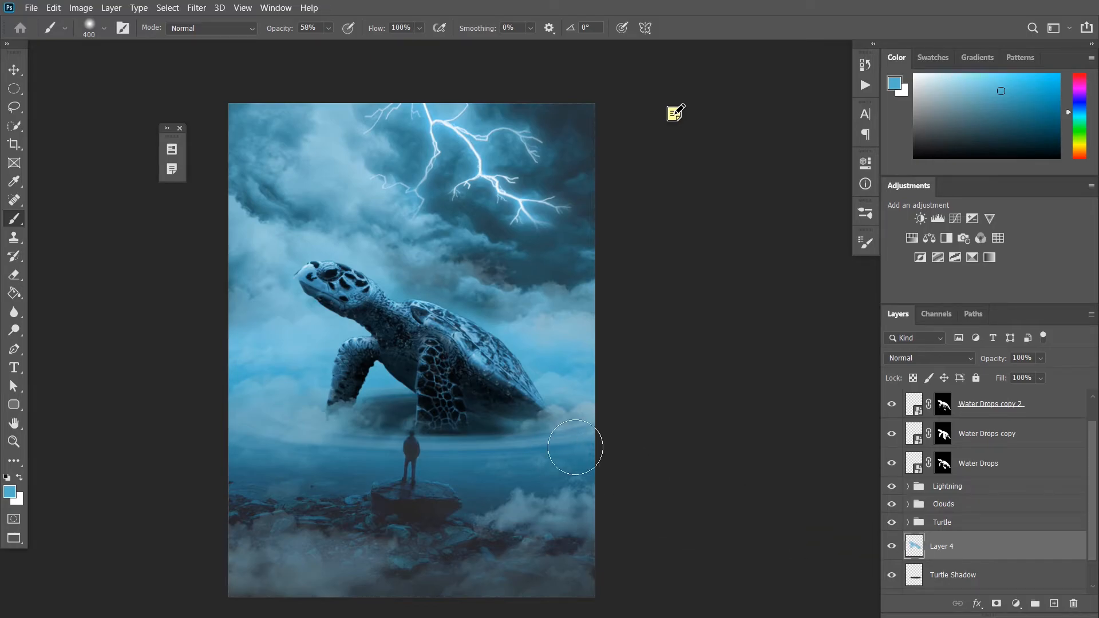
# - Blend the haze layer in Screen mode at reduced opacity, touching up the haze around the far front flipper
pyautogui.click(939, 359)
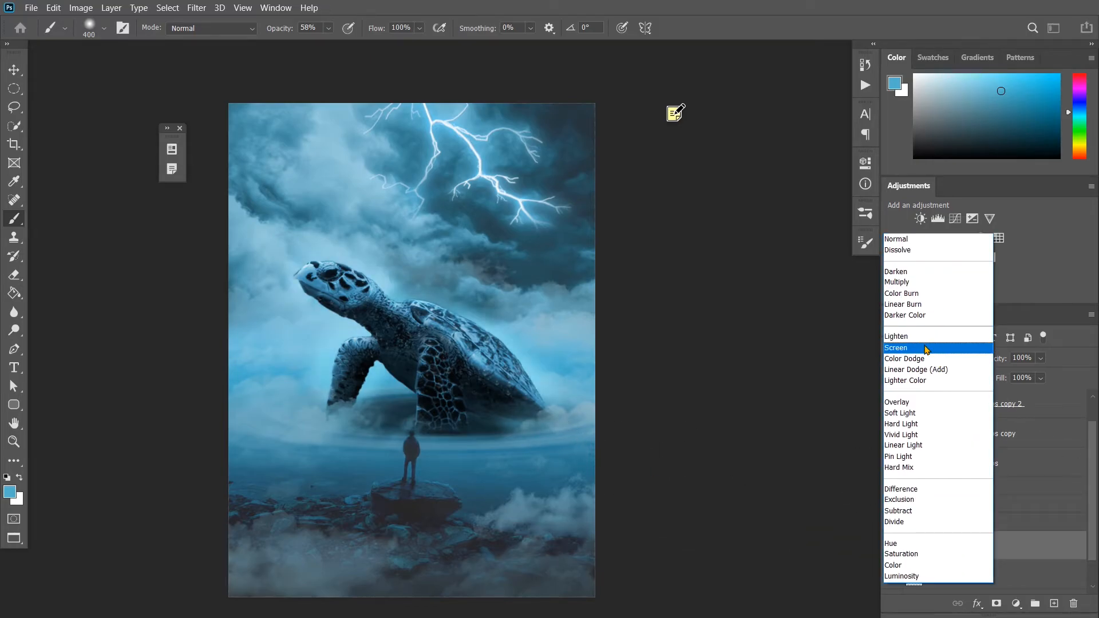
pyautogui.click(925, 347)
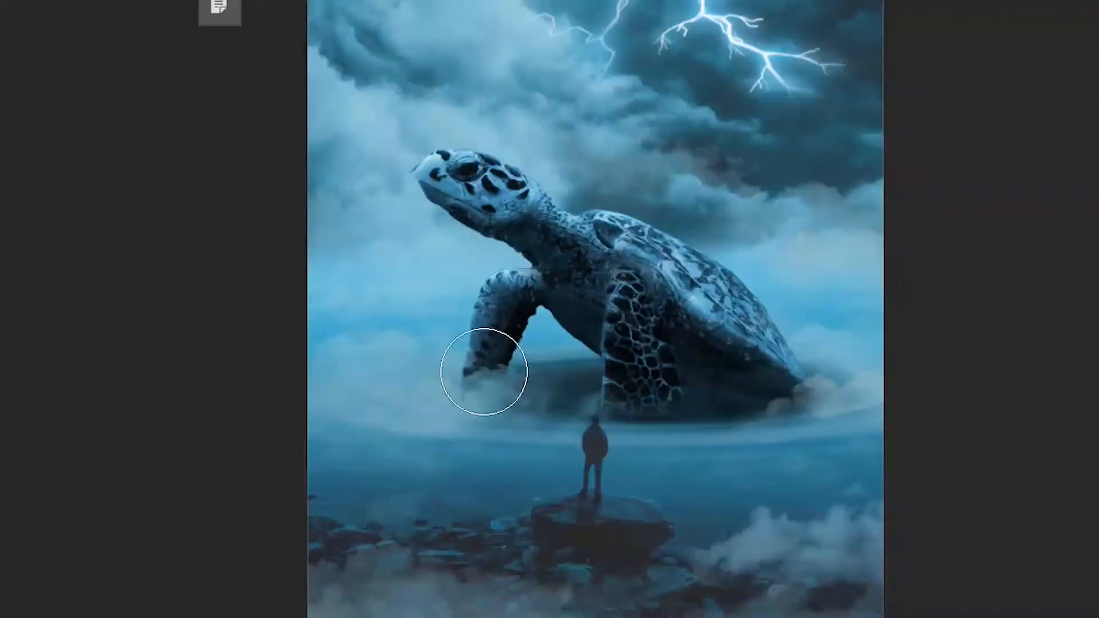
pyautogui.moveTo(483, 372)
pyautogui.mouseDown()
pyautogui.moveTo(505, 316)
pyautogui.moveTo(521, 341)
pyautogui.moveTo(495, 354)
pyautogui.moveTo(495, 330)
pyautogui.mouseUp()
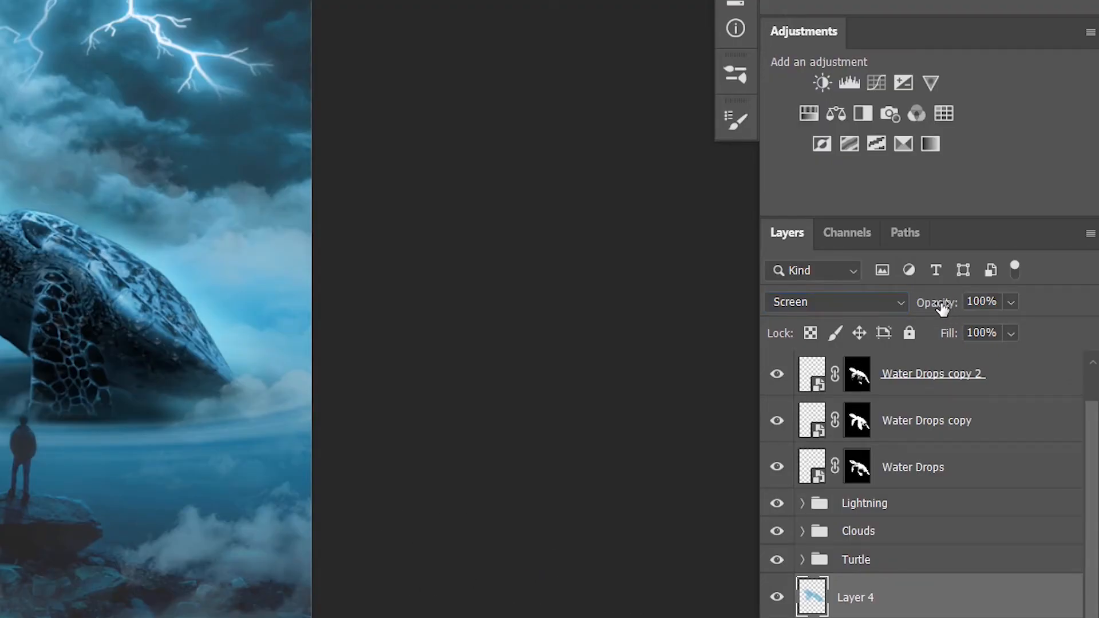
pyautogui.moveTo(948, 303); pyautogui.dragTo(907, 301)
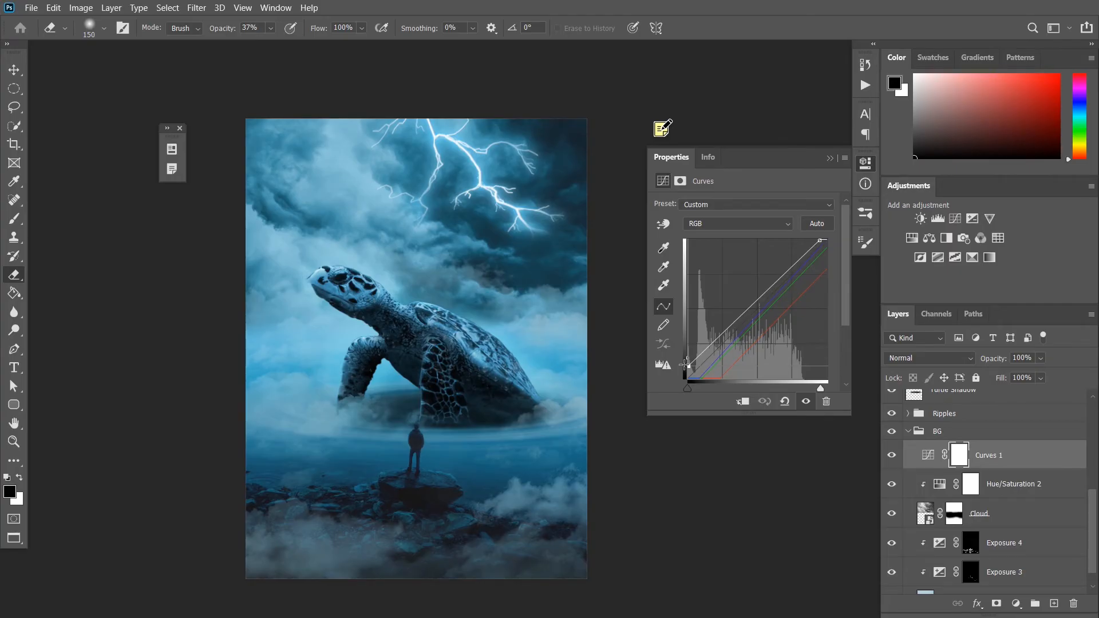
# - Lift the black point of the Curves 1 adjustment in the BG group
pyautogui.click(685, 366)
pyautogui.click(829, 158)
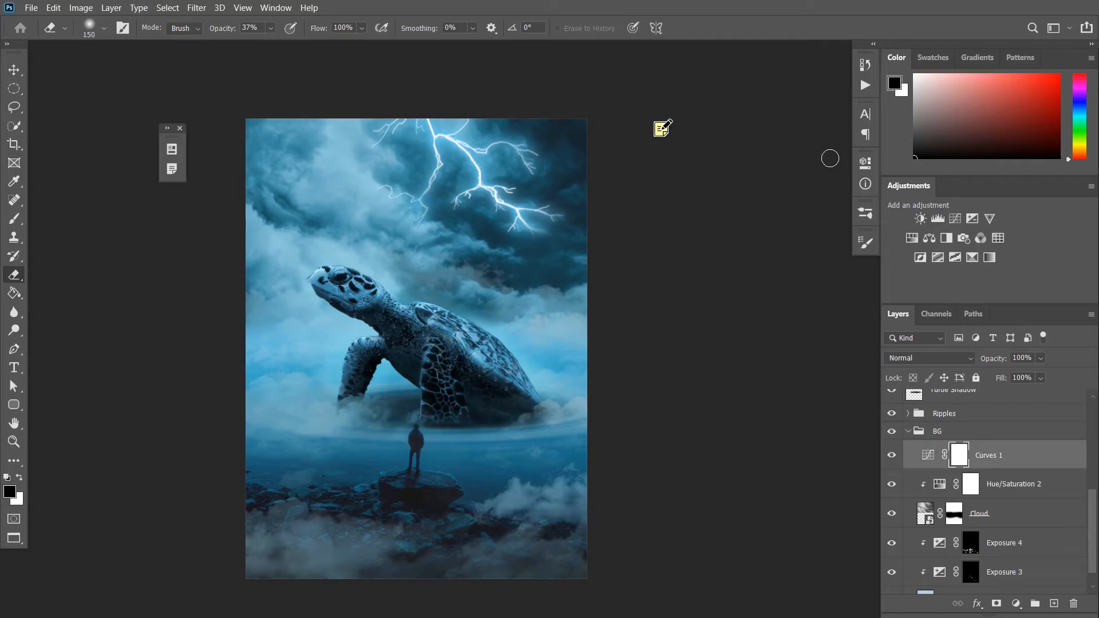
# - Add a Black & White adjustment layer above Hue/Saturation 4 for checking tonal values
pyautogui.scroll(5, 1007, 429)
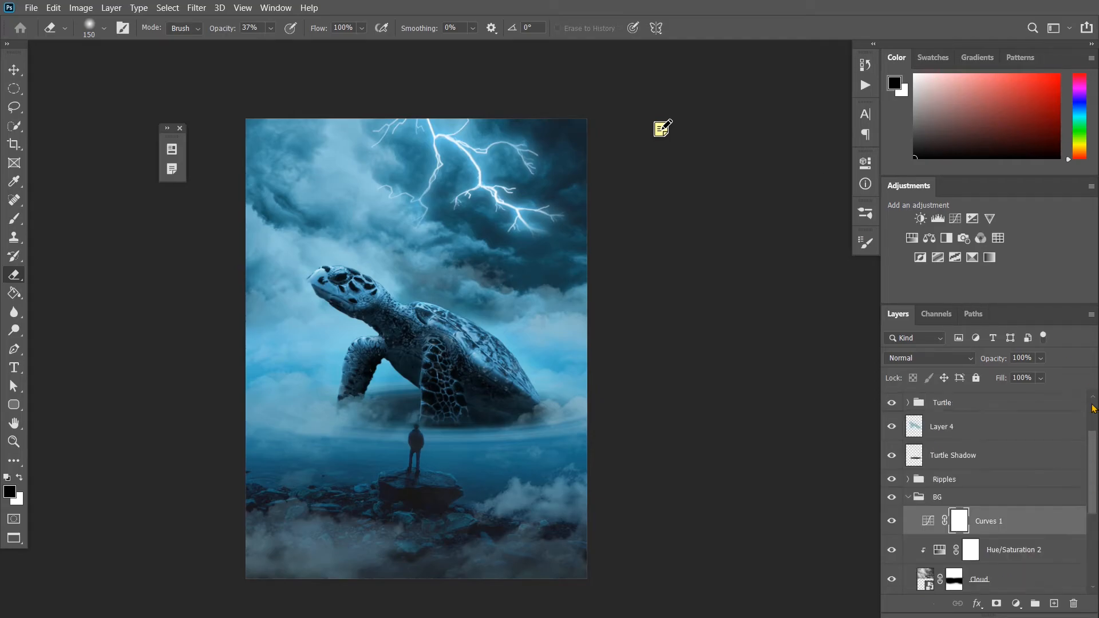
pyautogui.moveTo(1093, 445); pyautogui.dragTo(1090, 376)
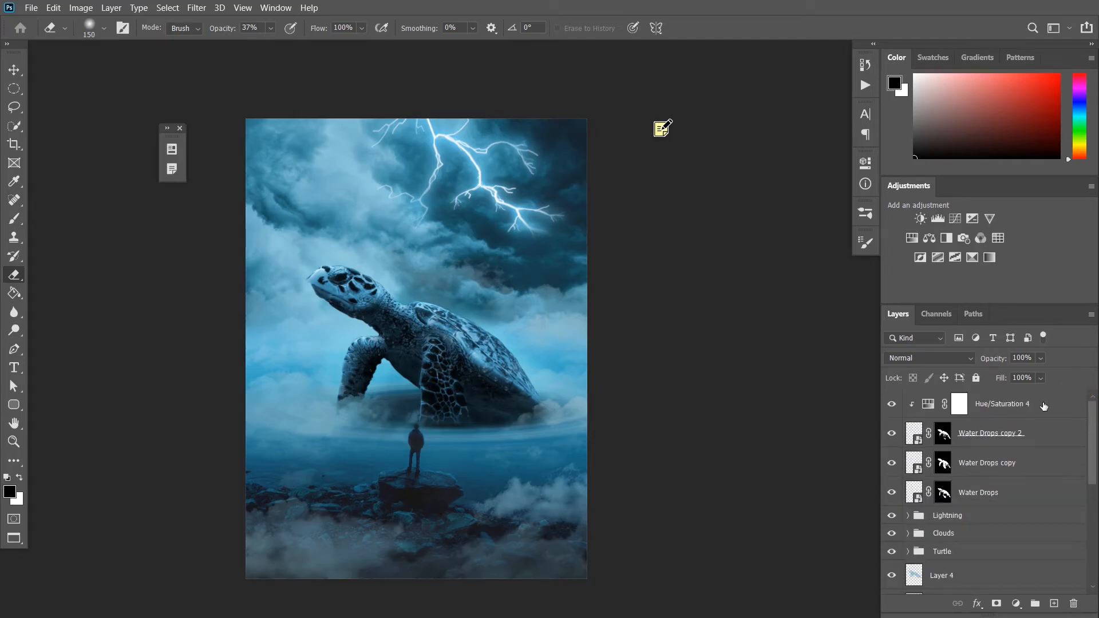
pyautogui.doubleClick(927, 404)
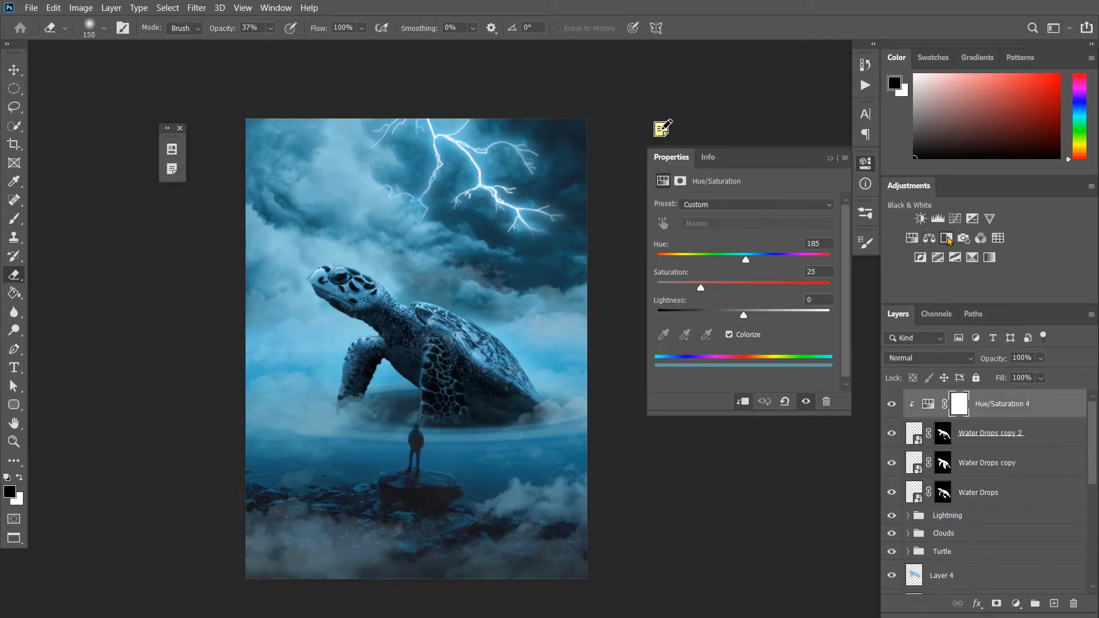
pyautogui.click(946, 239)
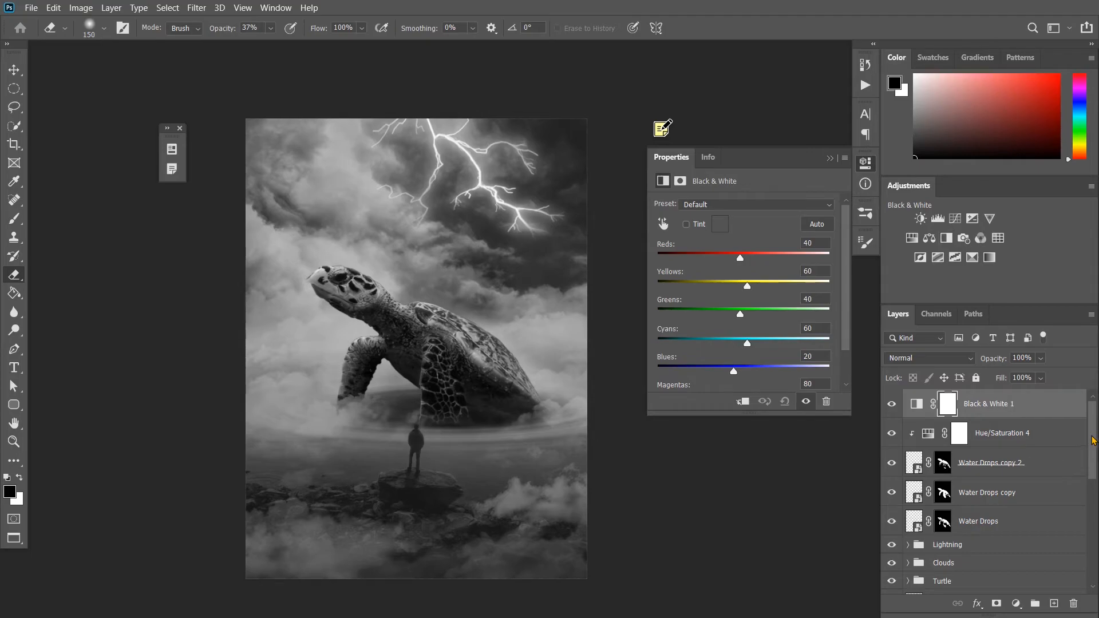
# - Expand the Turtle group and add a Curves adjustment layer above Exposure 2
pyautogui.scroll(-1, 1091, 455)
pyautogui.scroll(-3, 1091, 455)
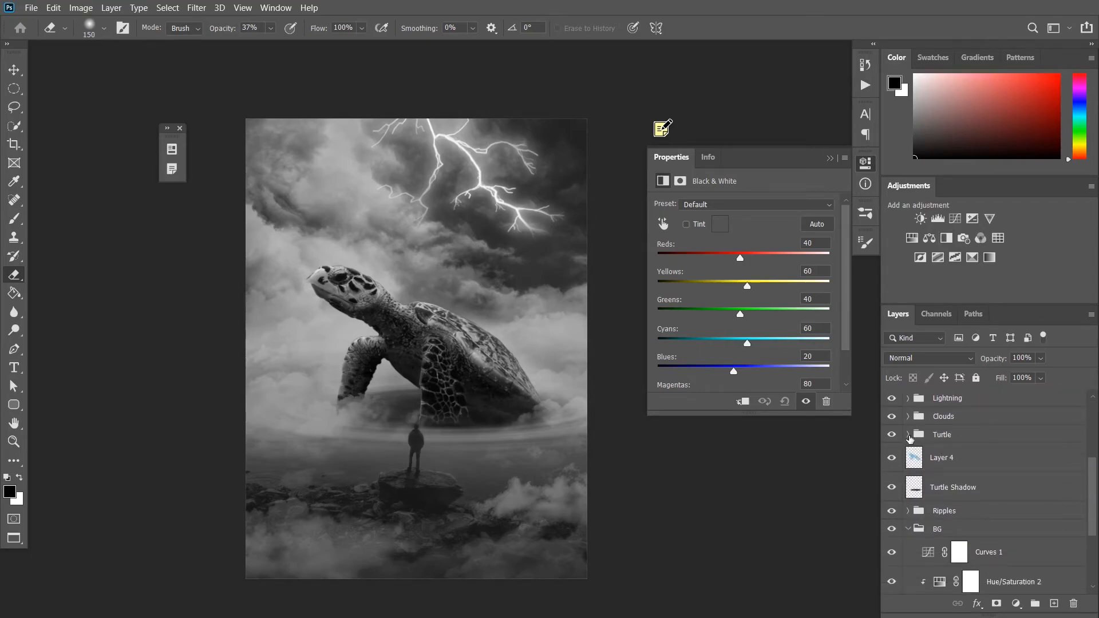
pyautogui.click(907, 434)
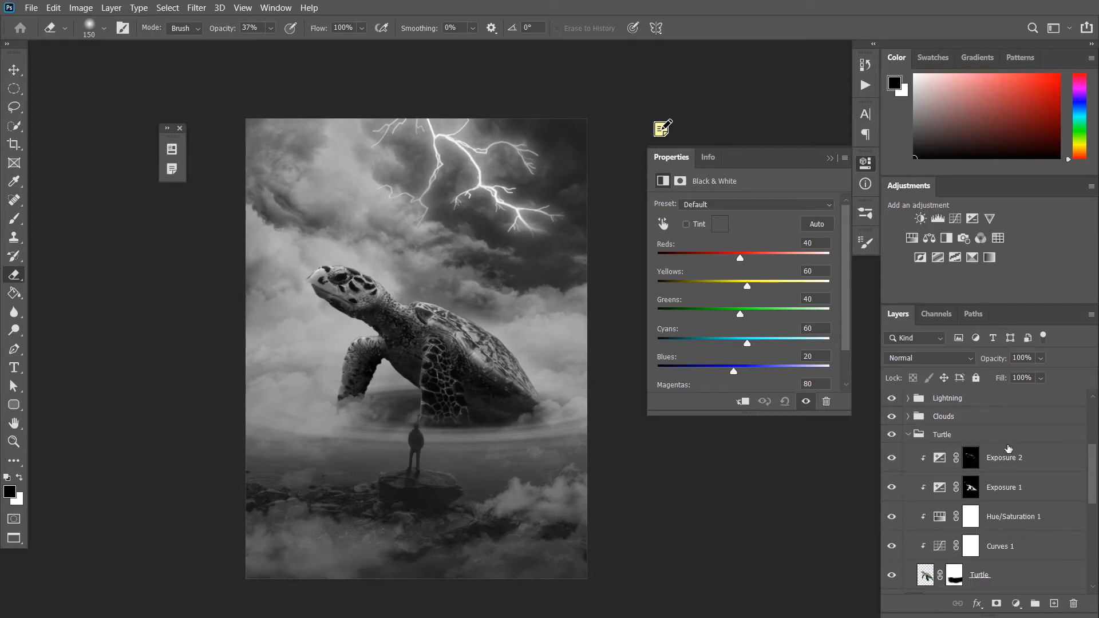
pyautogui.click(1012, 458)
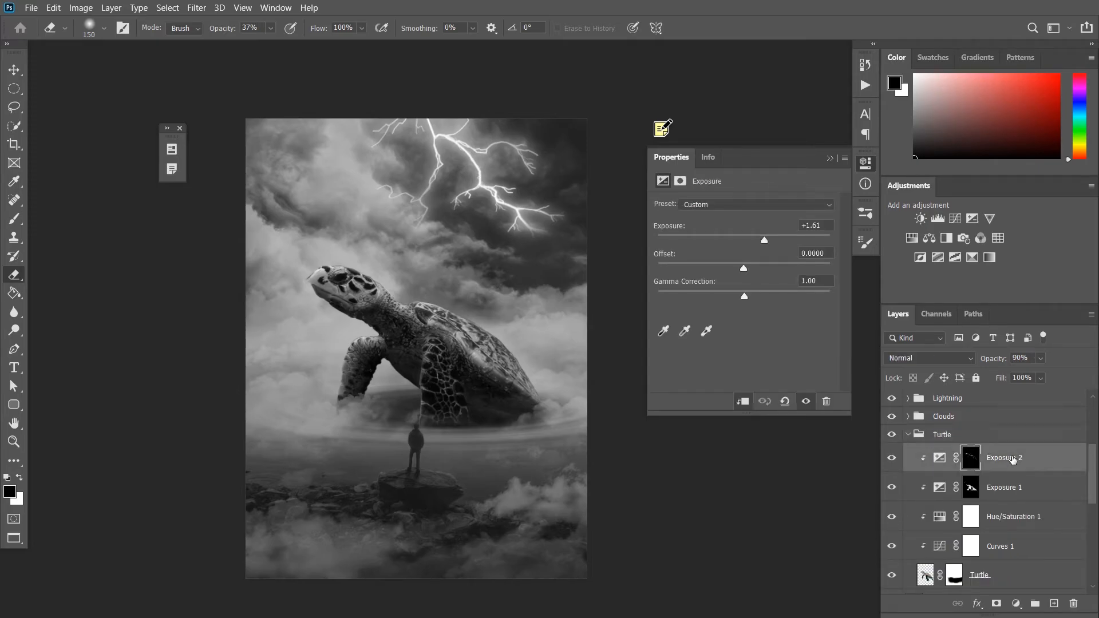
pyautogui.click(955, 219)
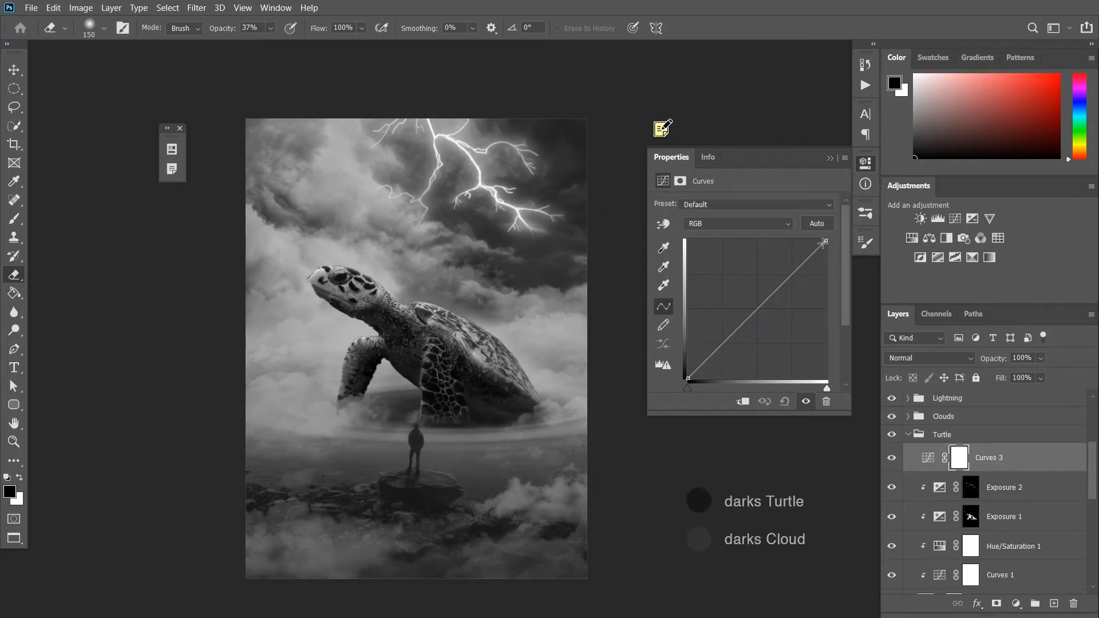
# - Clip Curves 3 to the turtle layers, lift its black point slightly and lower its white point to match the surrounding tones
pyautogui.moveTo(828, 240); pyautogui.dragTo(832, 236)
pyautogui.keyDown('alt'); pyautogui.click(927, 470); pyautogui.keyUp('alt')
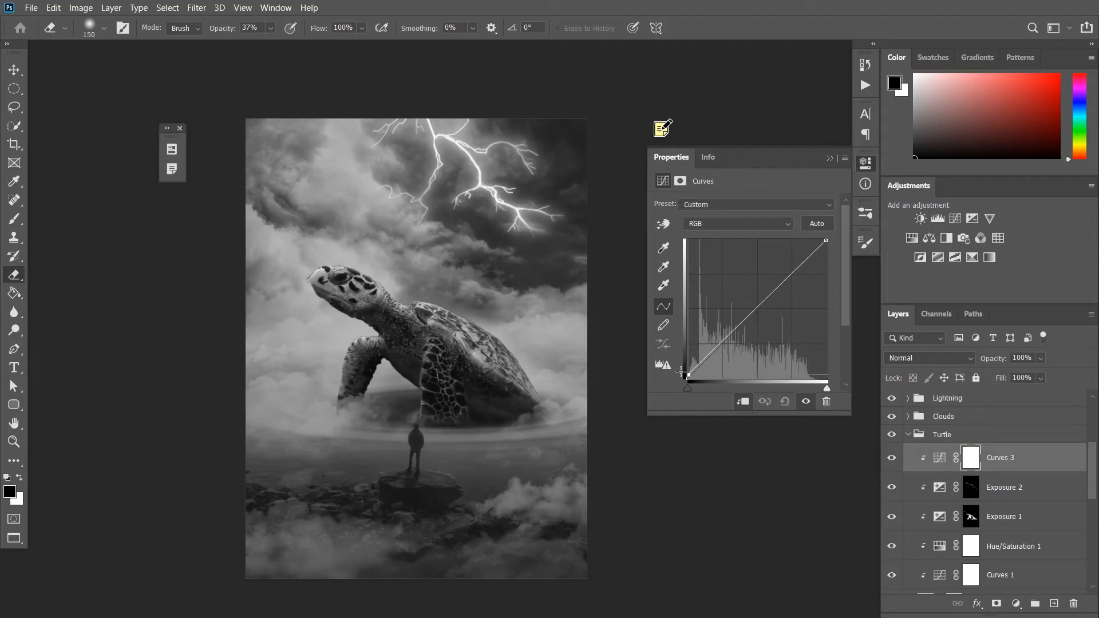
pyautogui.keyDown('alt'); pyautogui.click(935, 470); pyautogui.keyUp('alt')
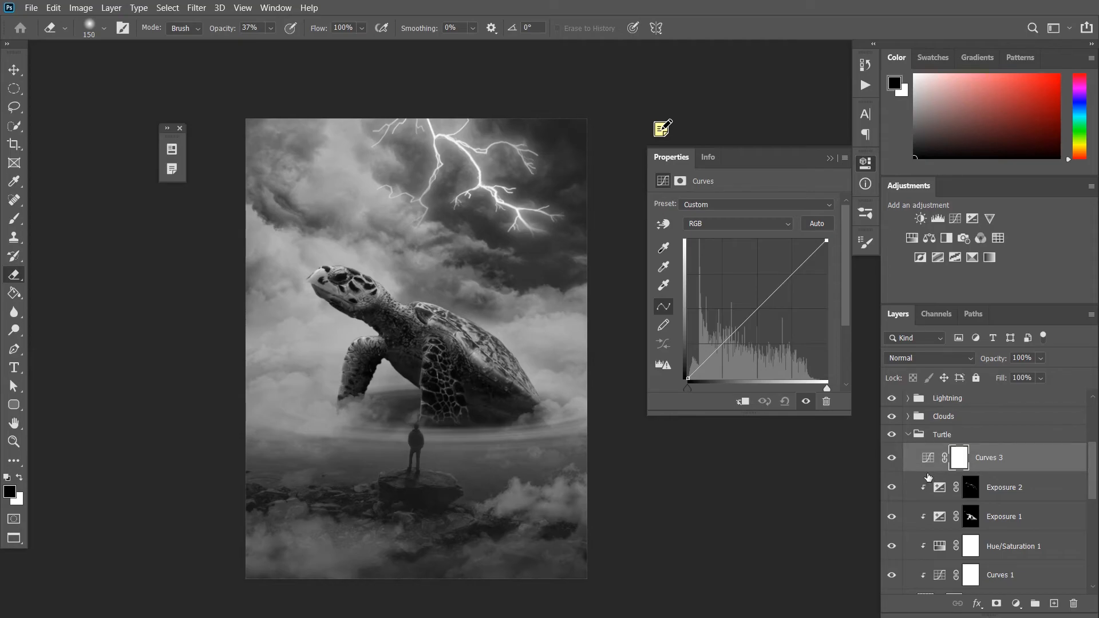
pyautogui.keyDown('alt'); pyautogui.click(927, 470); pyautogui.keyUp('alt')
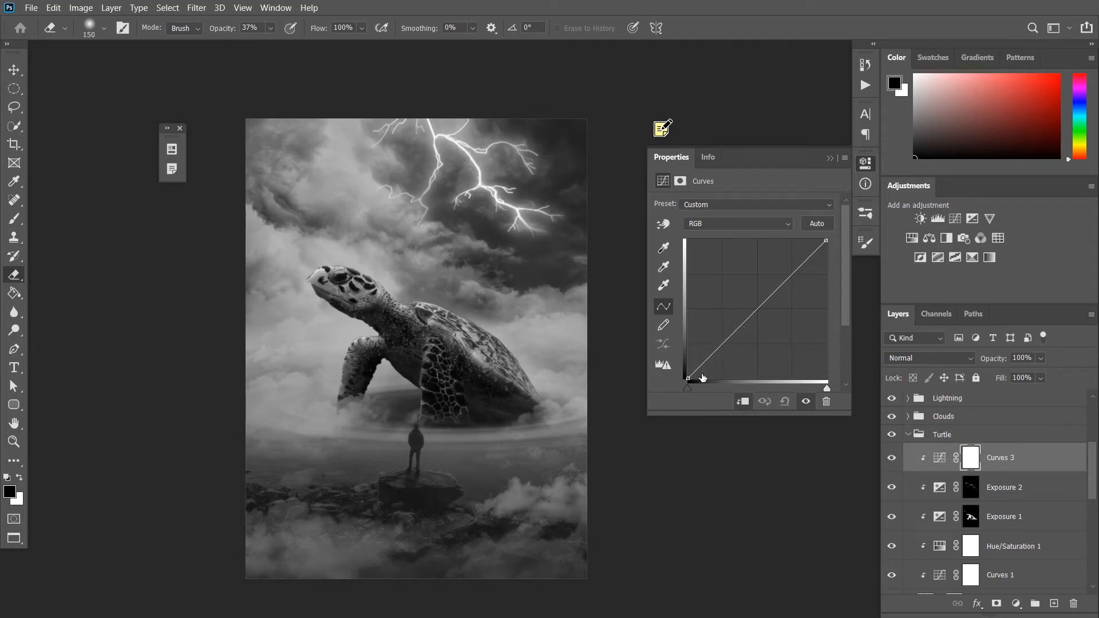
pyautogui.moveTo(682, 372); pyautogui.dragTo(681, 372)
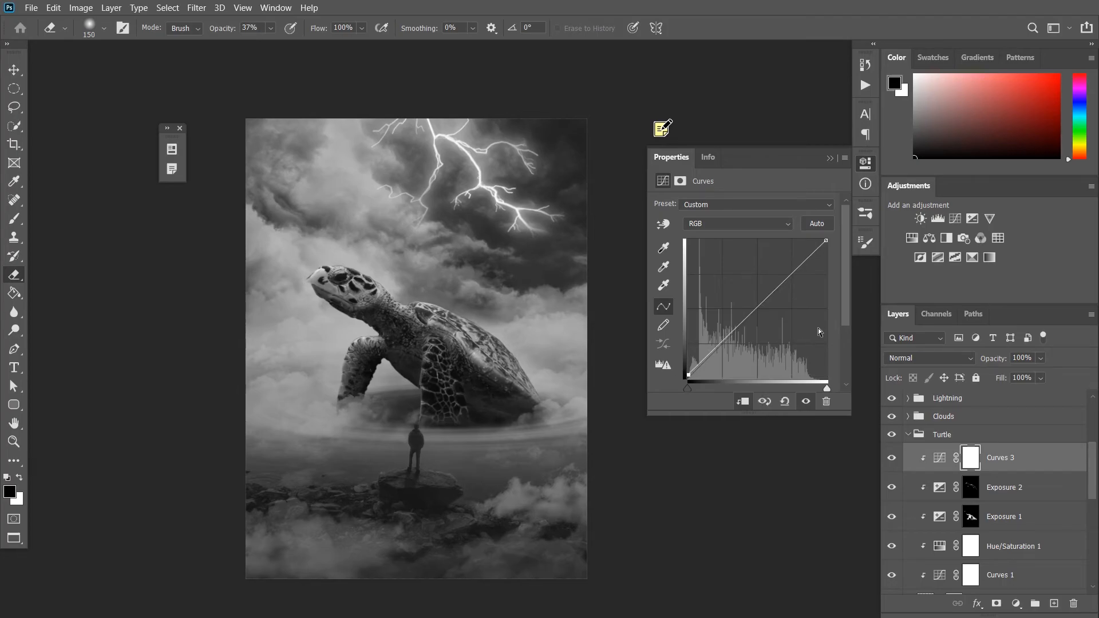
pyautogui.moveTo(826, 239); pyautogui.dragTo(831, 247)
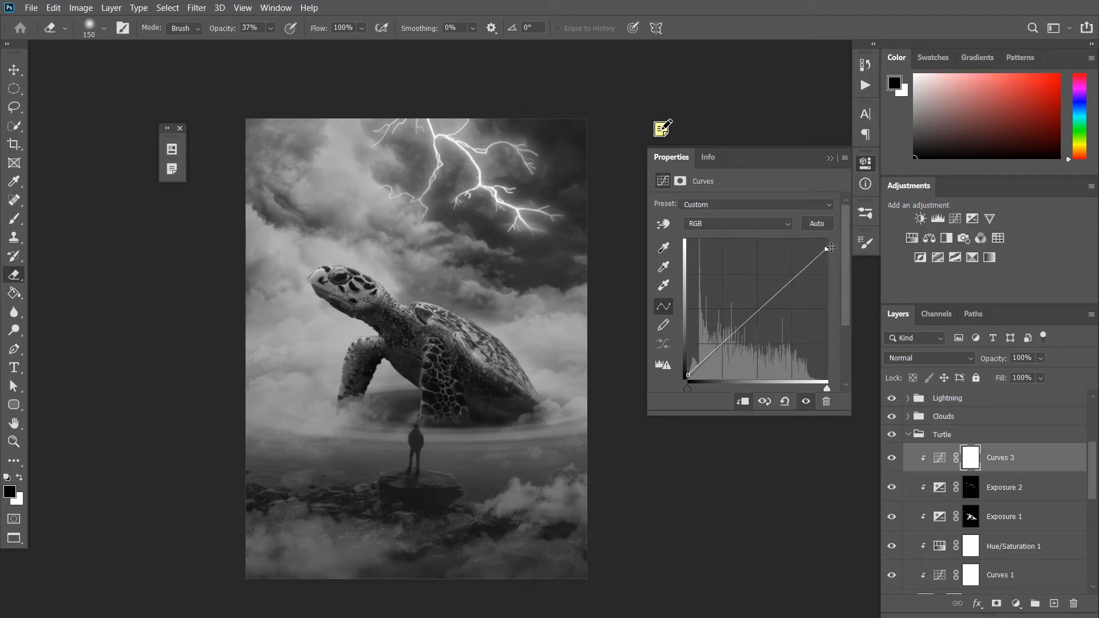
pyautogui.click(831, 157)
# - Collapse the Turtle group and remove the temporary Black & White adjustment layer
pyautogui.click(999, 439)
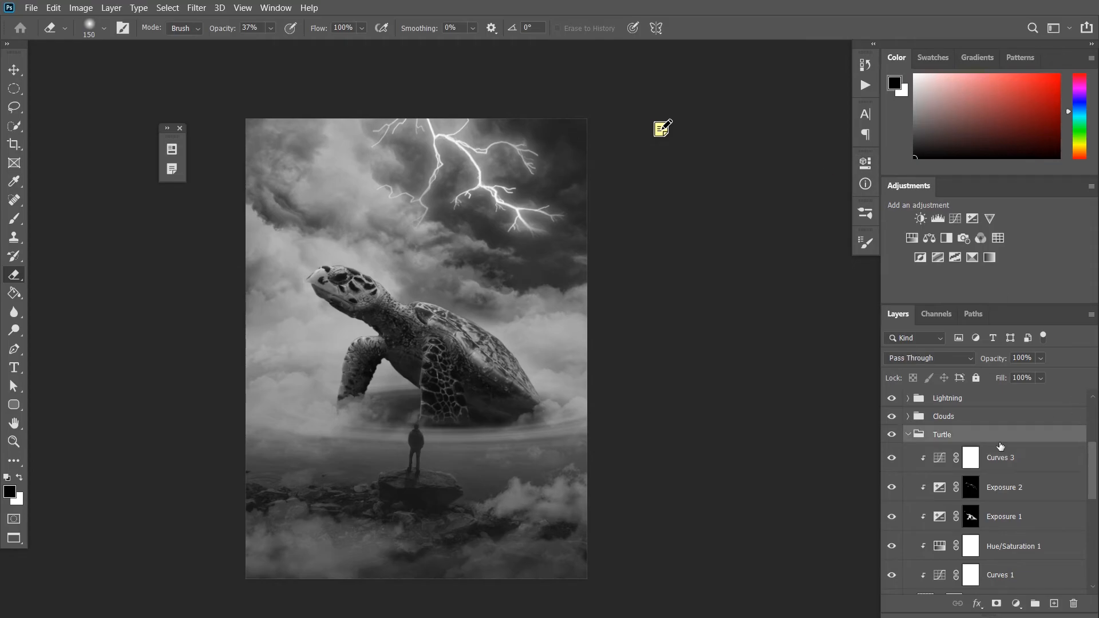
pyautogui.click(908, 436)
pyautogui.scroll(3, 1015, 399)
pyautogui.moveTo(1095, 448); pyautogui.dragTo(1095, 432)
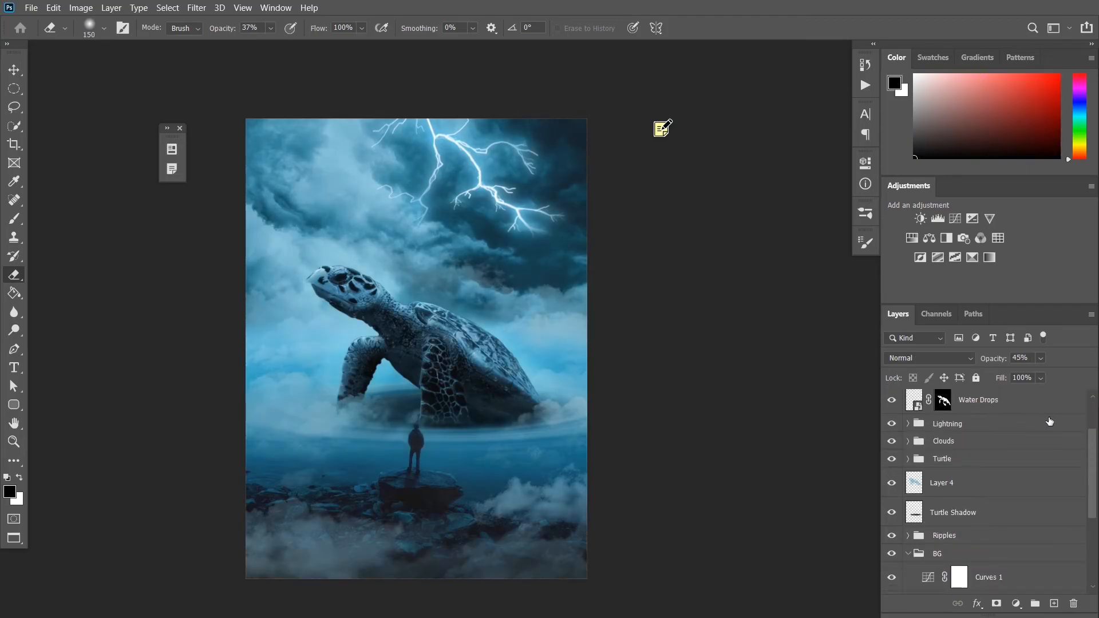
pyautogui.scroll(2, 1030, 415)
# - Stamp all visible layers into a new layer above Hue/Saturation 4 and convert it to a smart object
pyautogui.click(1006, 404)
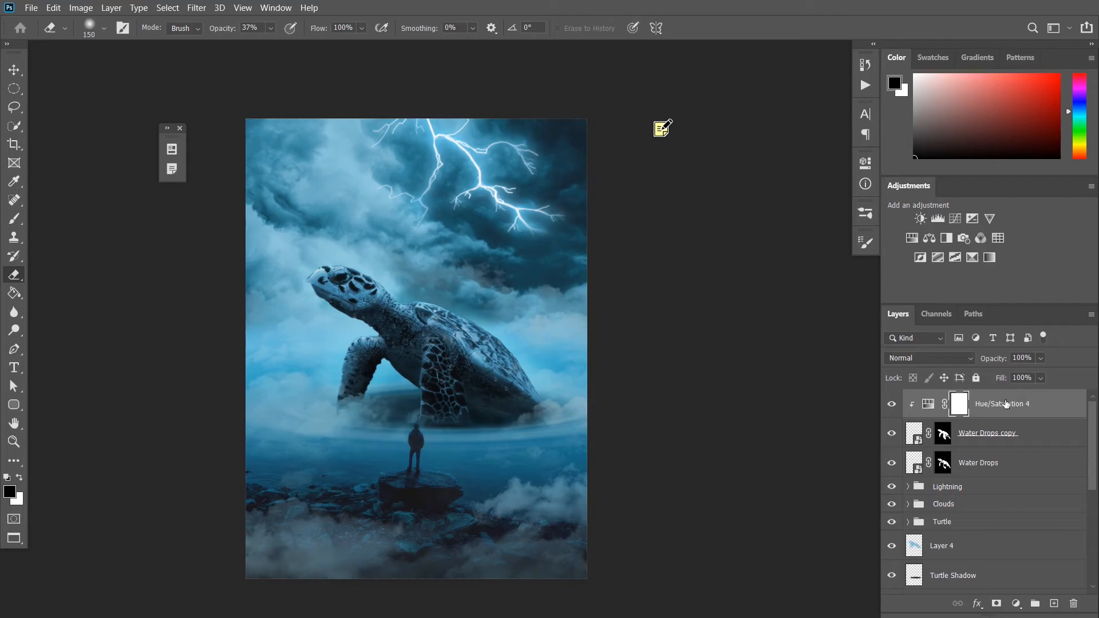
pyautogui.hotkey('ctrl', 'shift', 'alt', 'e')
pyautogui.rightClick(1007, 405)
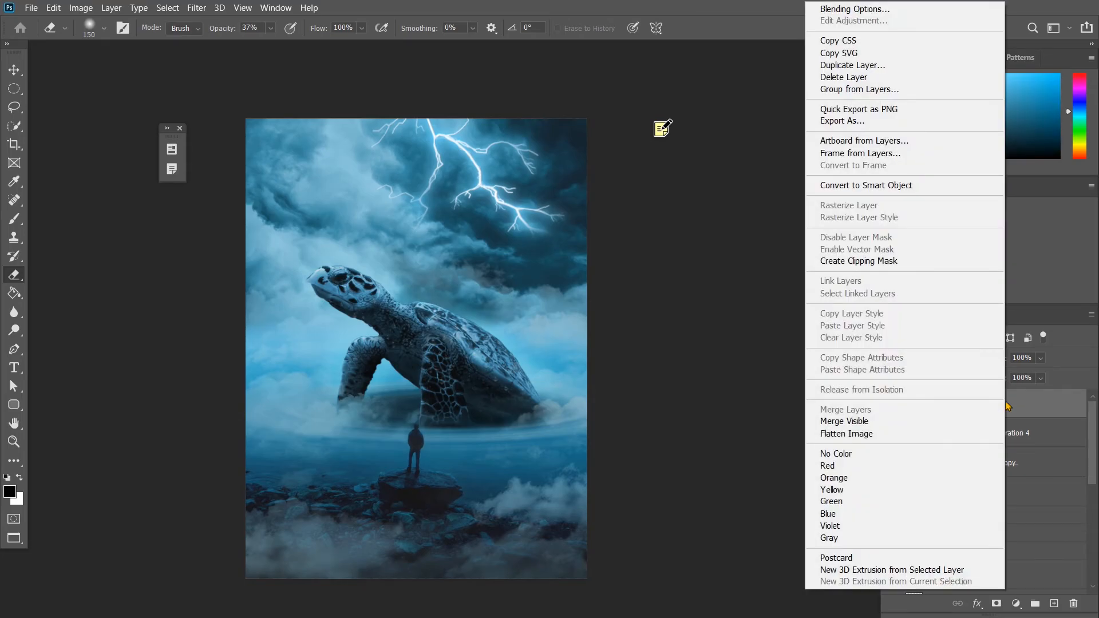
pyautogui.click(879, 186)
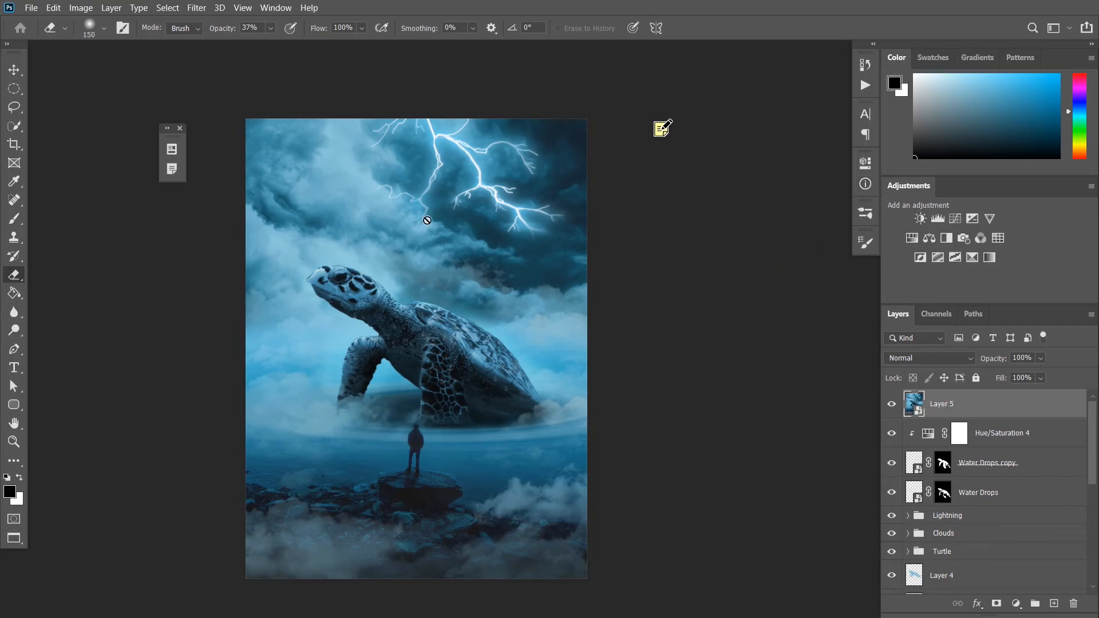
# - Open the Camera Raw Filter on the merged smart object and set Temperature to -8, Exposure to -0.35 and Contrast to +16
pyautogui.press('v')
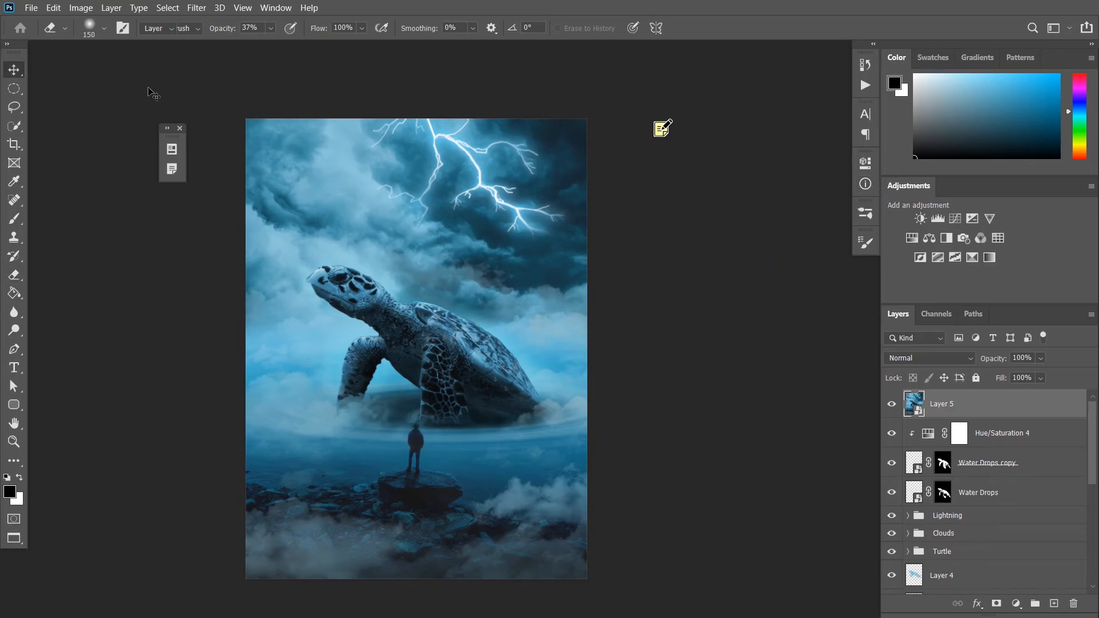
pyautogui.click(196, 8)
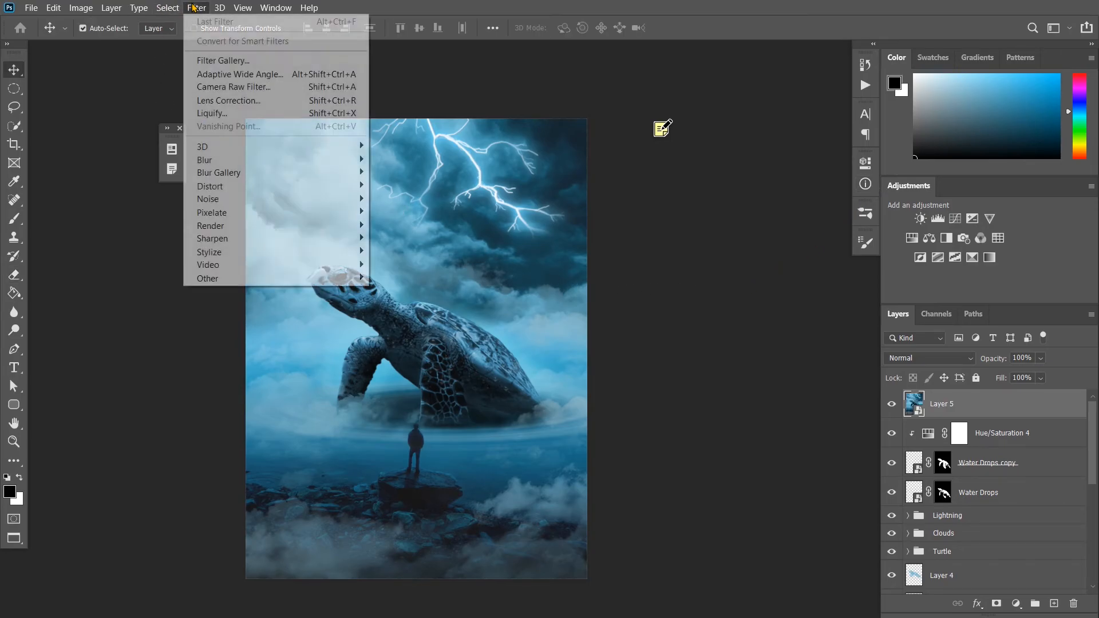
pyautogui.click(234, 87)
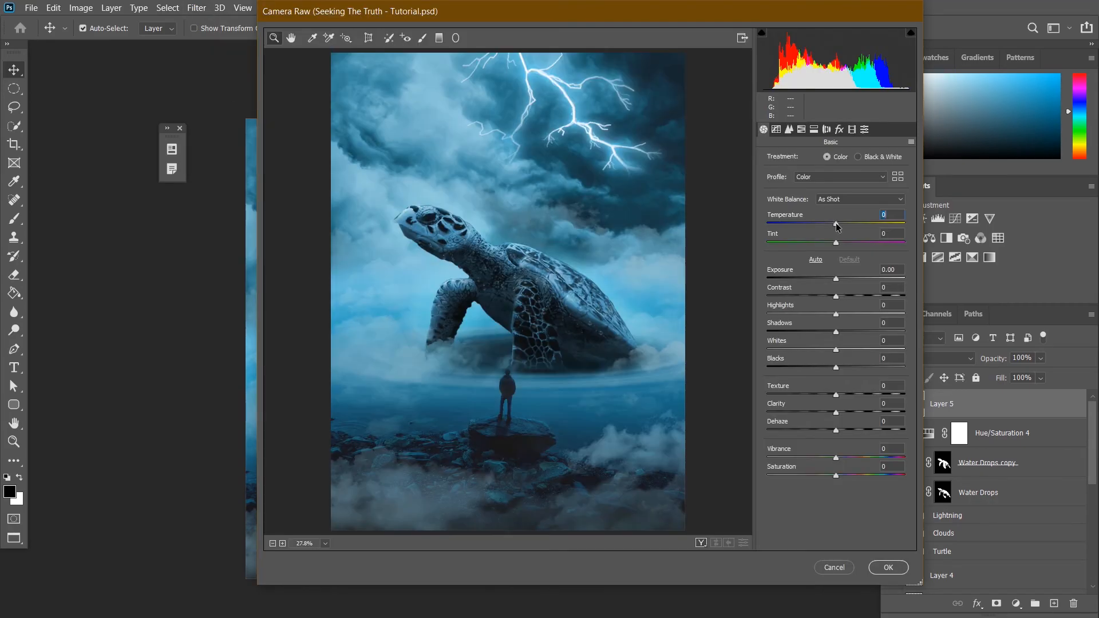
pyautogui.moveTo(836, 222); pyautogui.dragTo(830, 222)
pyautogui.moveTo(835, 279); pyautogui.dragTo(847, 295)
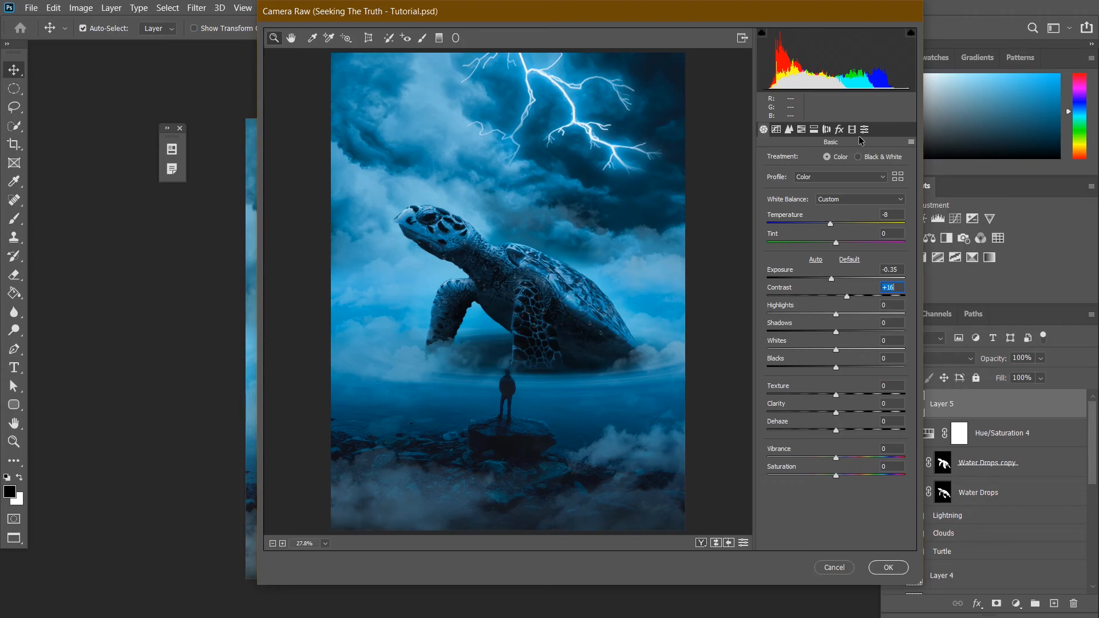
# - Set the Camera Raw grain amount to 25 and the post-crop vignetting amount to -12
pyautogui.click(839, 129)
pyautogui.moveTo(768, 179); pyautogui.dragTo(792, 179)
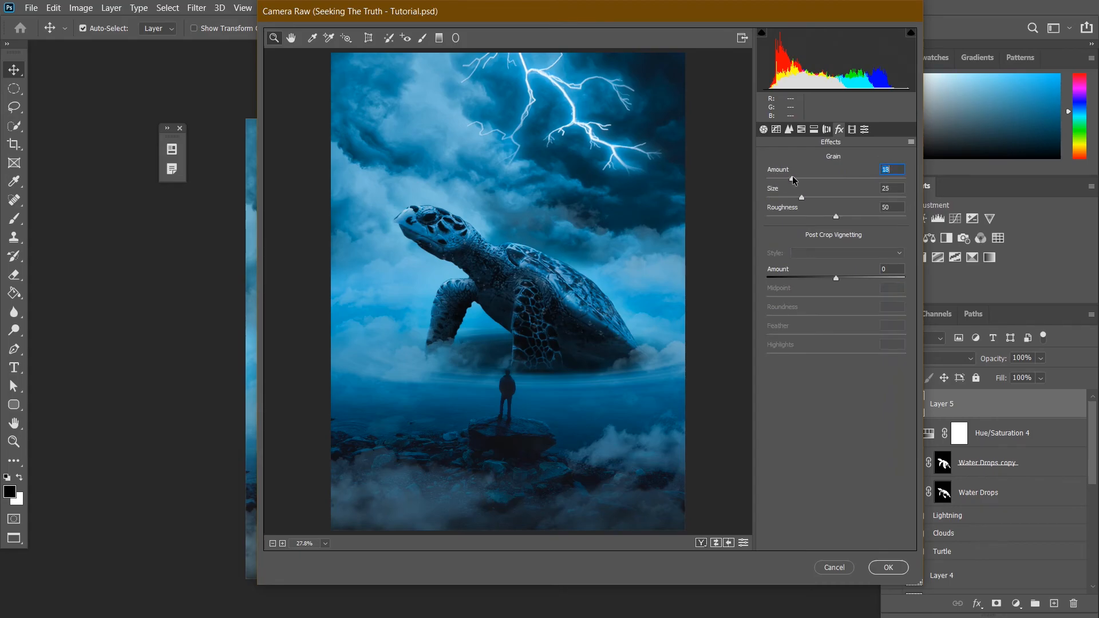
pyautogui.moveTo(835, 277); pyautogui.dragTo(827, 281)
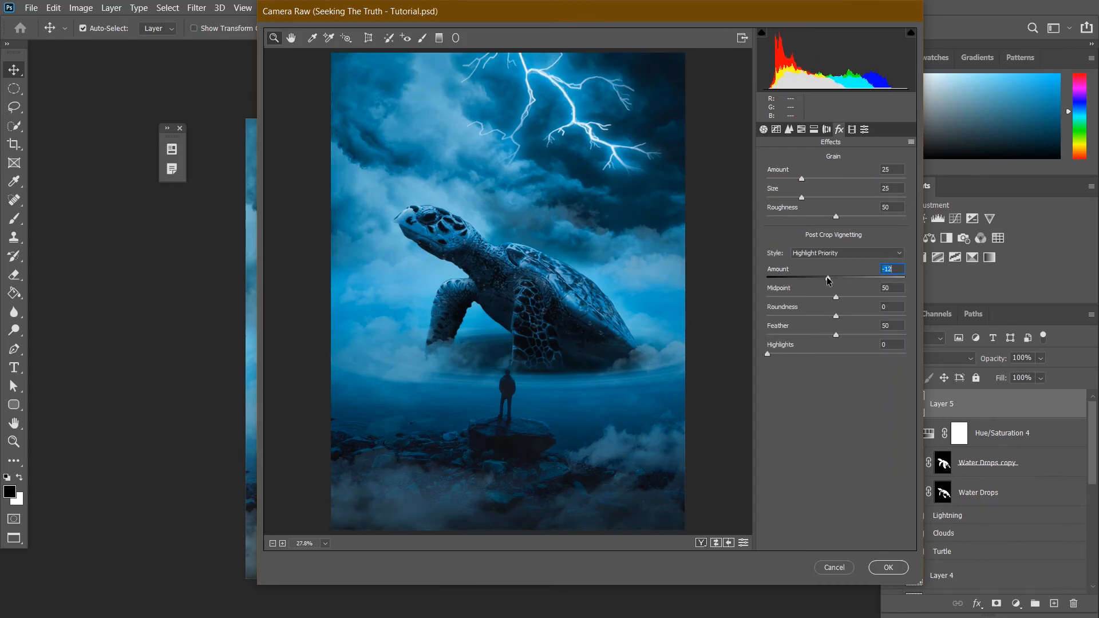
# - Try the Vivid color preset, choose Matte instead and commit the Camera Raw Filter
pyautogui.click(851, 129)
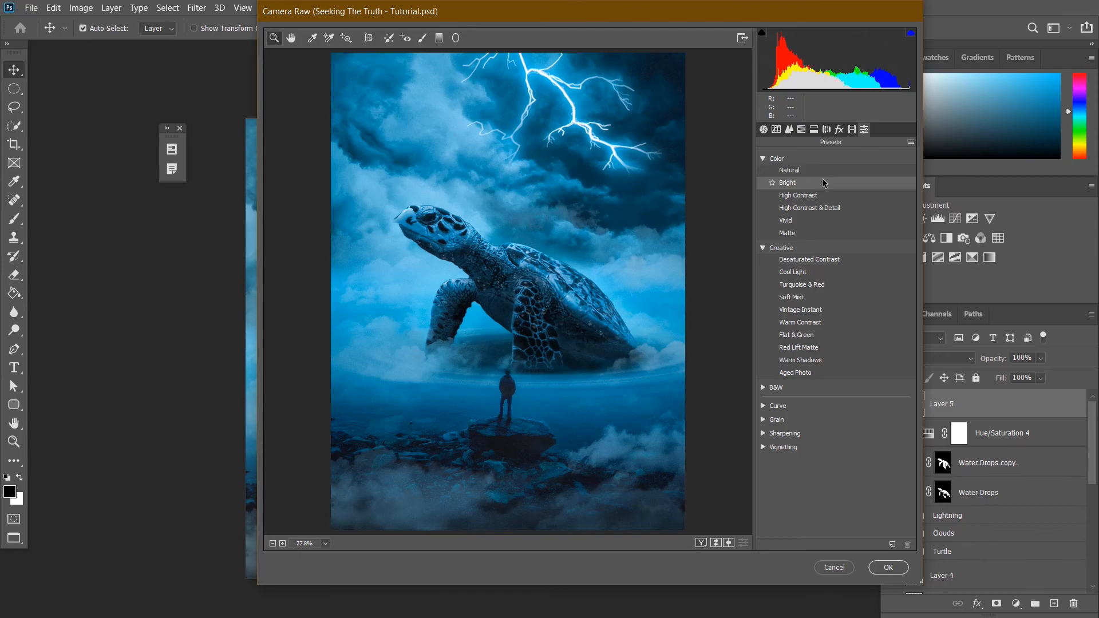
pyautogui.click(821, 223)
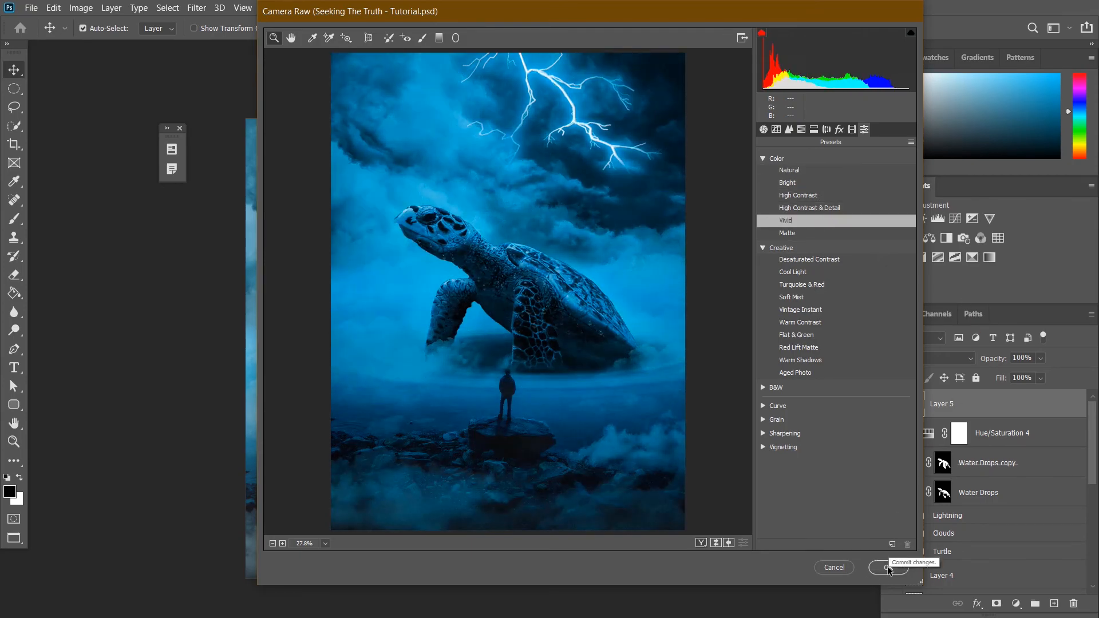
pyautogui.click(791, 233)
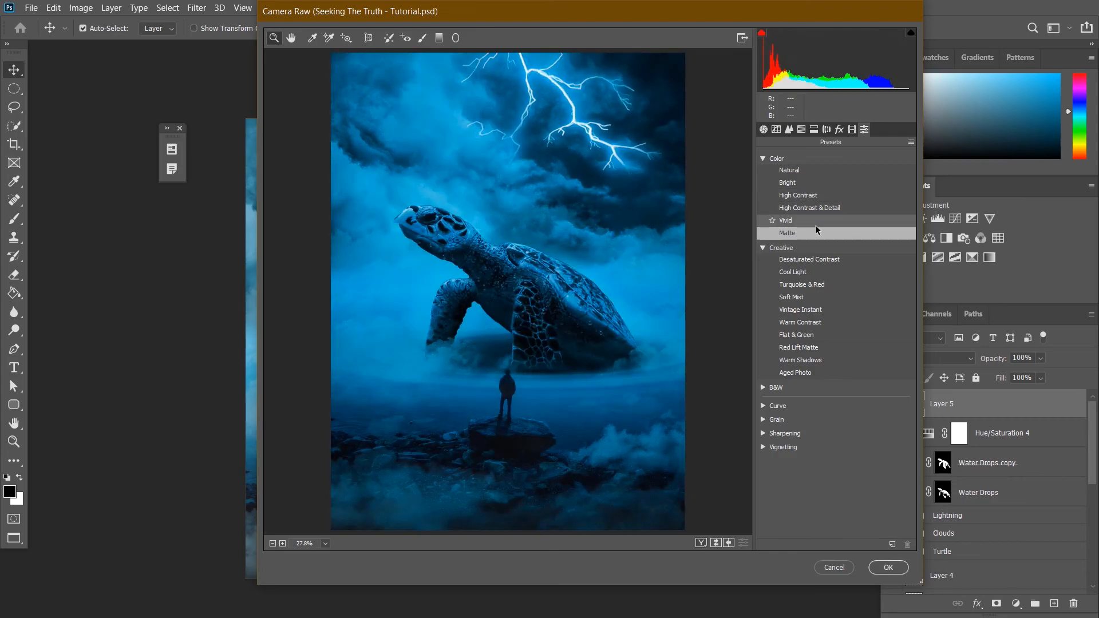
pyautogui.click(888, 567)
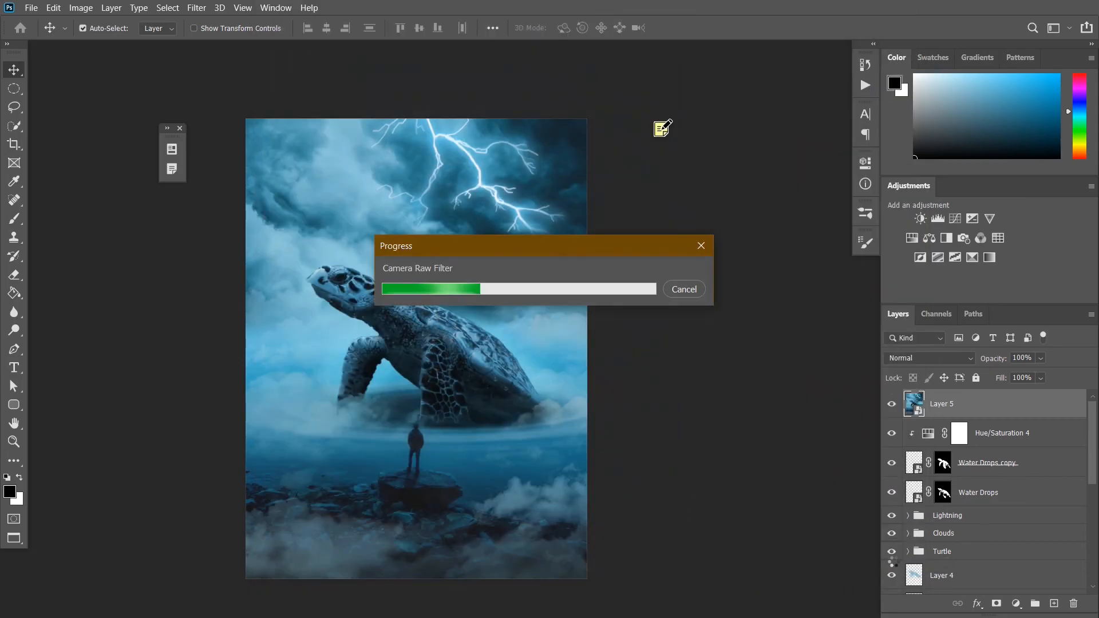